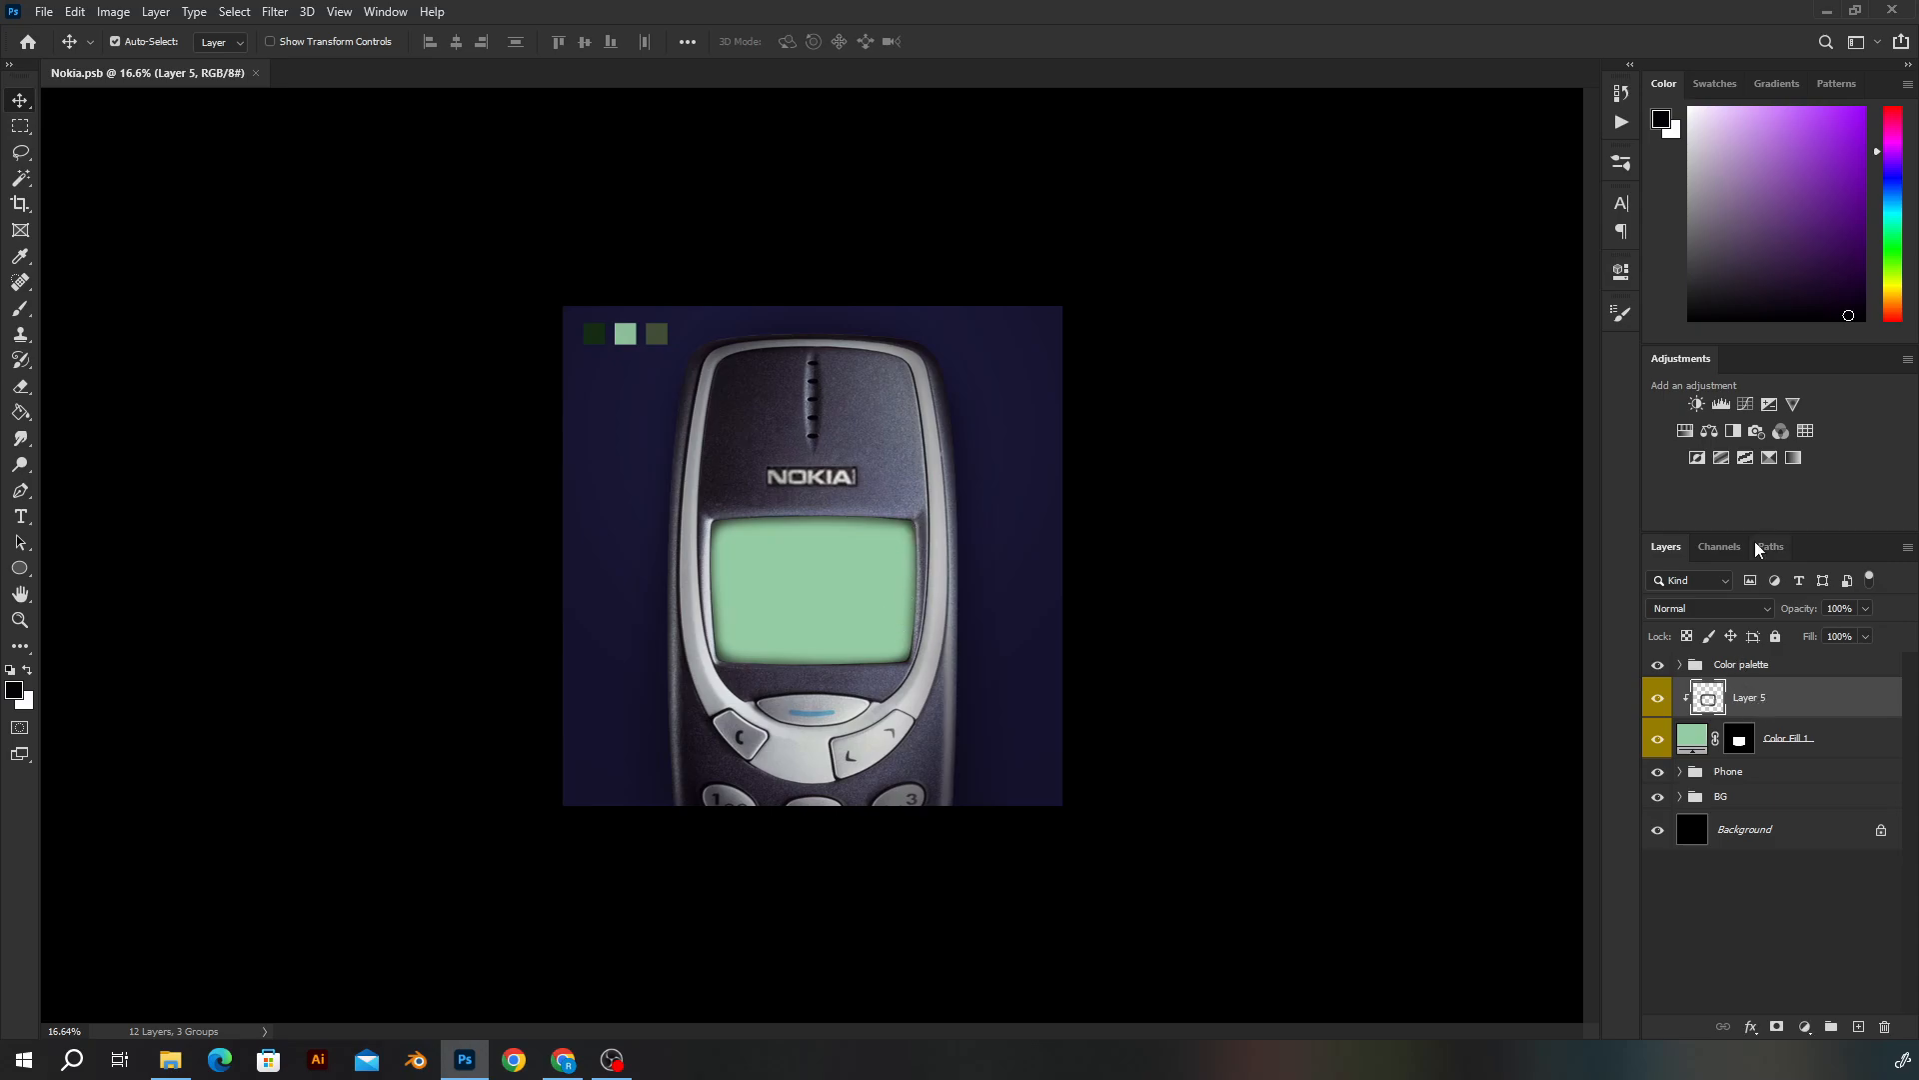
# Inspect the BG group's layers by hiding and re-showing Color Fill 3, and collapse the group
pyautogui.click(1680, 797)
pyautogui.click(1657, 870)
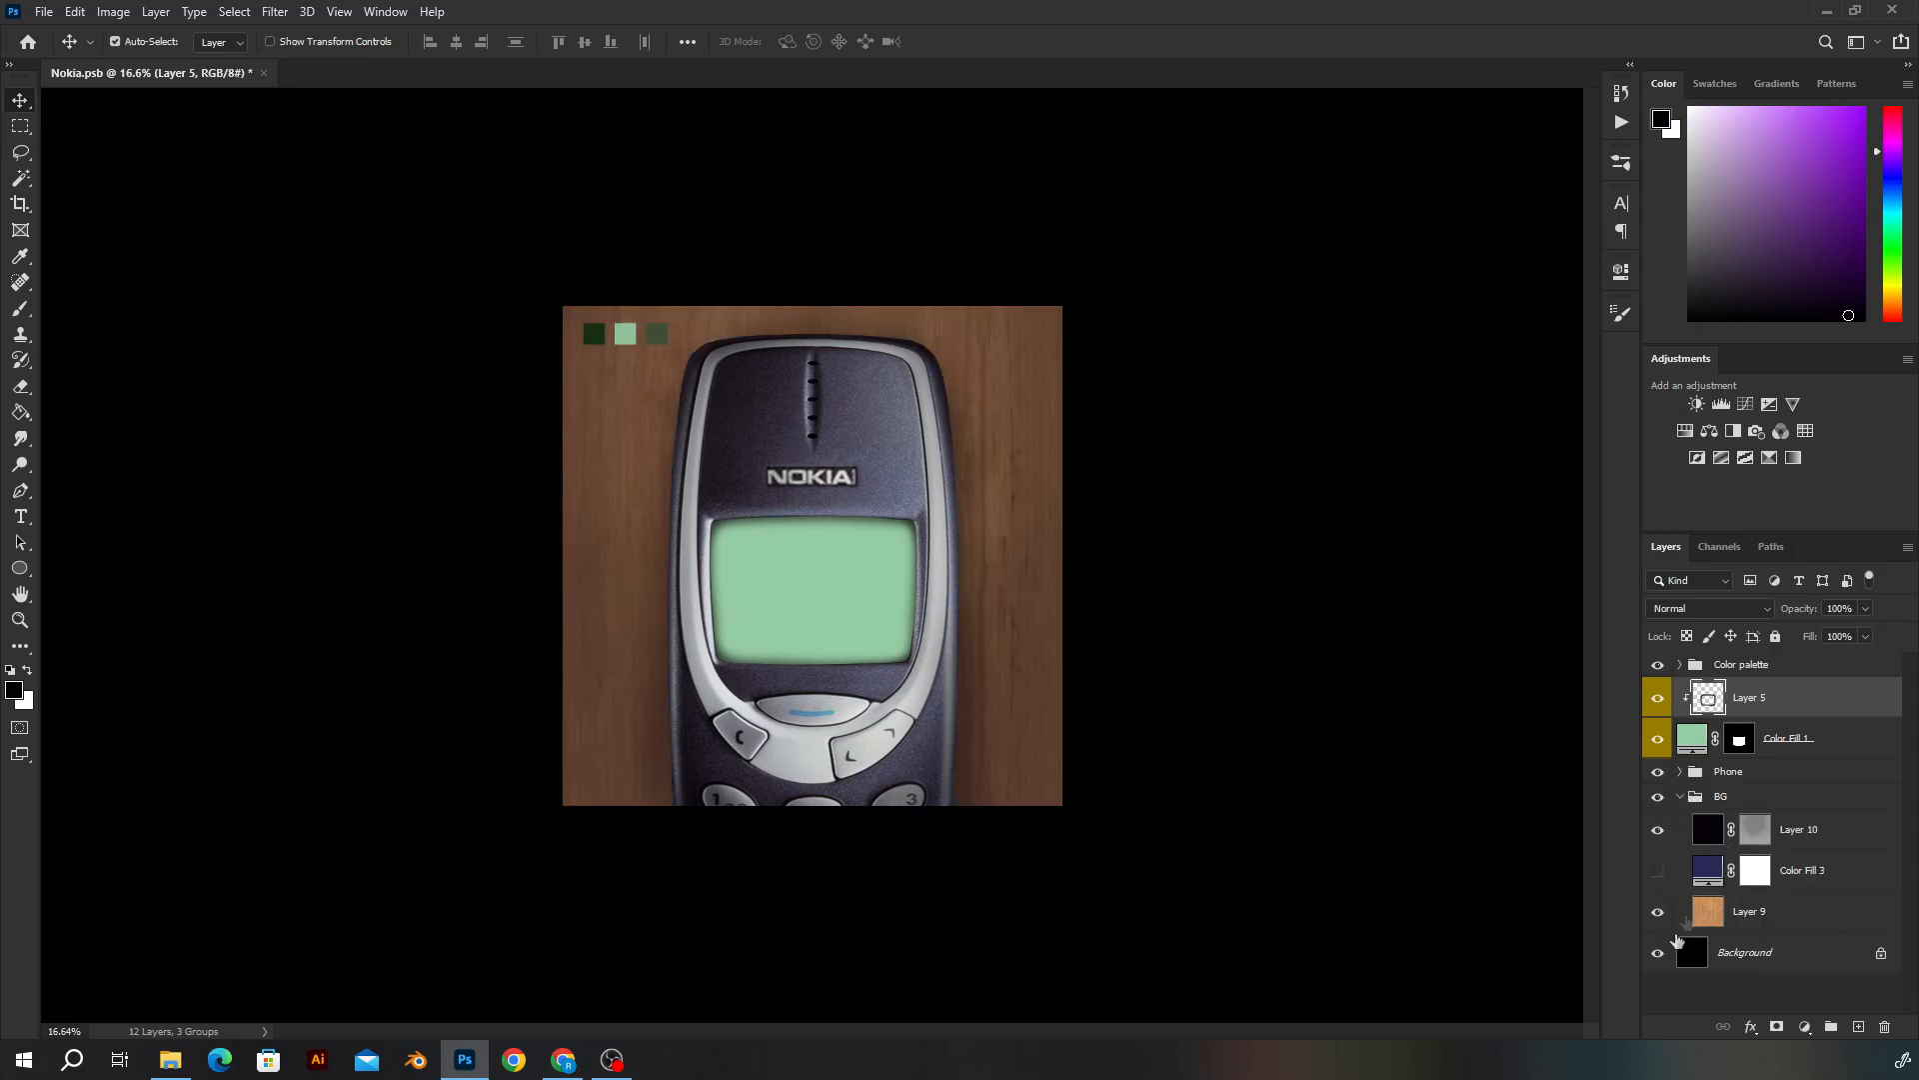
pyautogui.click(1658, 872)
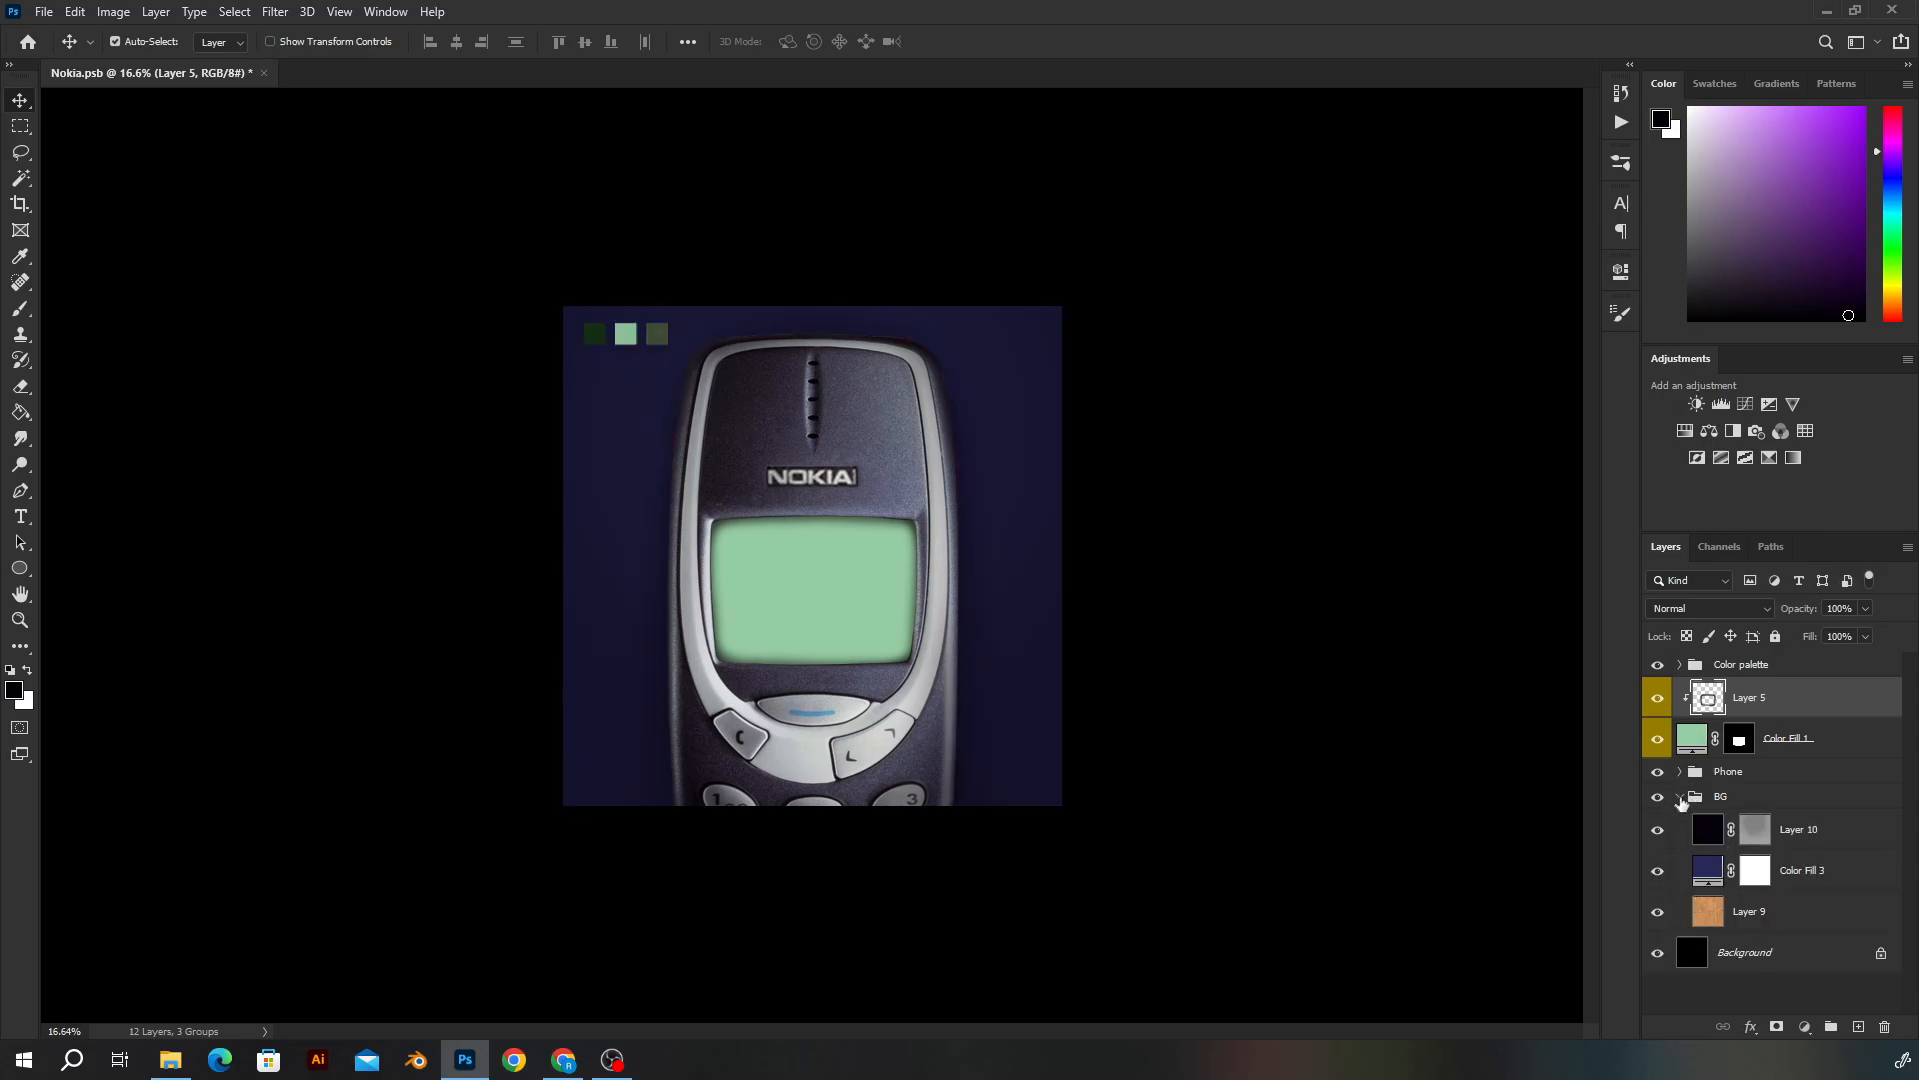
pyautogui.click(1680, 797)
# Inspect the Phone group and the contents of its Layer 6 smart object, and close both
pyautogui.click(1680, 772)
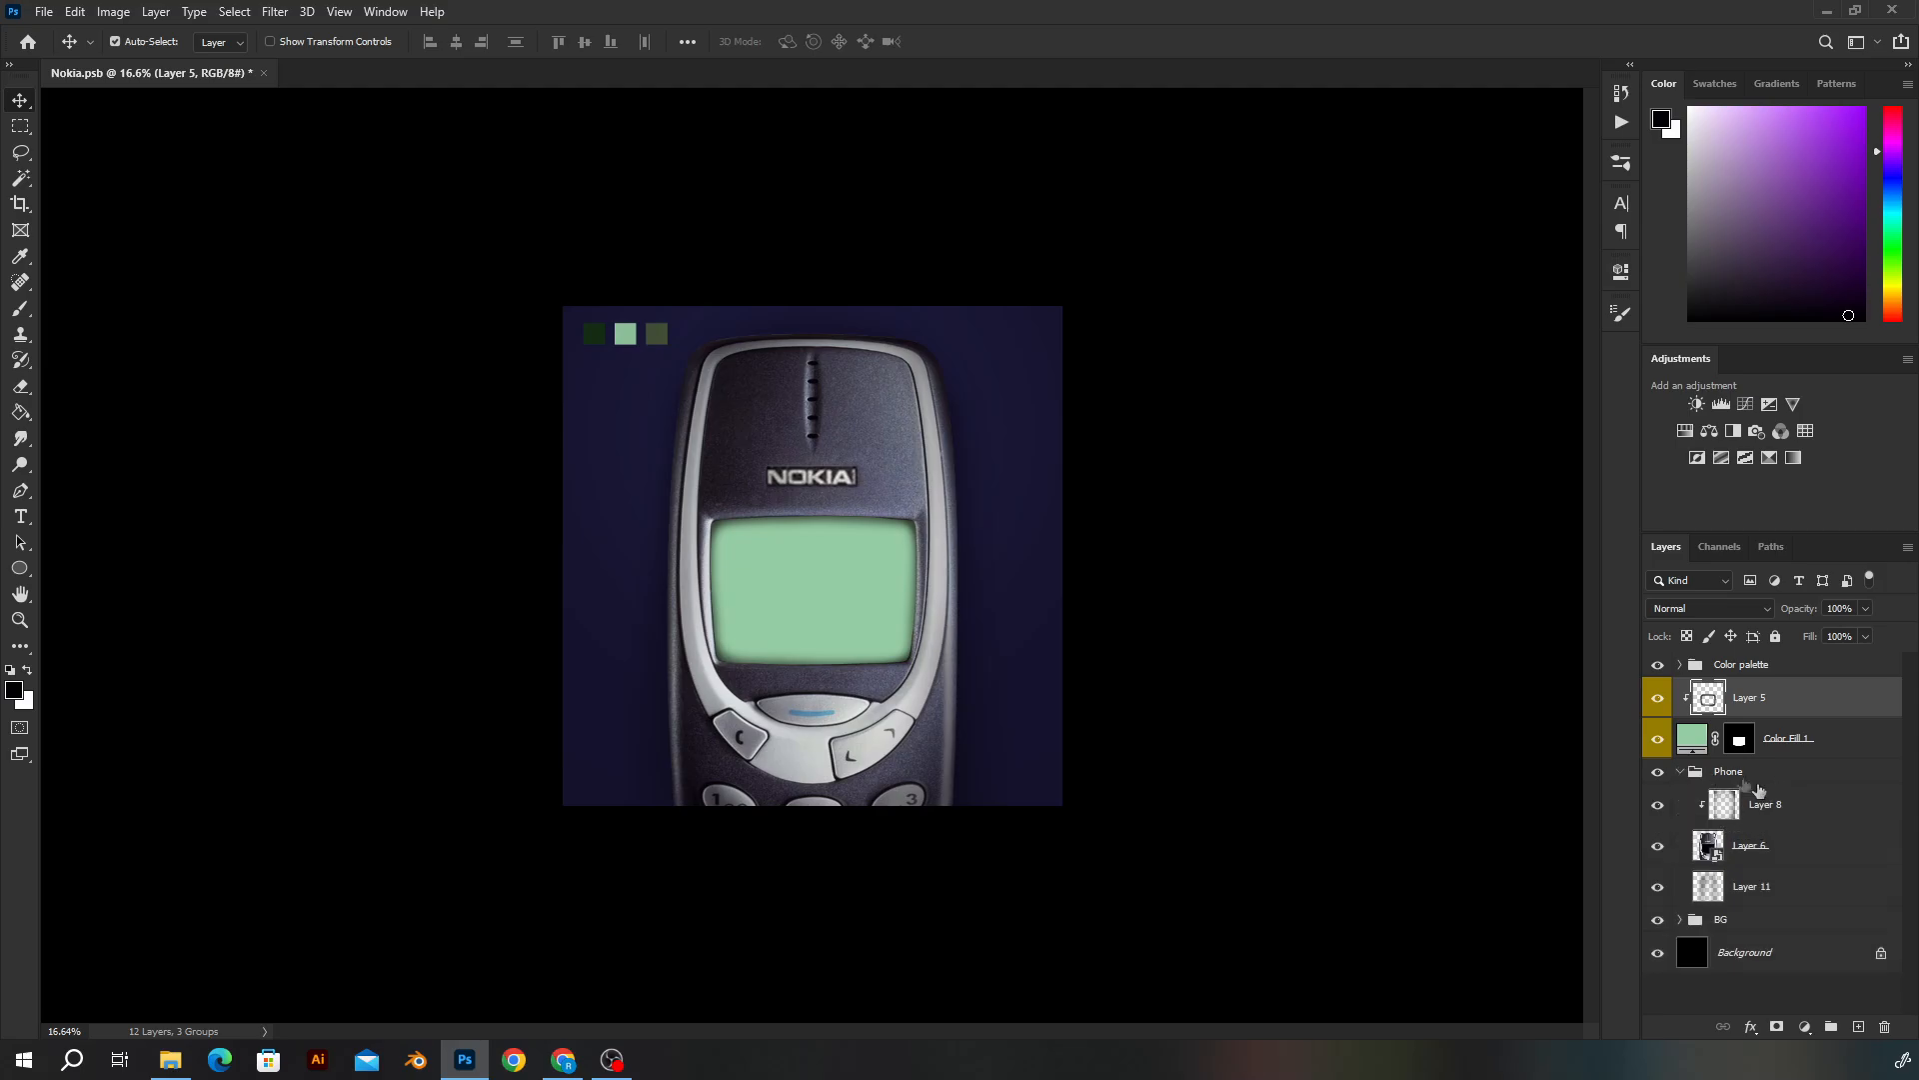
pyautogui.click(1711, 850)
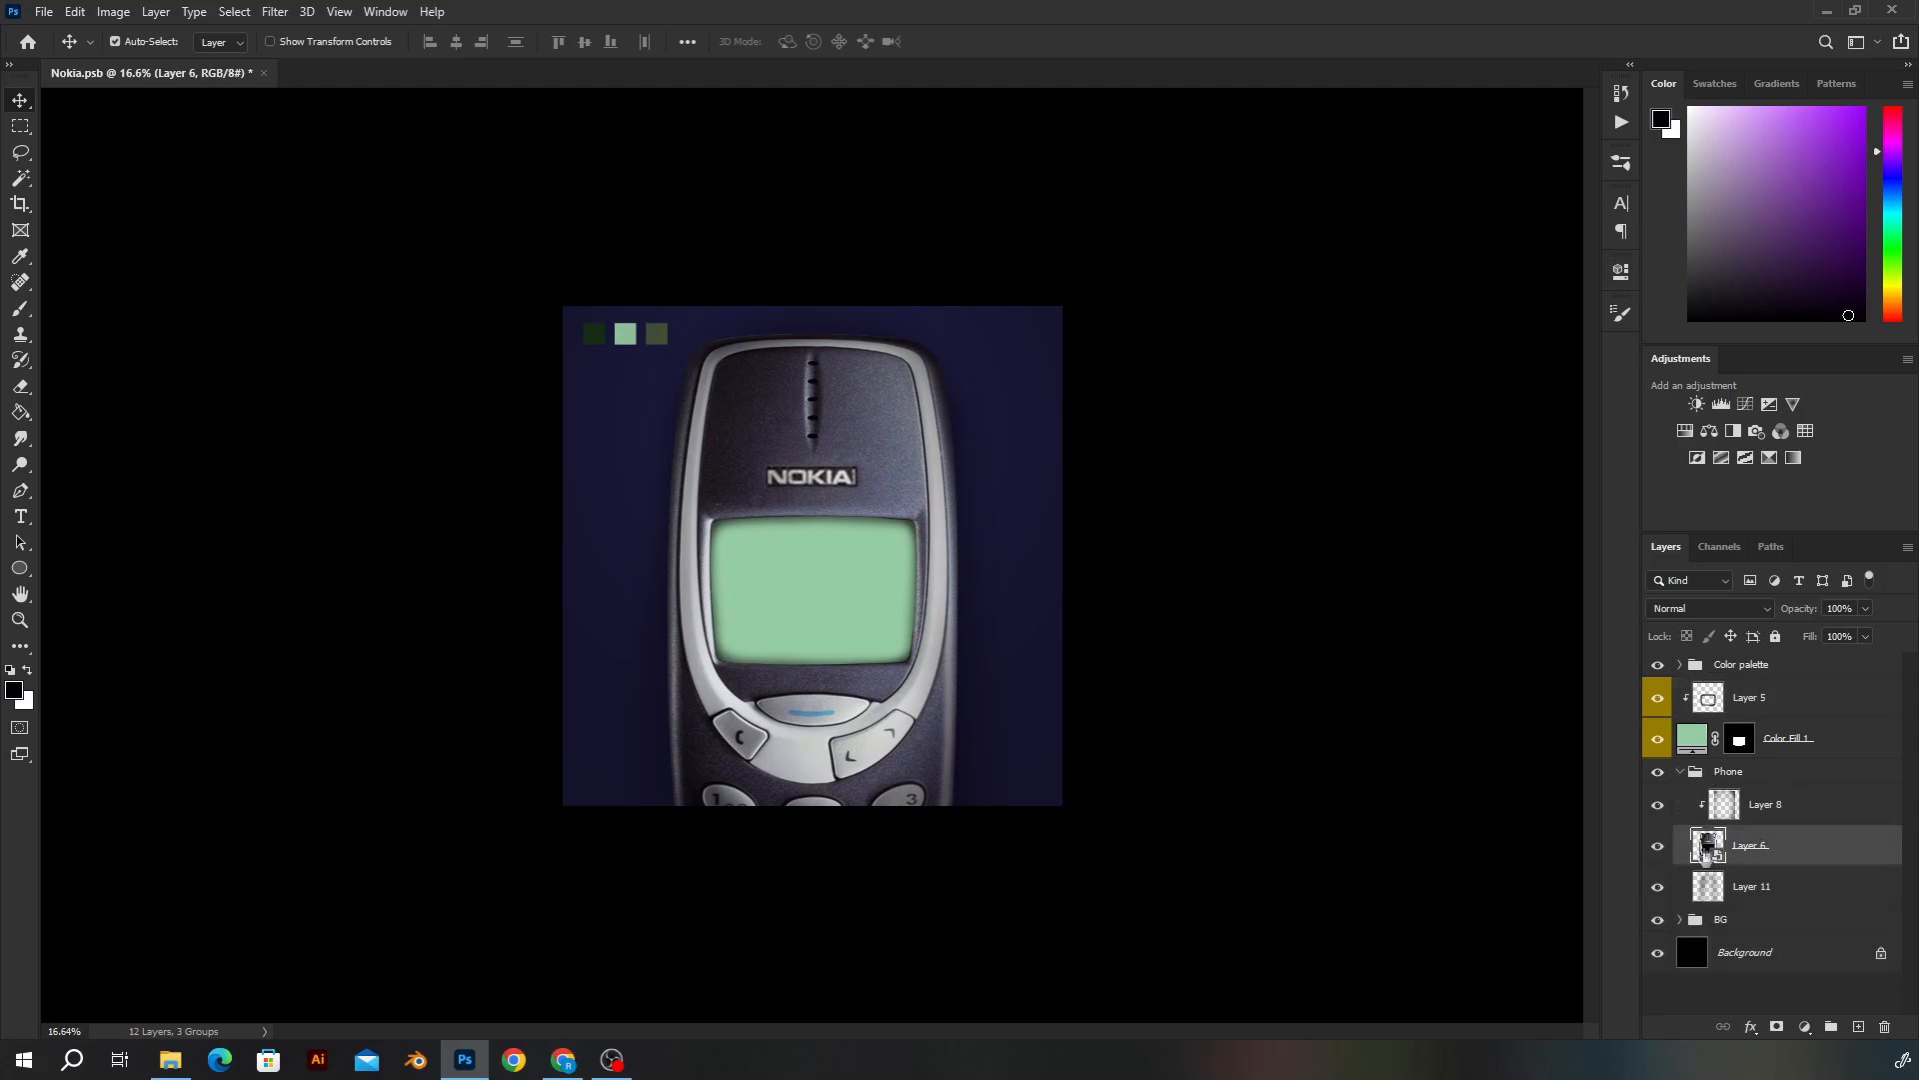
pyautogui.doubleClick(1708, 845)
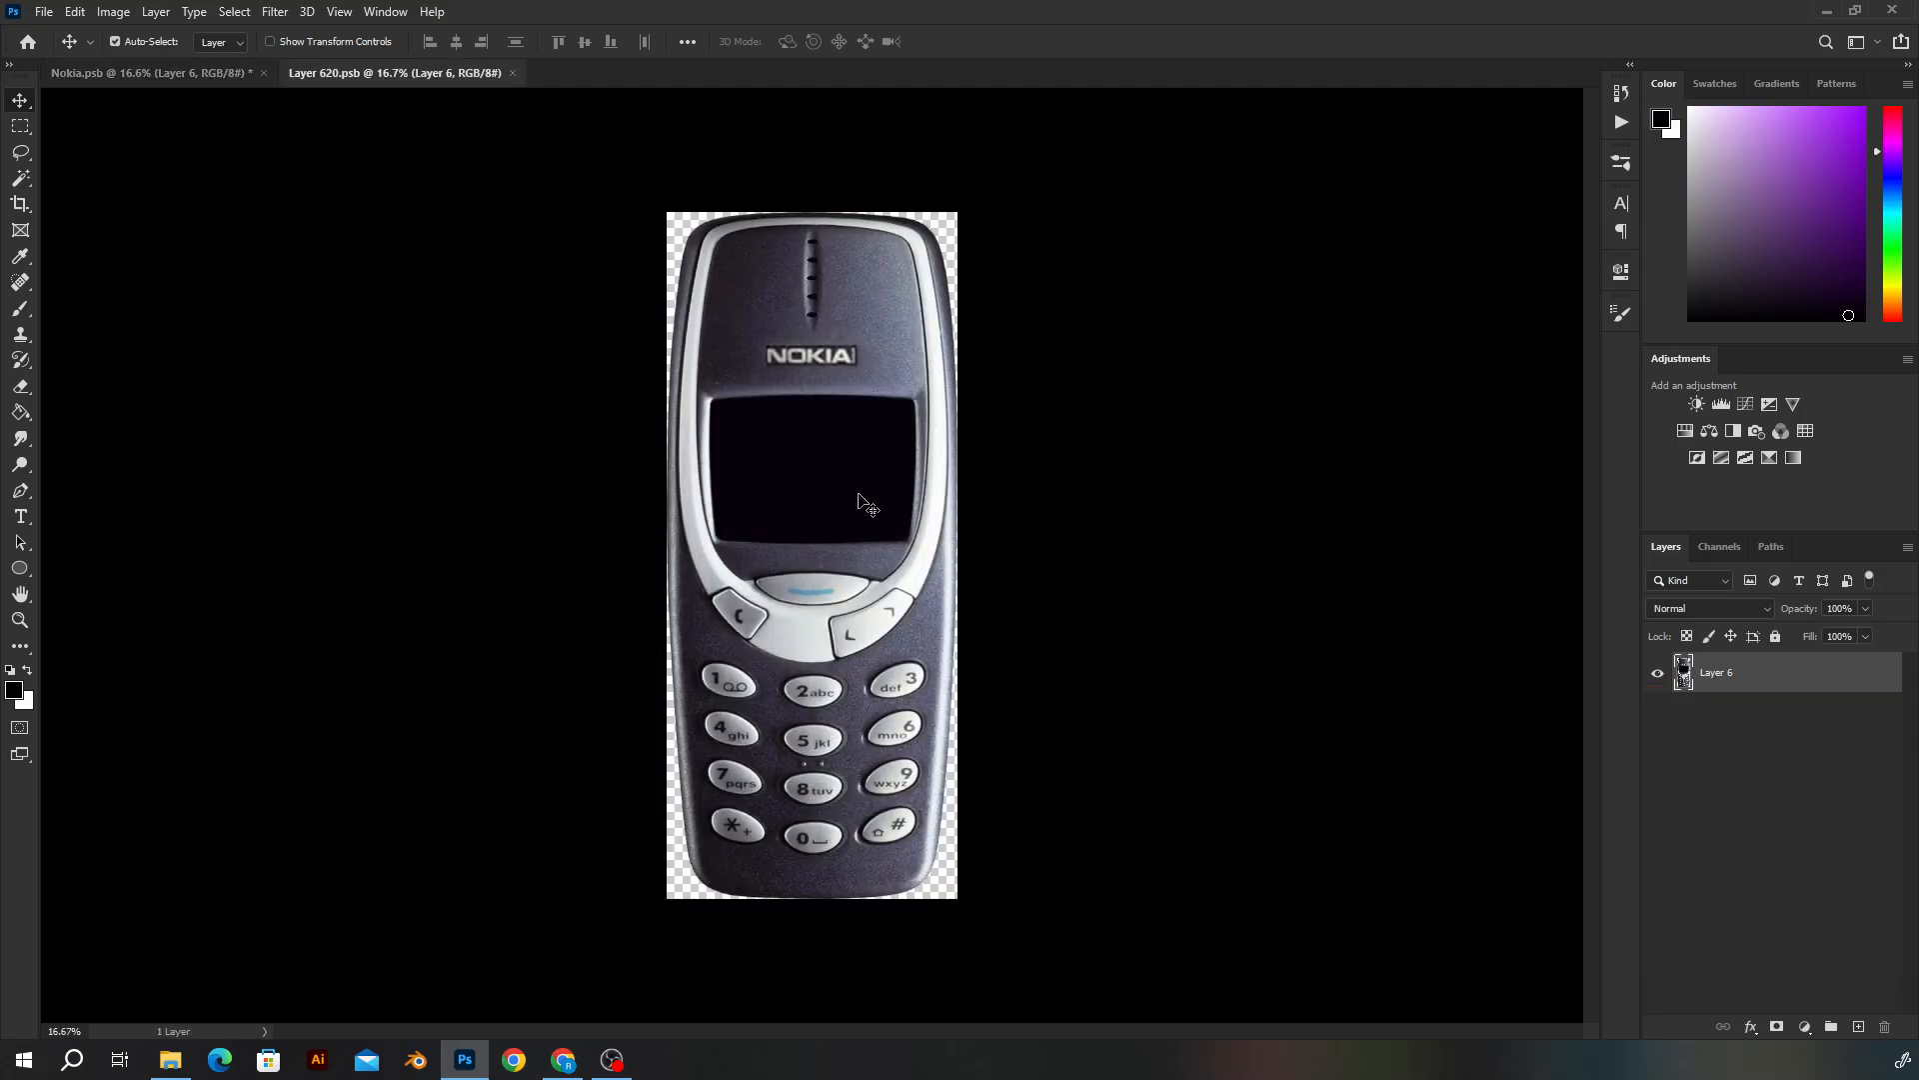
pyautogui.click(513, 73)
pyautogui.click(1680, 772)
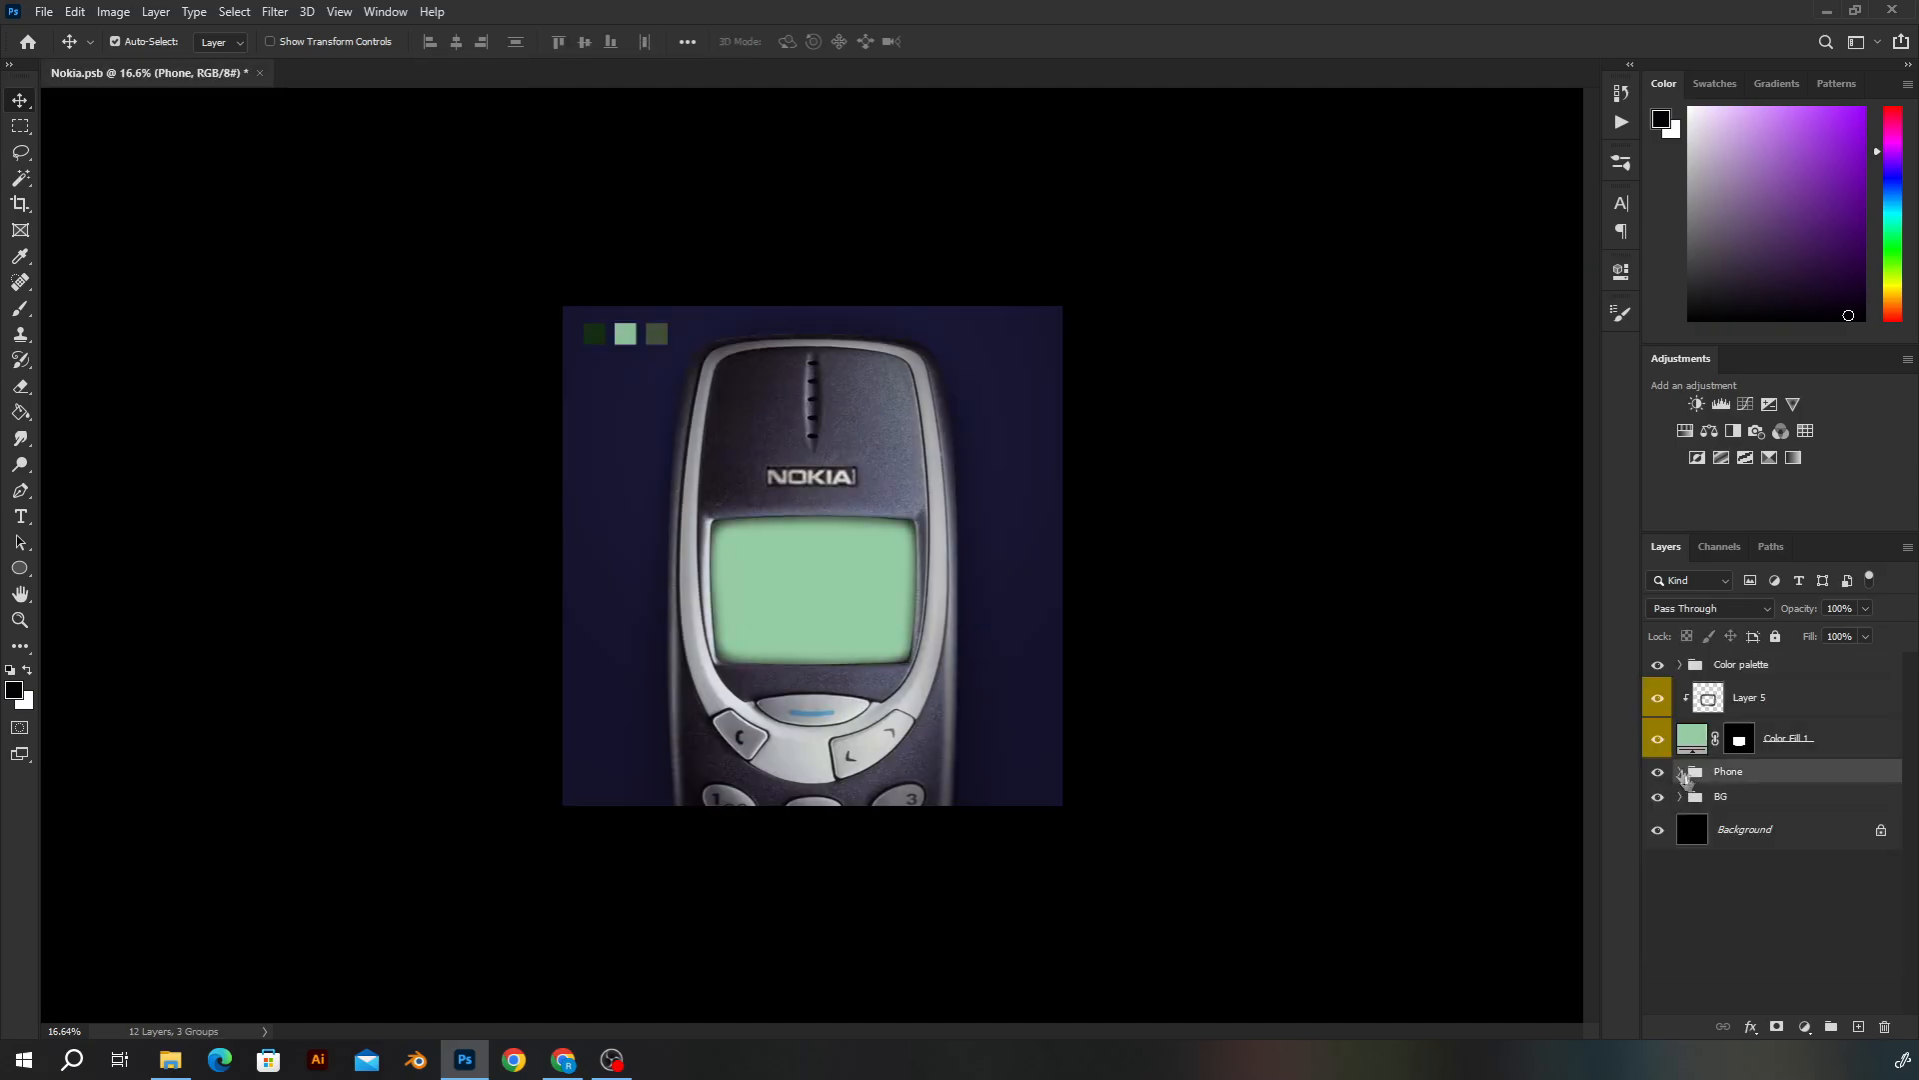
# Toggle the visibility of Layer 5 to compare the phone's screen with and without its shading
pyautogui.click(1659, 699)
pyautogui.click(1658, 699)
pyautogui.click(1659, 699)
# Place the PlayStation_logo and PlayStation_logo_text images above Layer 5, centred on the canvas
pyautogui.click(1760, 699)
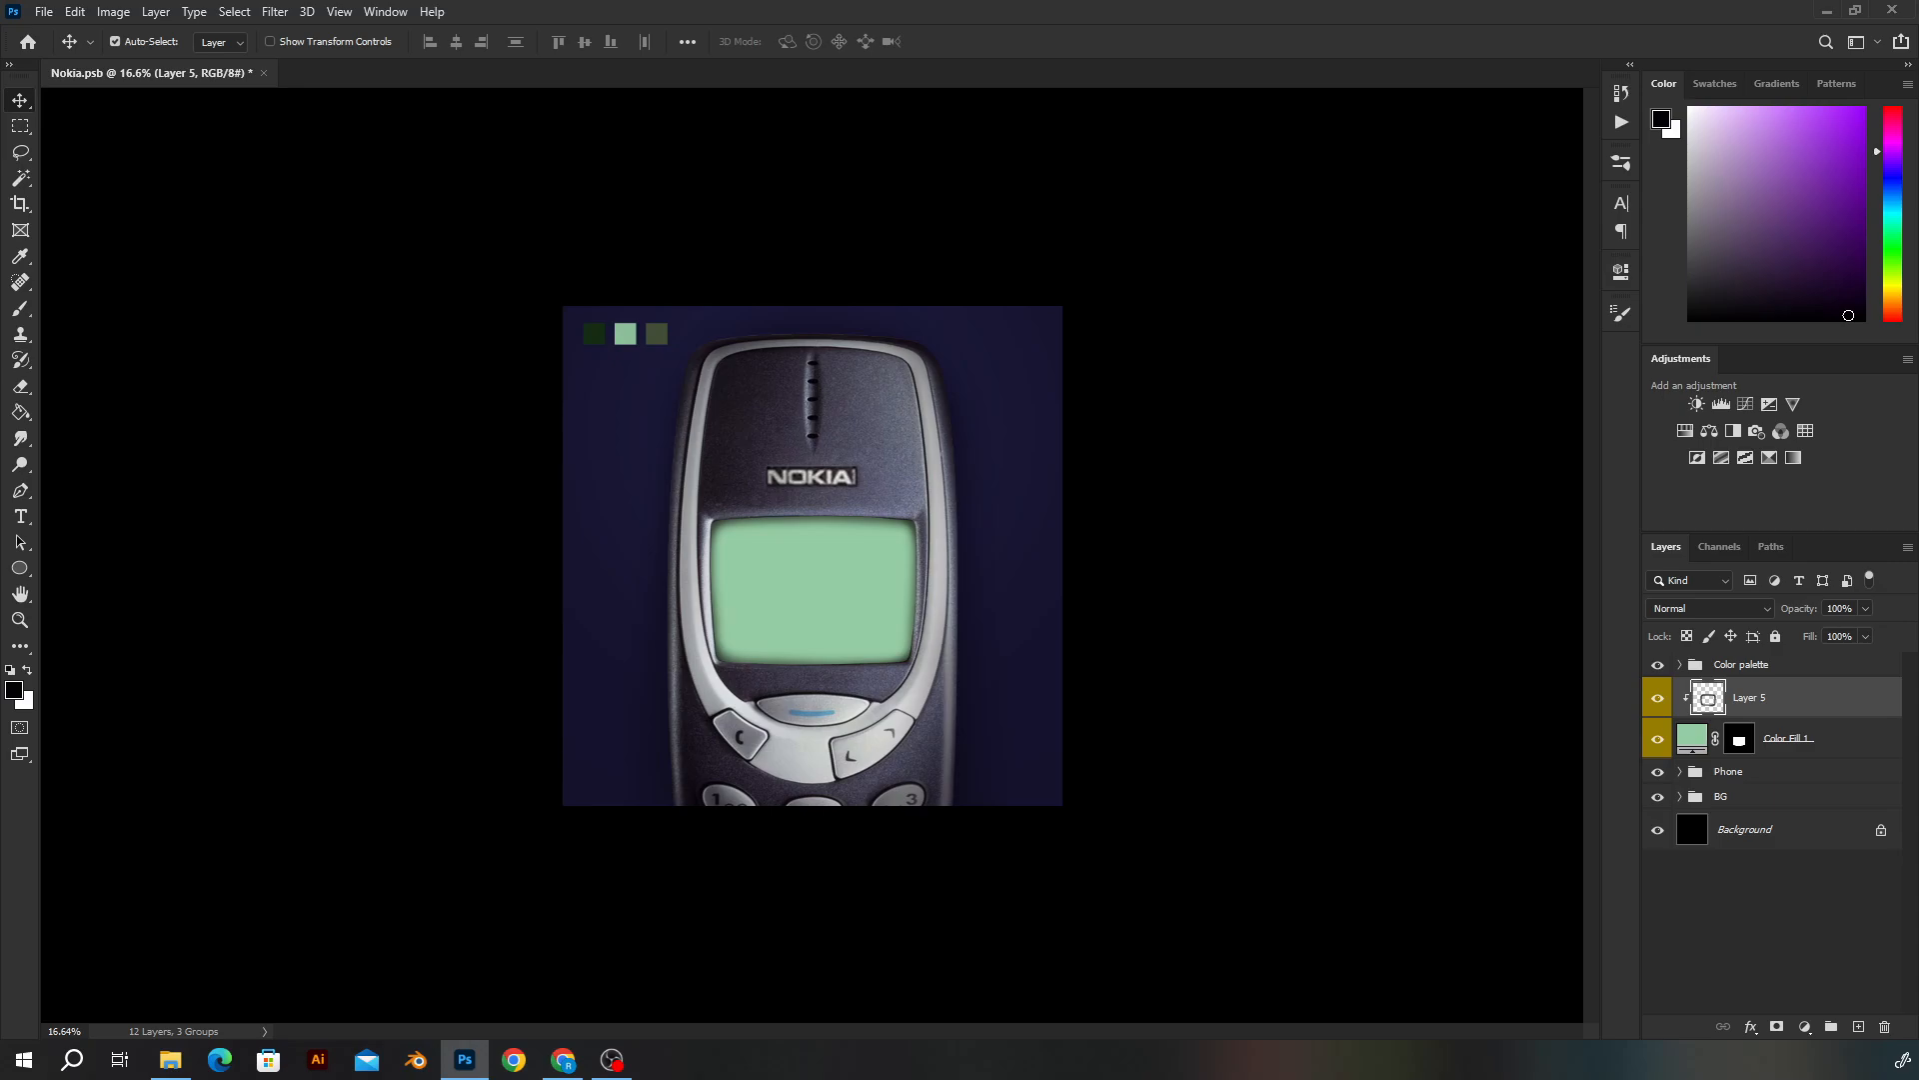
pyautogui.moveTo(105, 520); pyautogui.dragTo(854, 625)
pyautogui.press('Return')
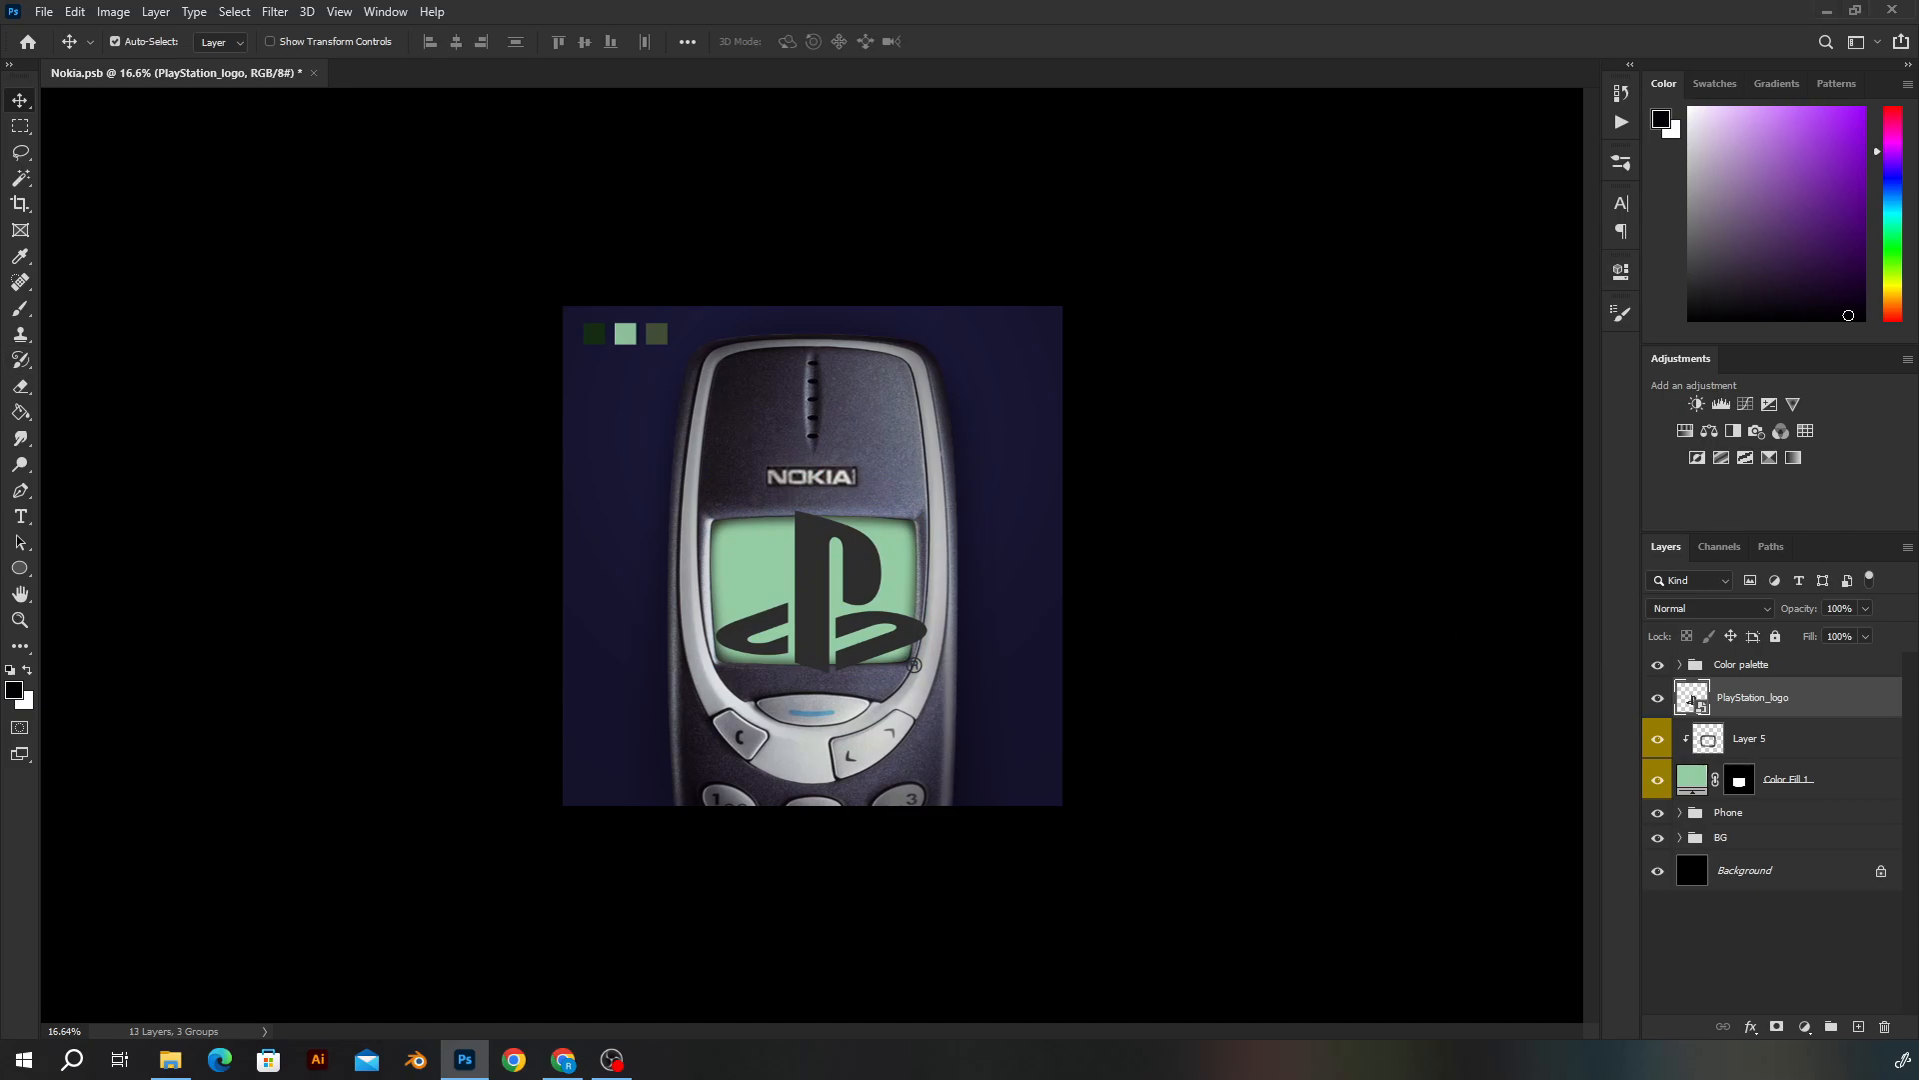
pyautogui.moveTo(720, 660); pyautogui.dragTo(819, 602)
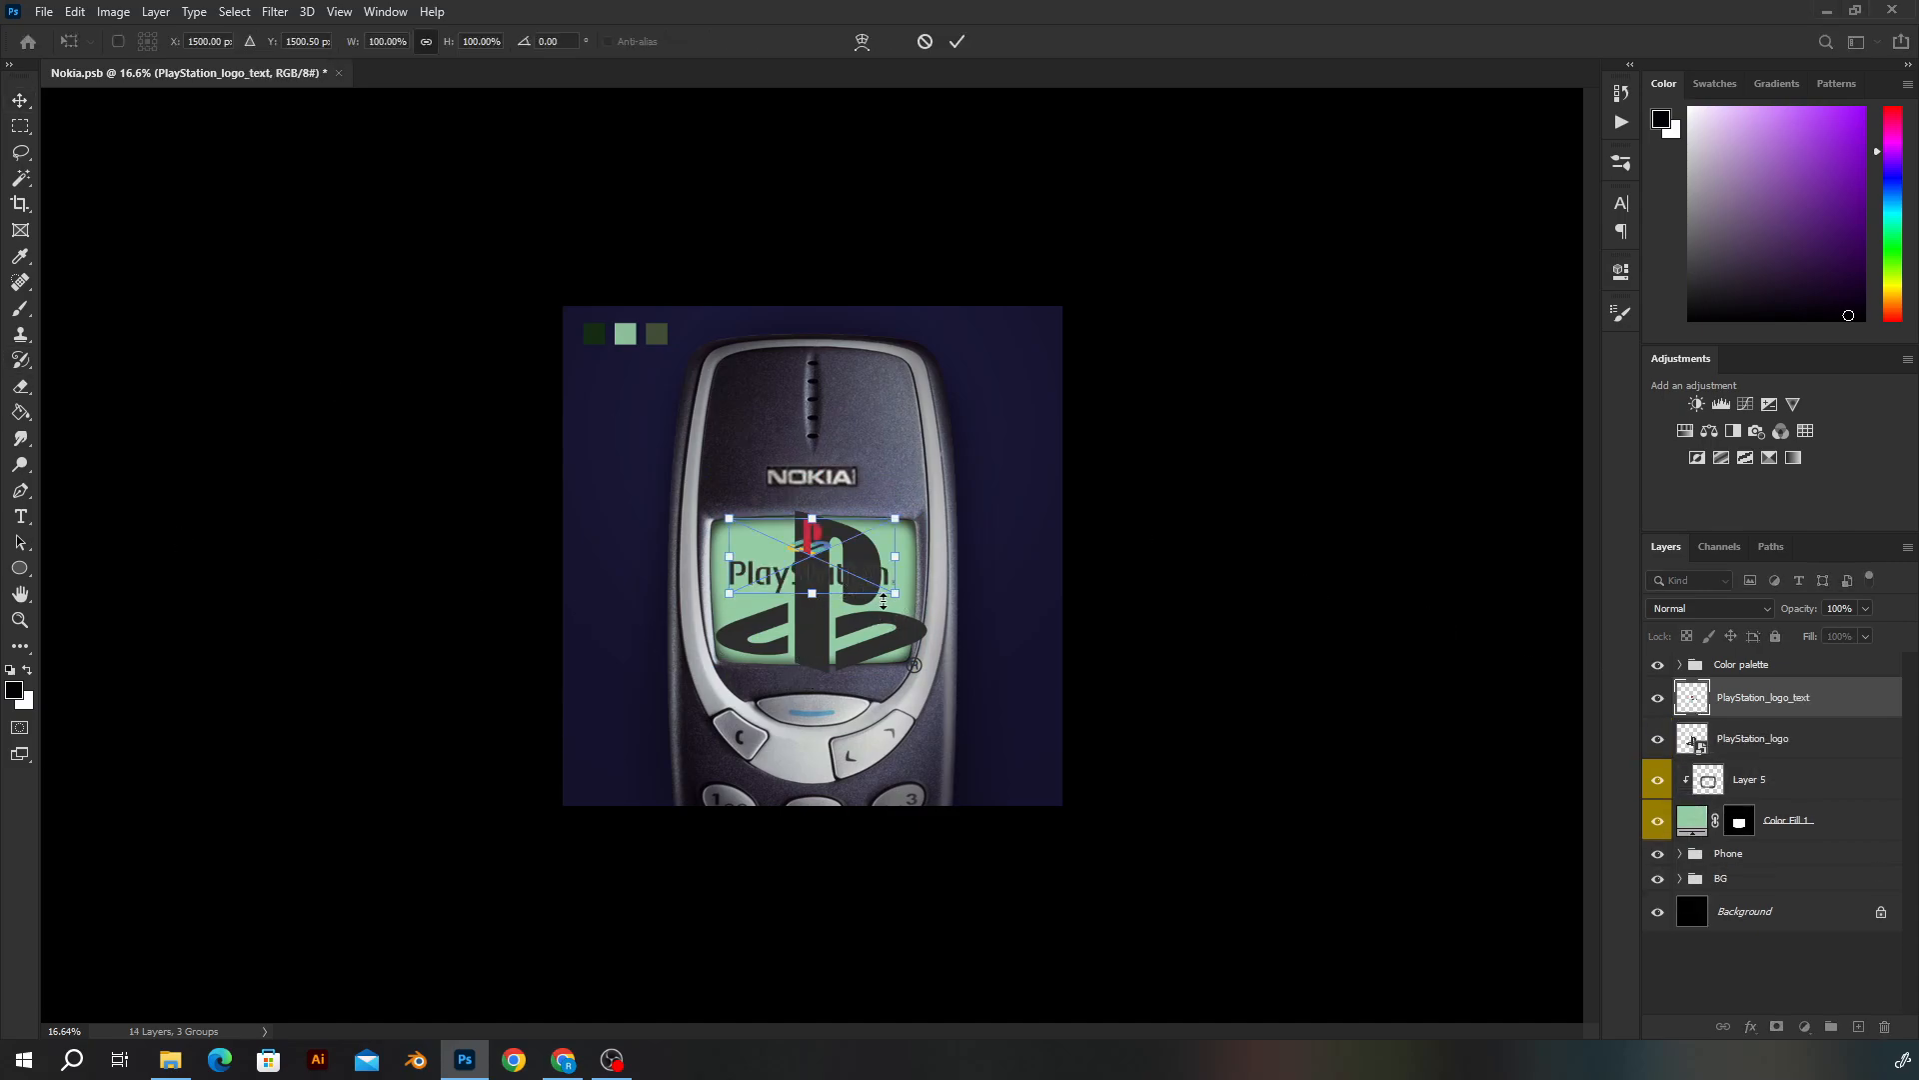
pyautogui.press('Return')
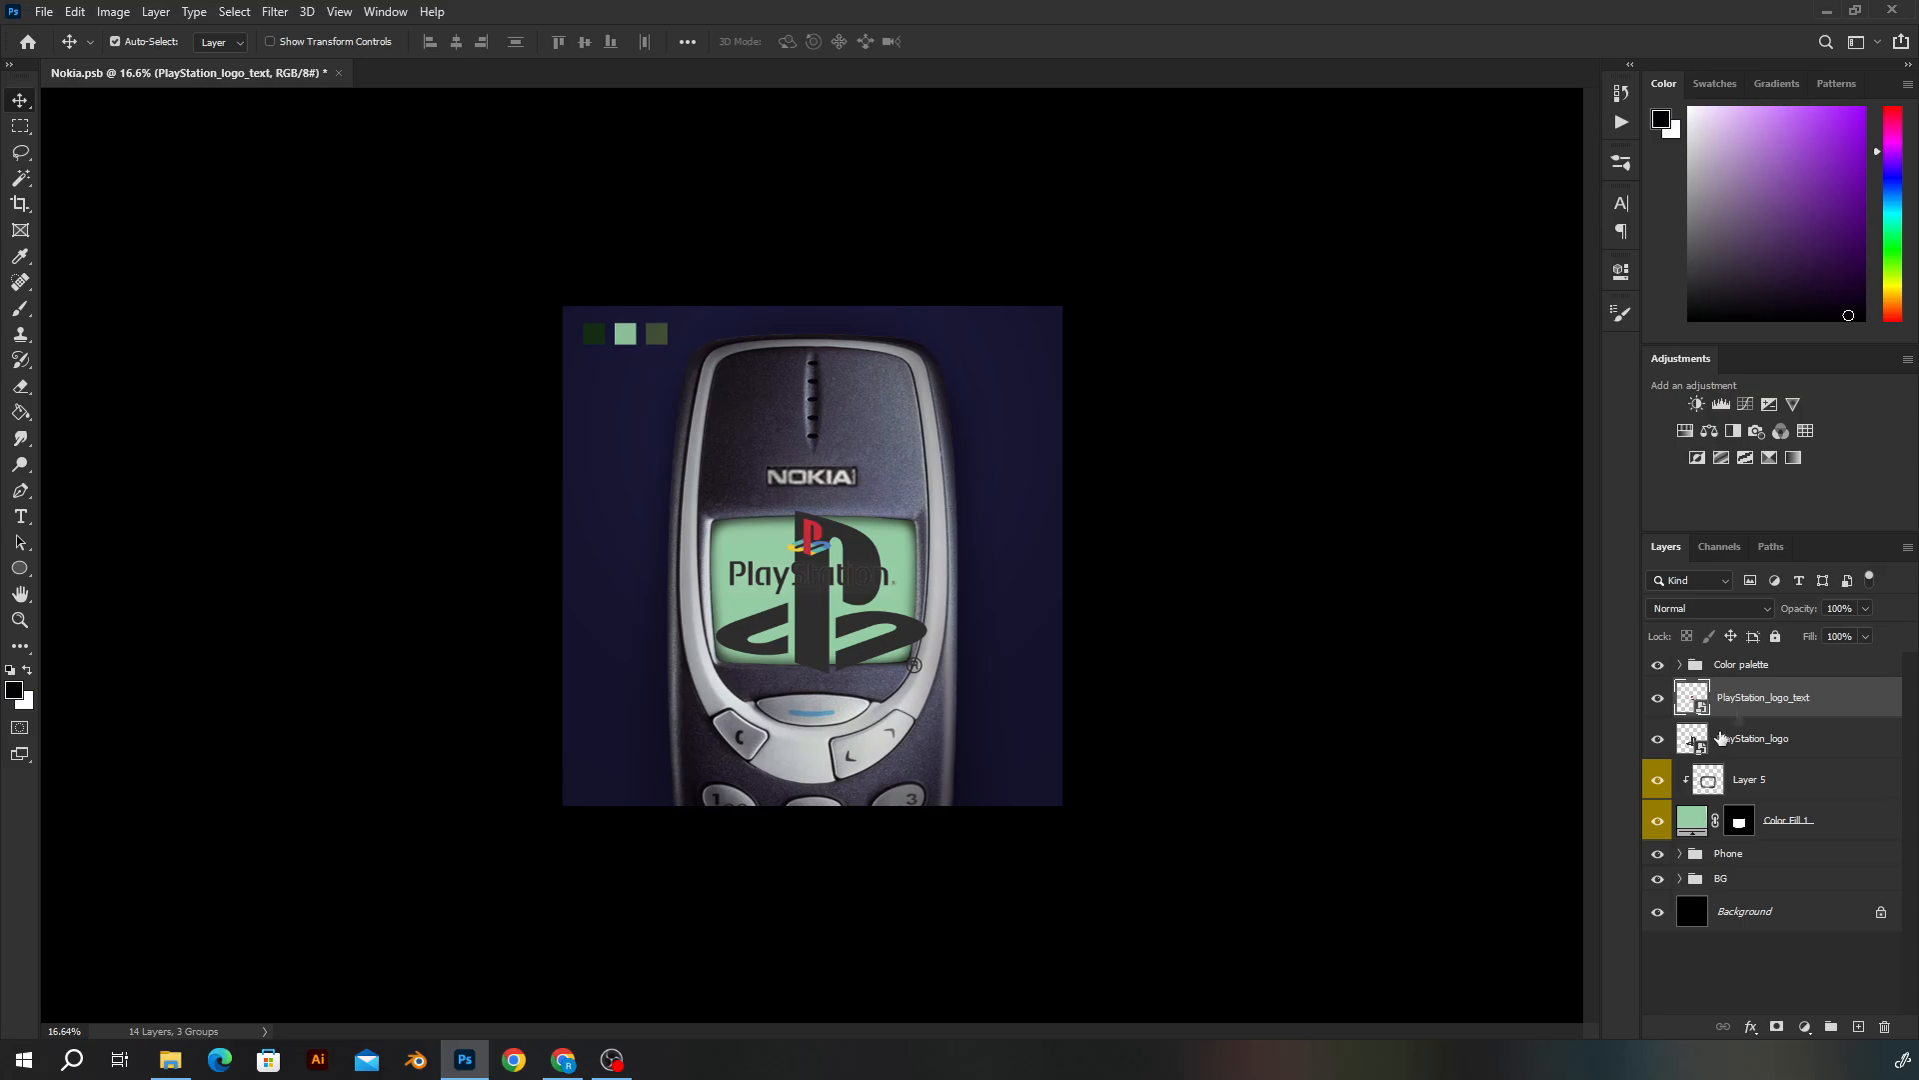
# Erase the ® mark inside the PlayStation_logo smart object, and save and close its contents
pyautogui.doubleClick(1701, 744)
pyautogui.press('m')
pyautogui.moveTo(1129, 807); pyautogui.dragTo(1285, 890)
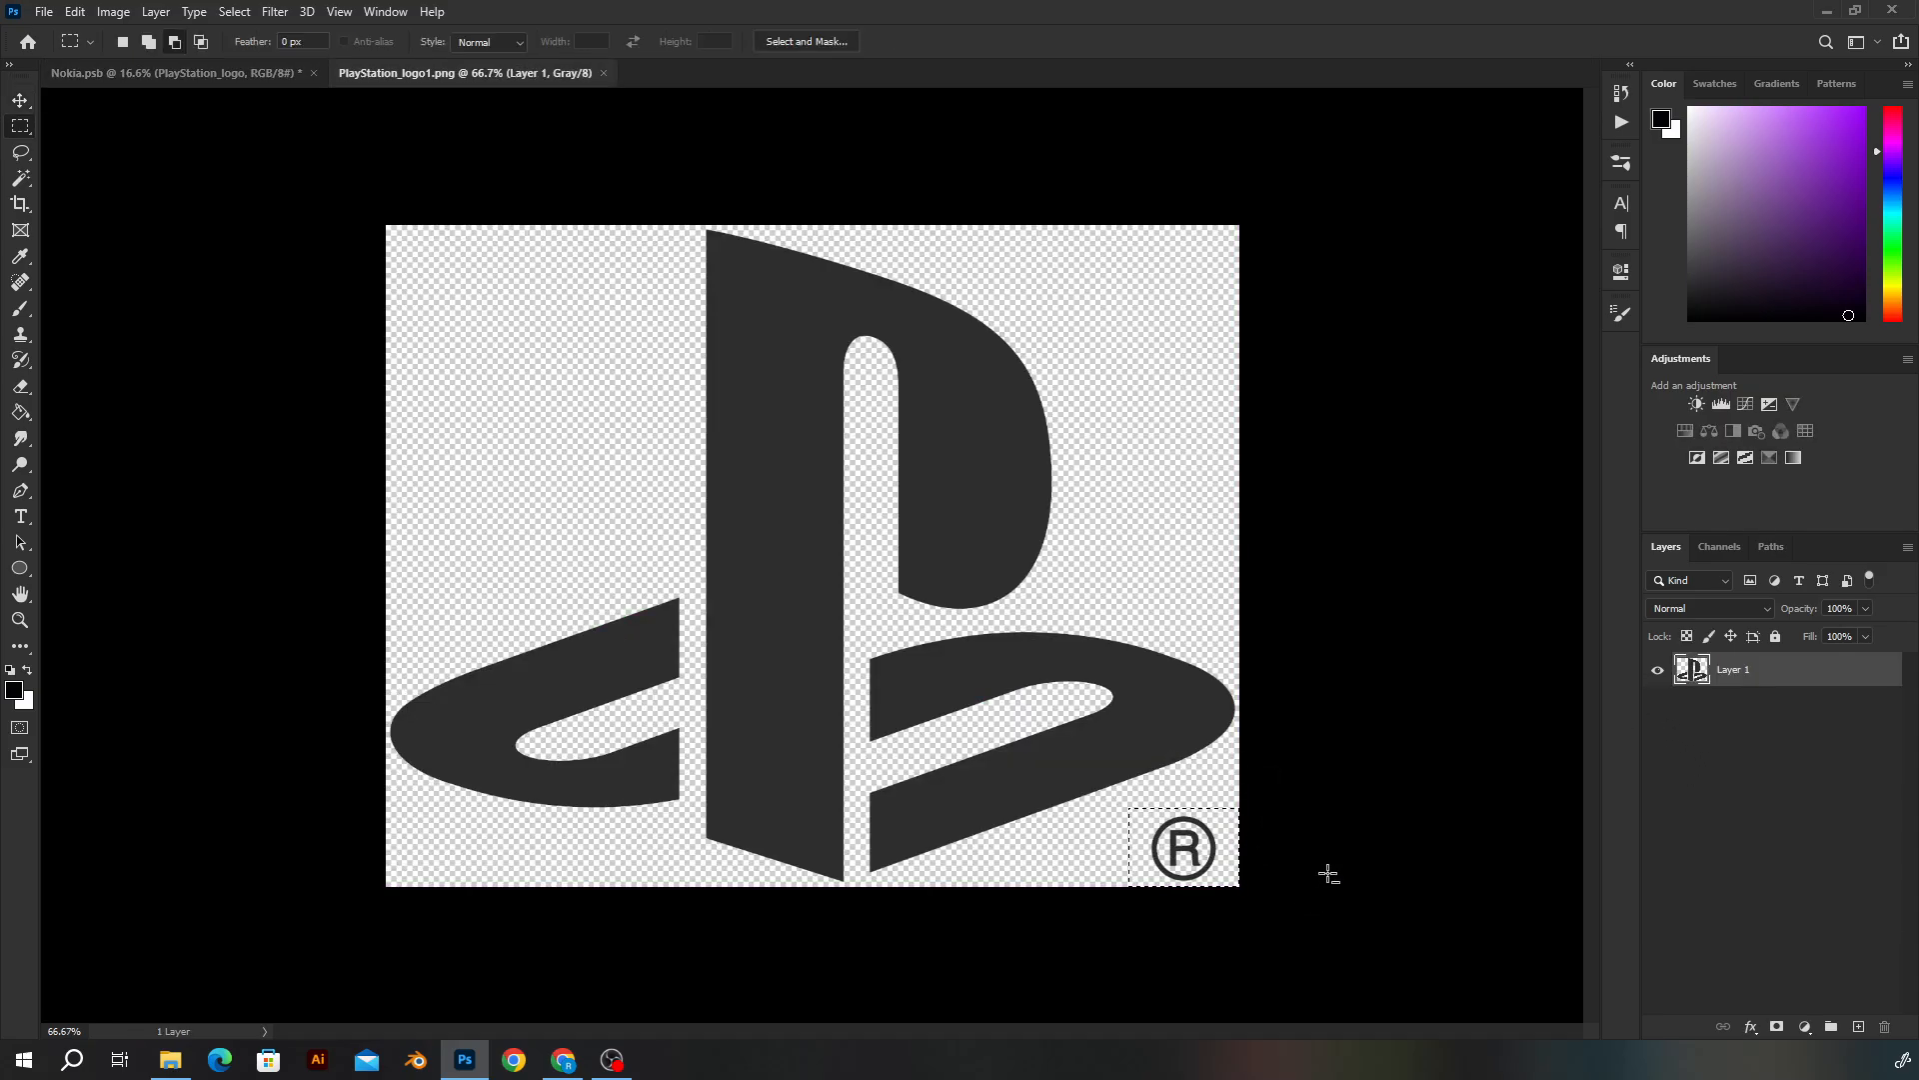
pyautogui.press('Delete')
pyautogui.hotkey('ctrl', 'd')
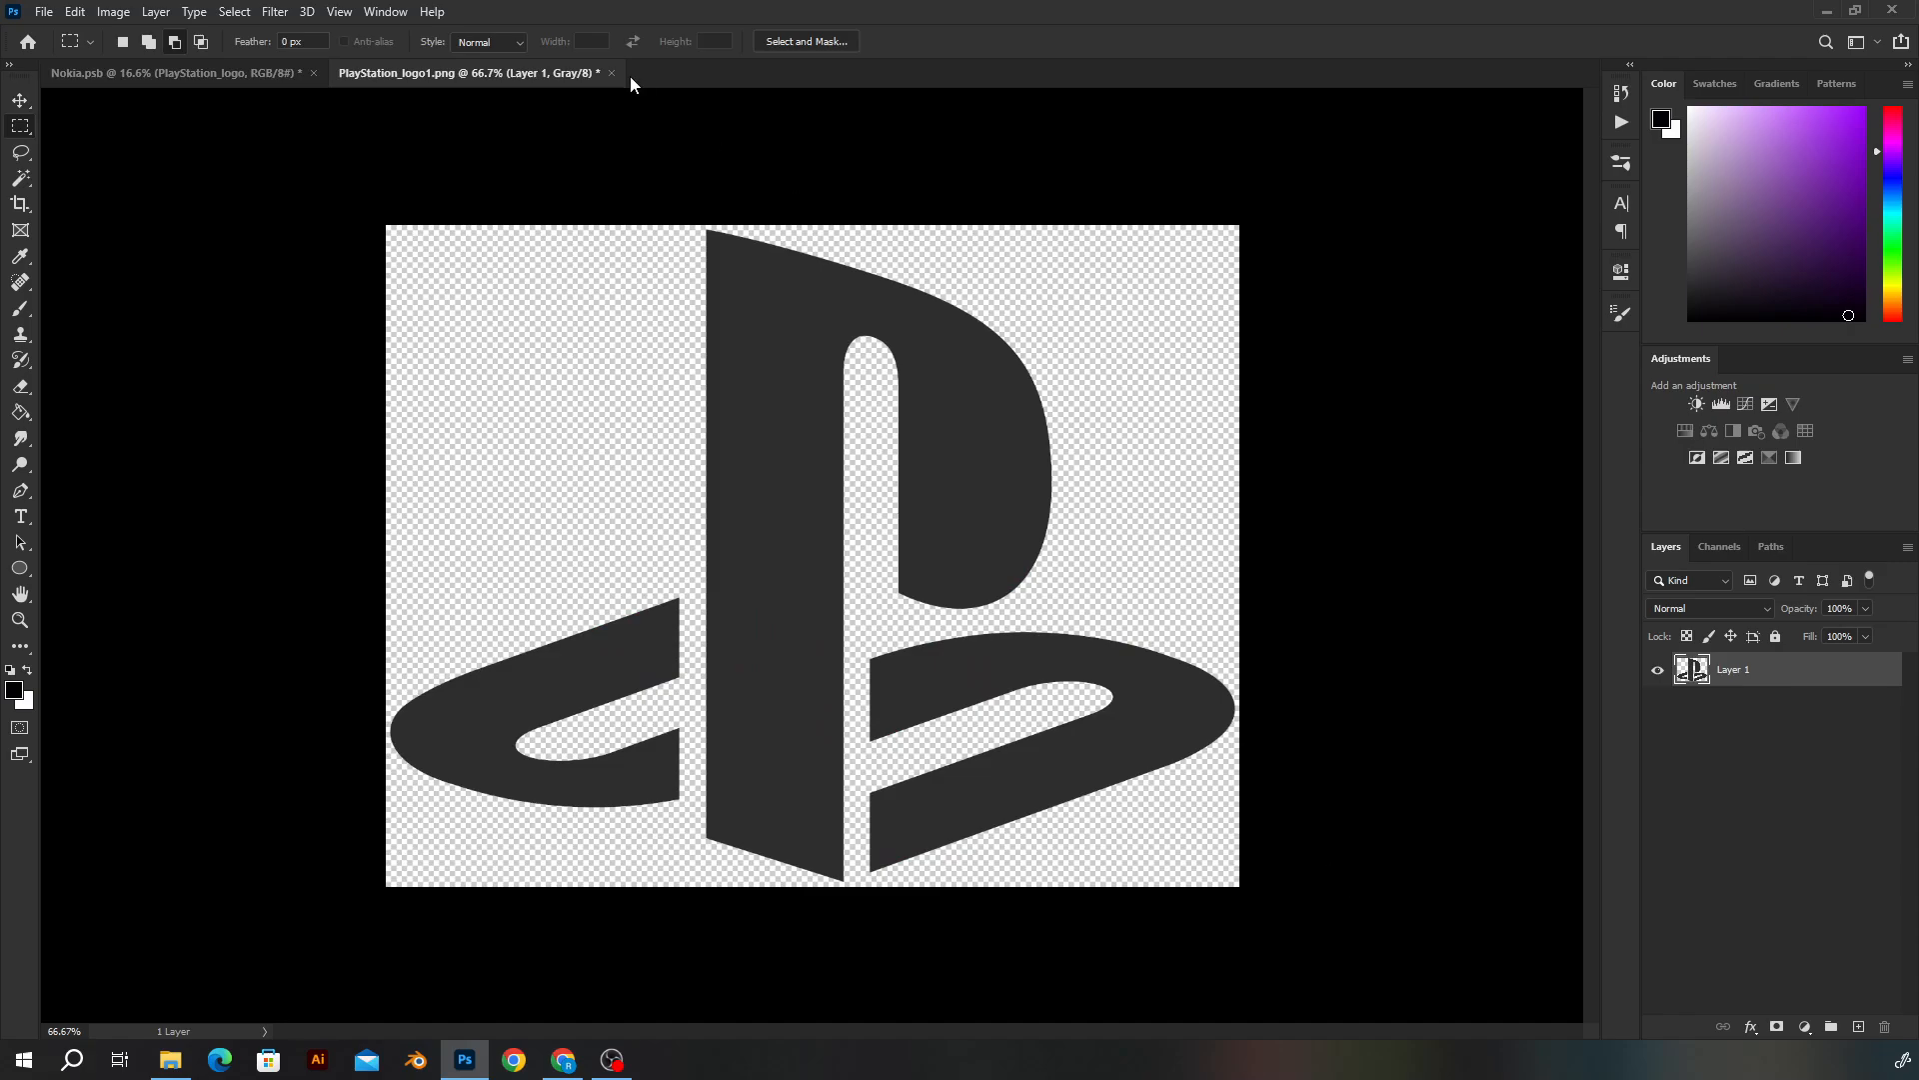
pyautogui.hotkey('ctrl', 's')
pyautogui.click(603, 73)
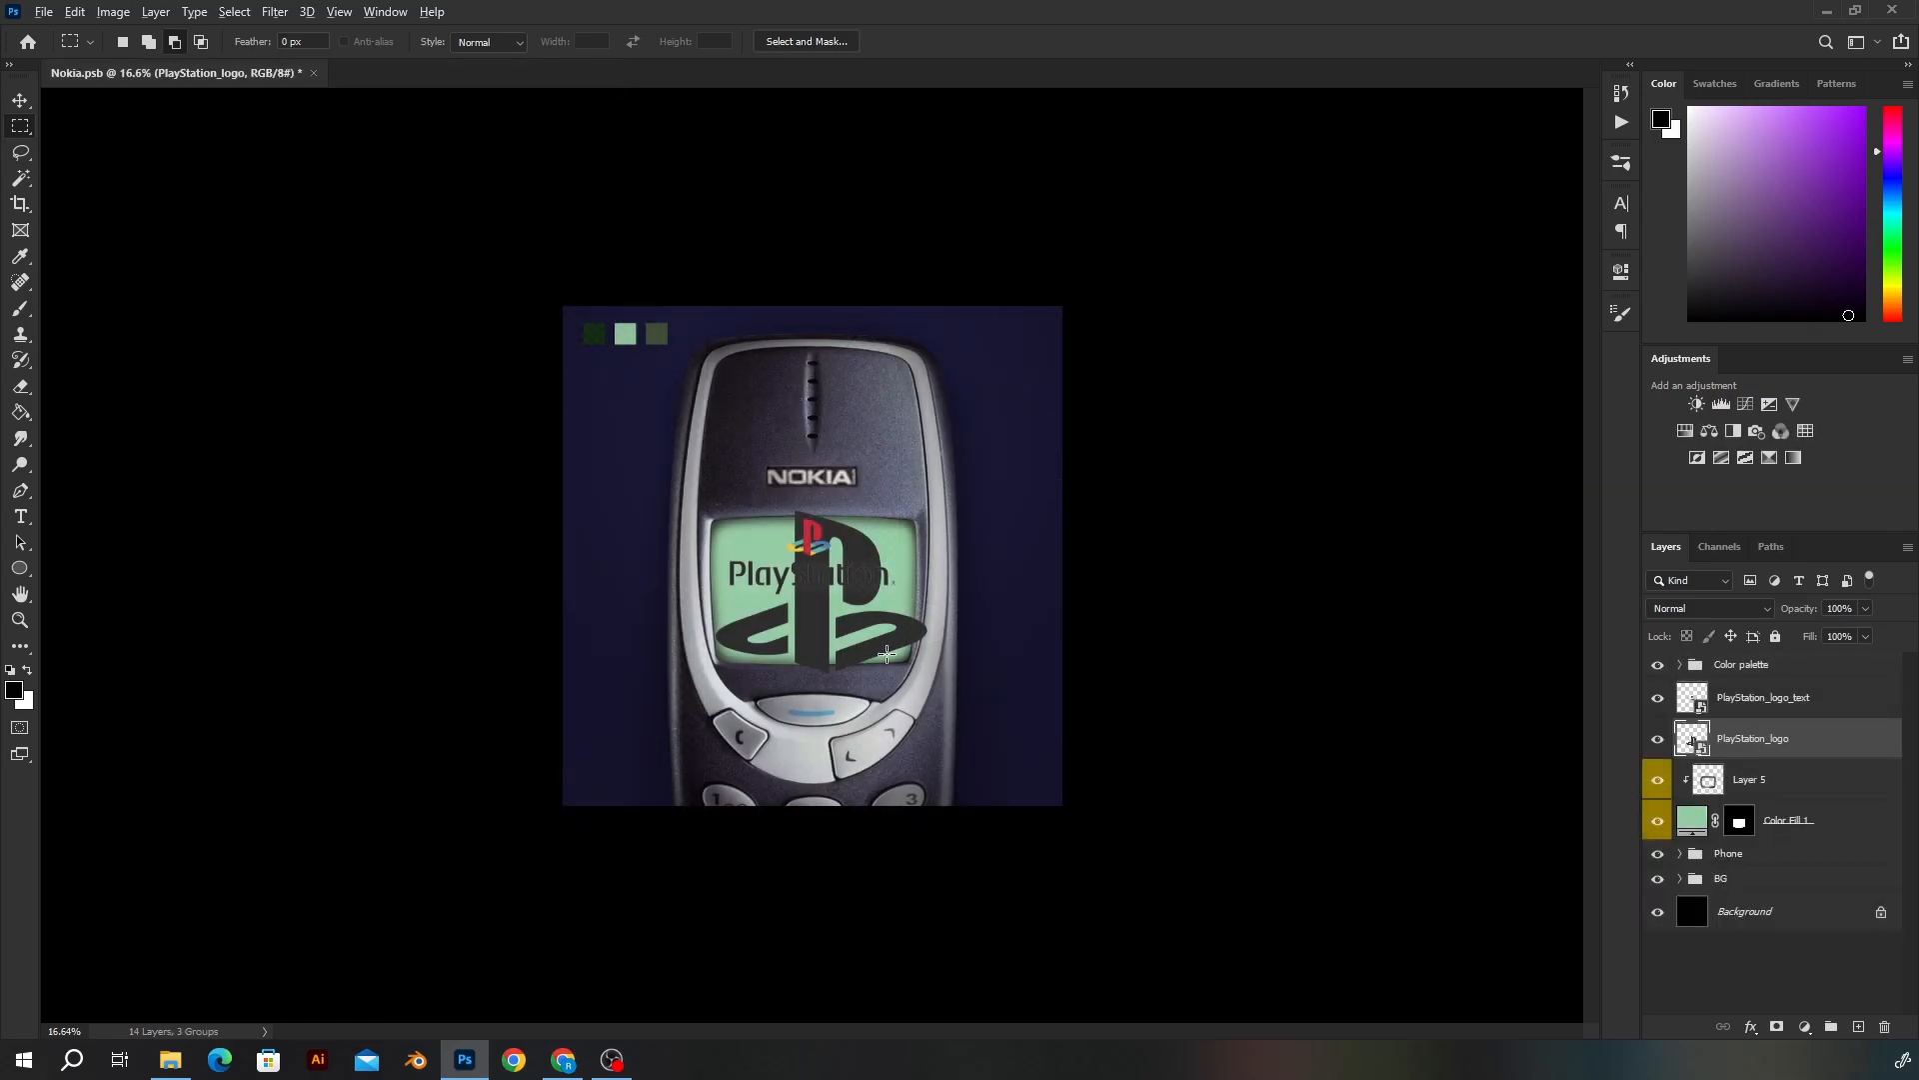
# Nudge the large logo slightly up and left, and shift PlayStation_logo_text slightly right and down
pyautogui.scroll(4, 886, 654)
pyautogui.press('v')
pyautogui.moveTo(930, 675)
pyautogui.mouseDown()
pyautogui.moveTo(912, 638)
pyautogui.moveTo(919, 662)
pyautogui.mouseUp()
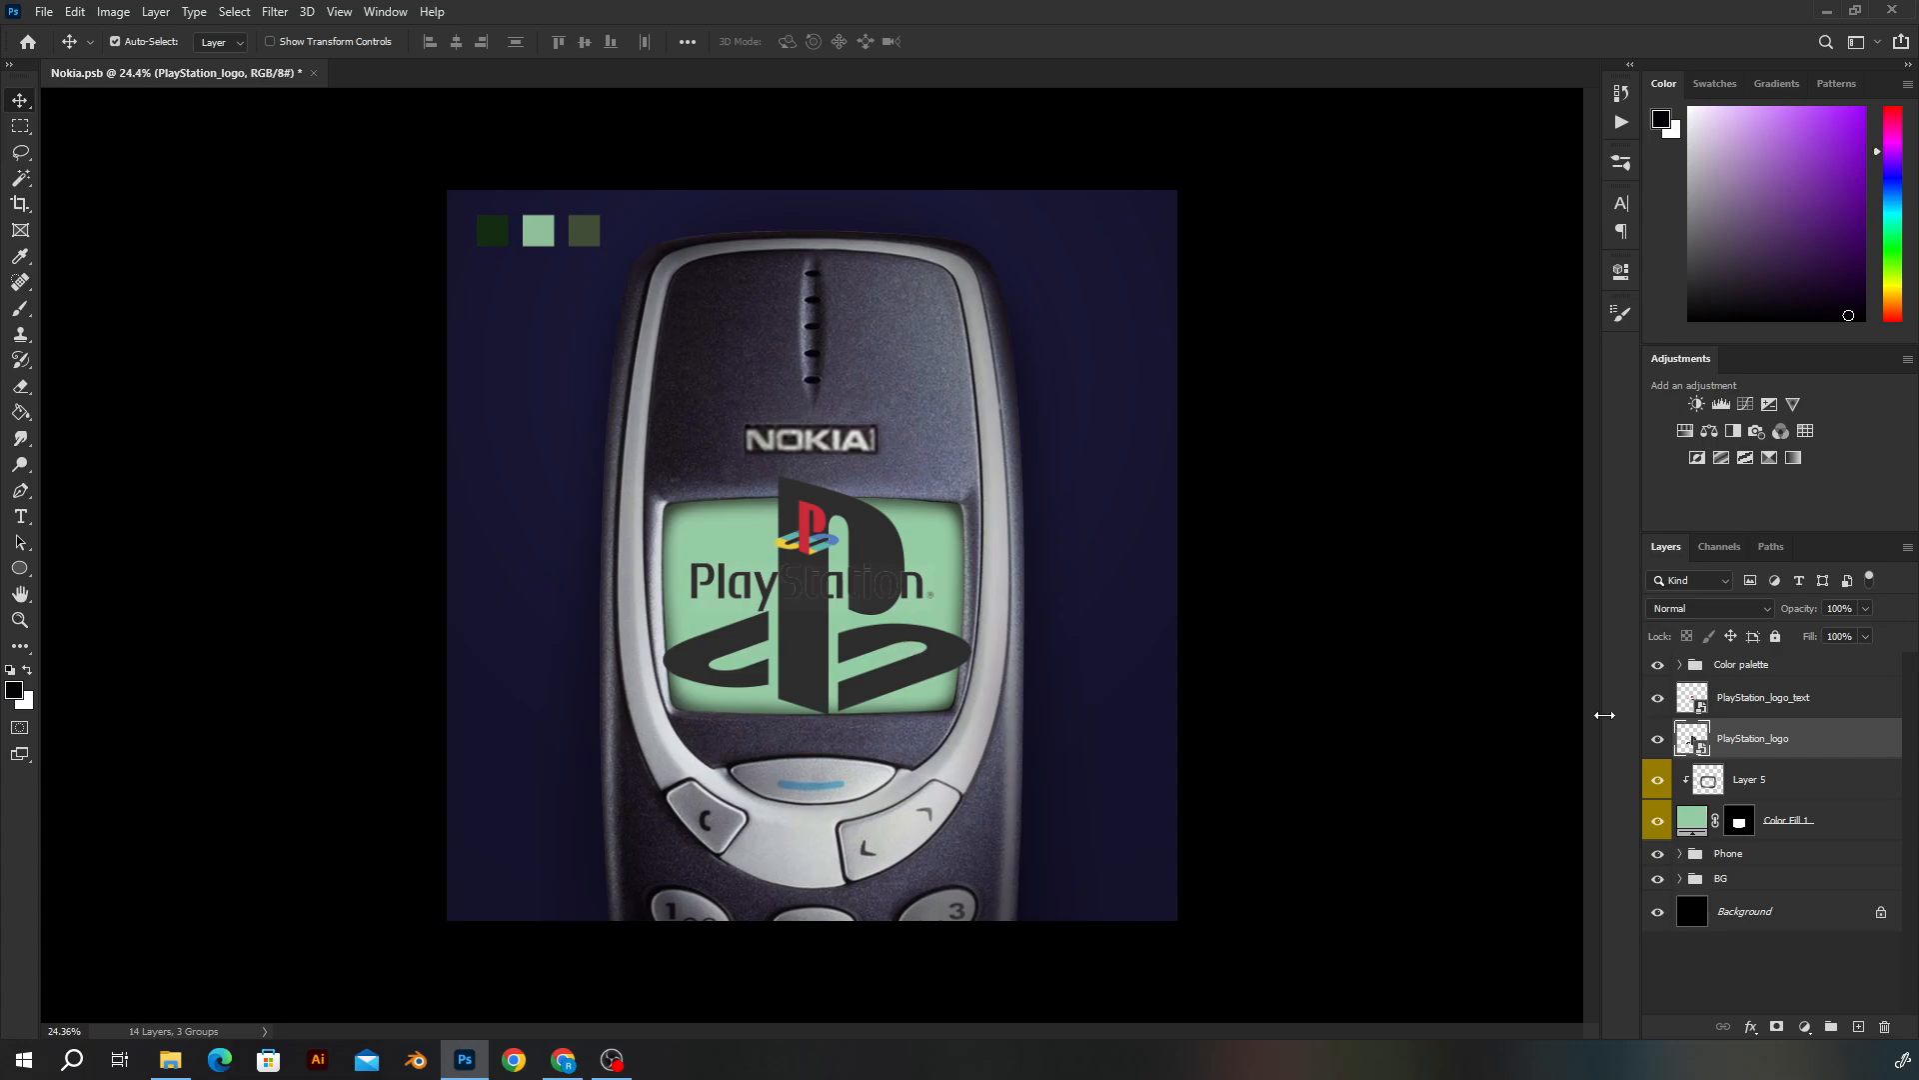
pyautogui.moveTo(918, 586); pyautogui.dragTo(947, 594)
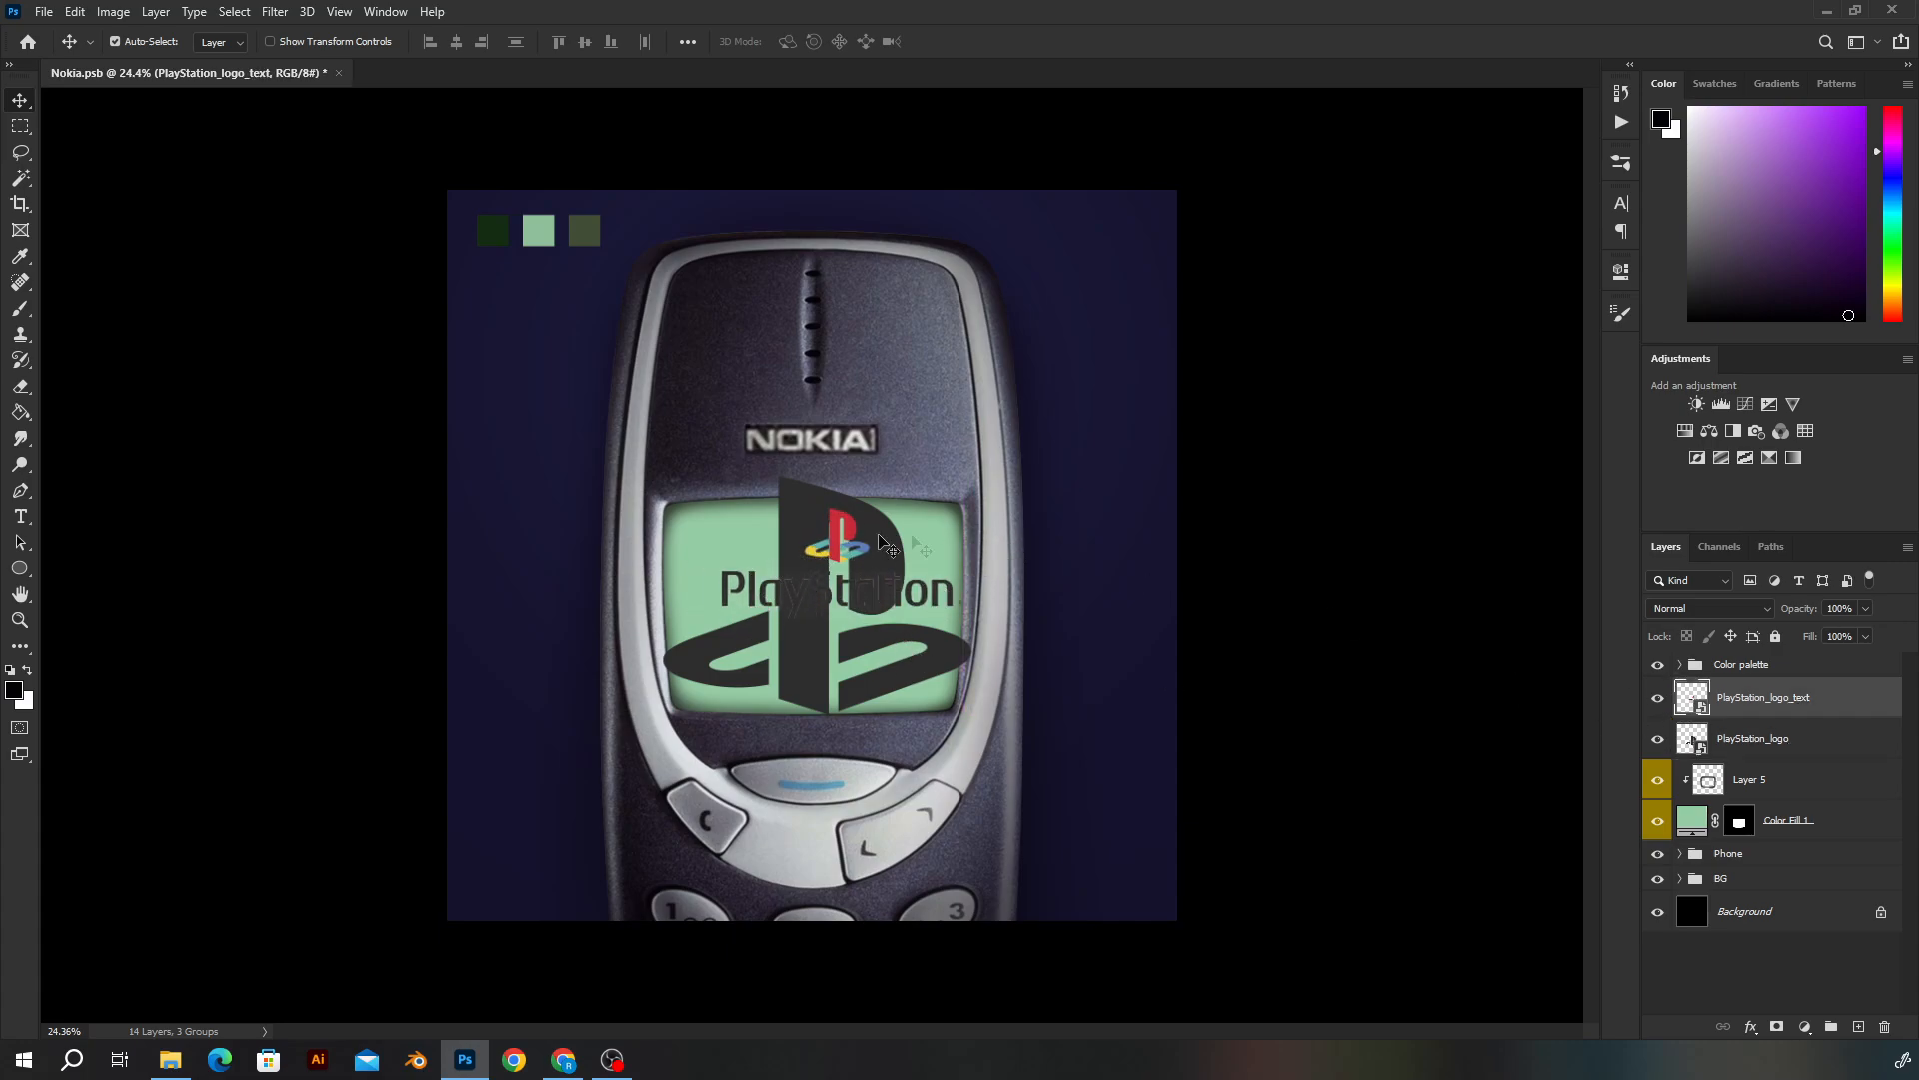
# Open the PlayStation_logo_text smart object and delete the coloured symbol above the lettering
pyautogui.doubleClick(1699, 701)
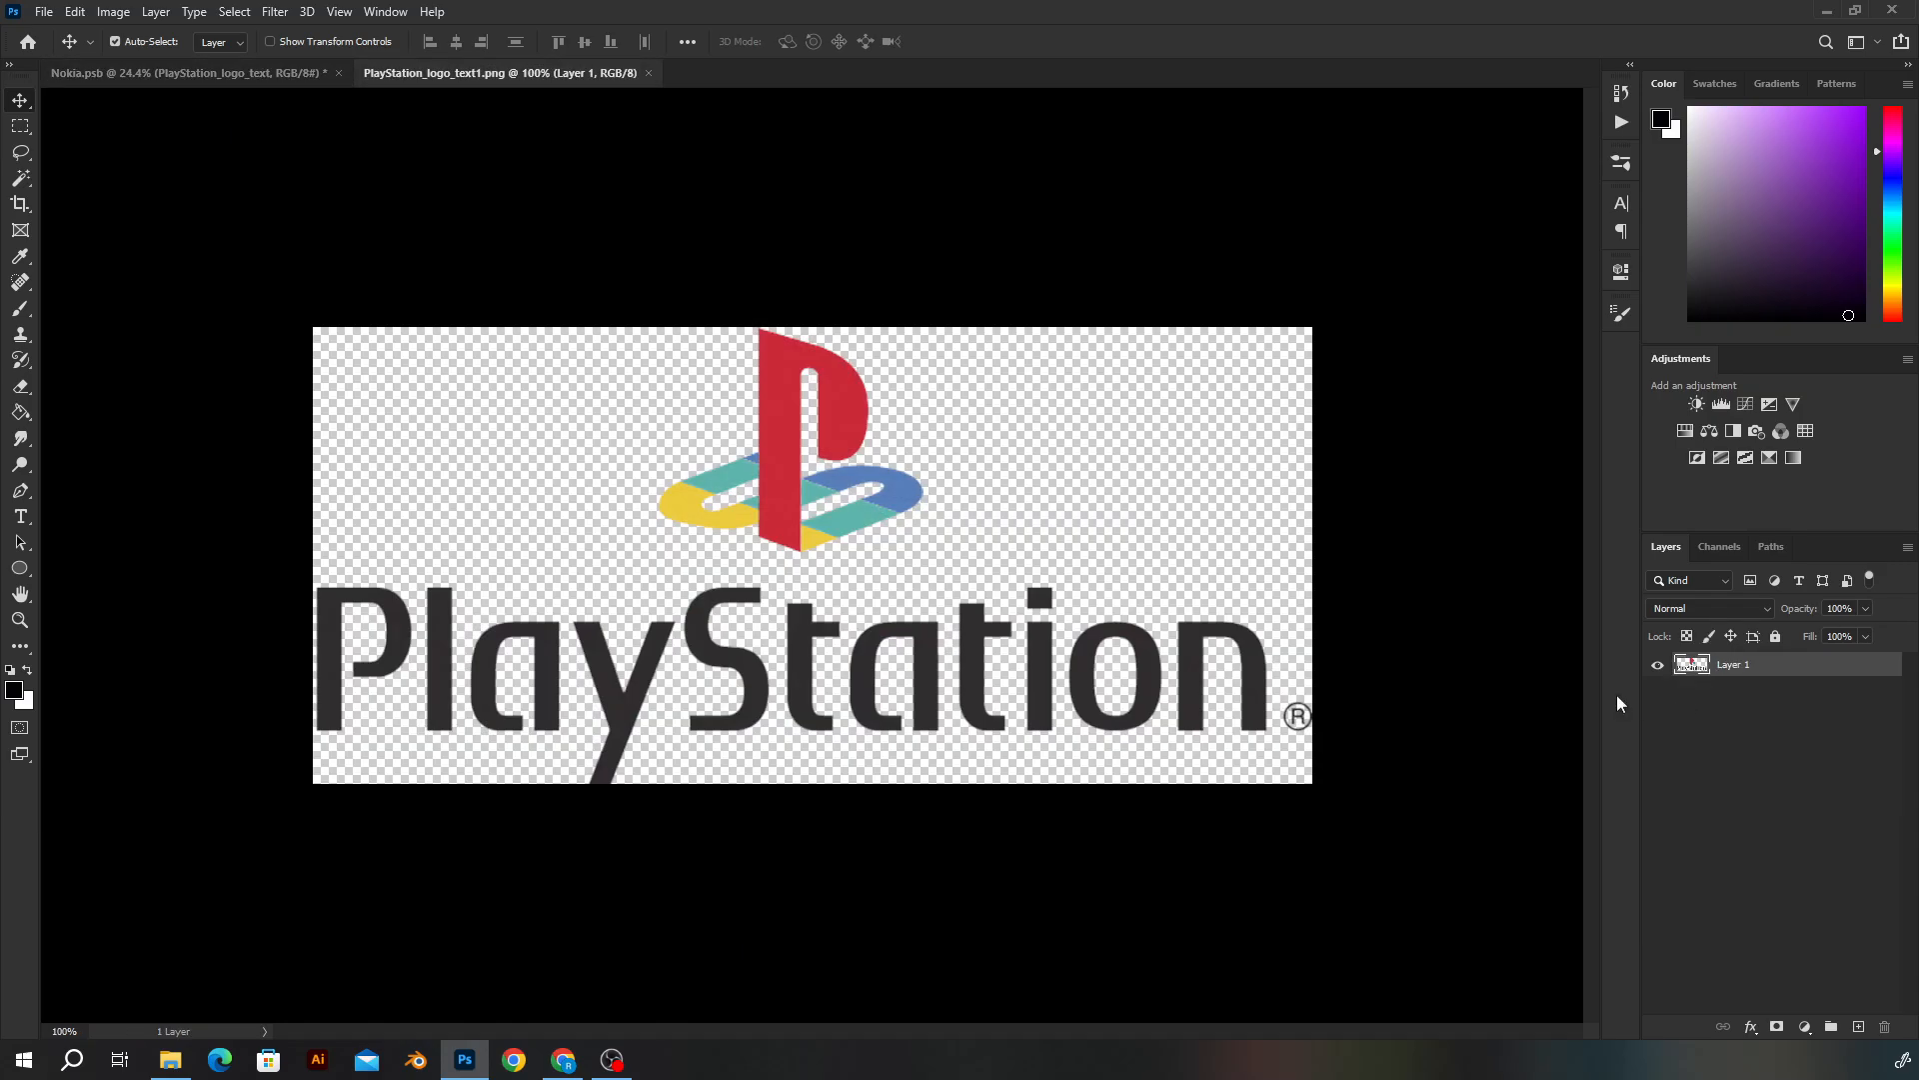
pyautogui.press('m')
pyautogui.moveTo(518, 324); pyautogui.dragTo(1296, 568)
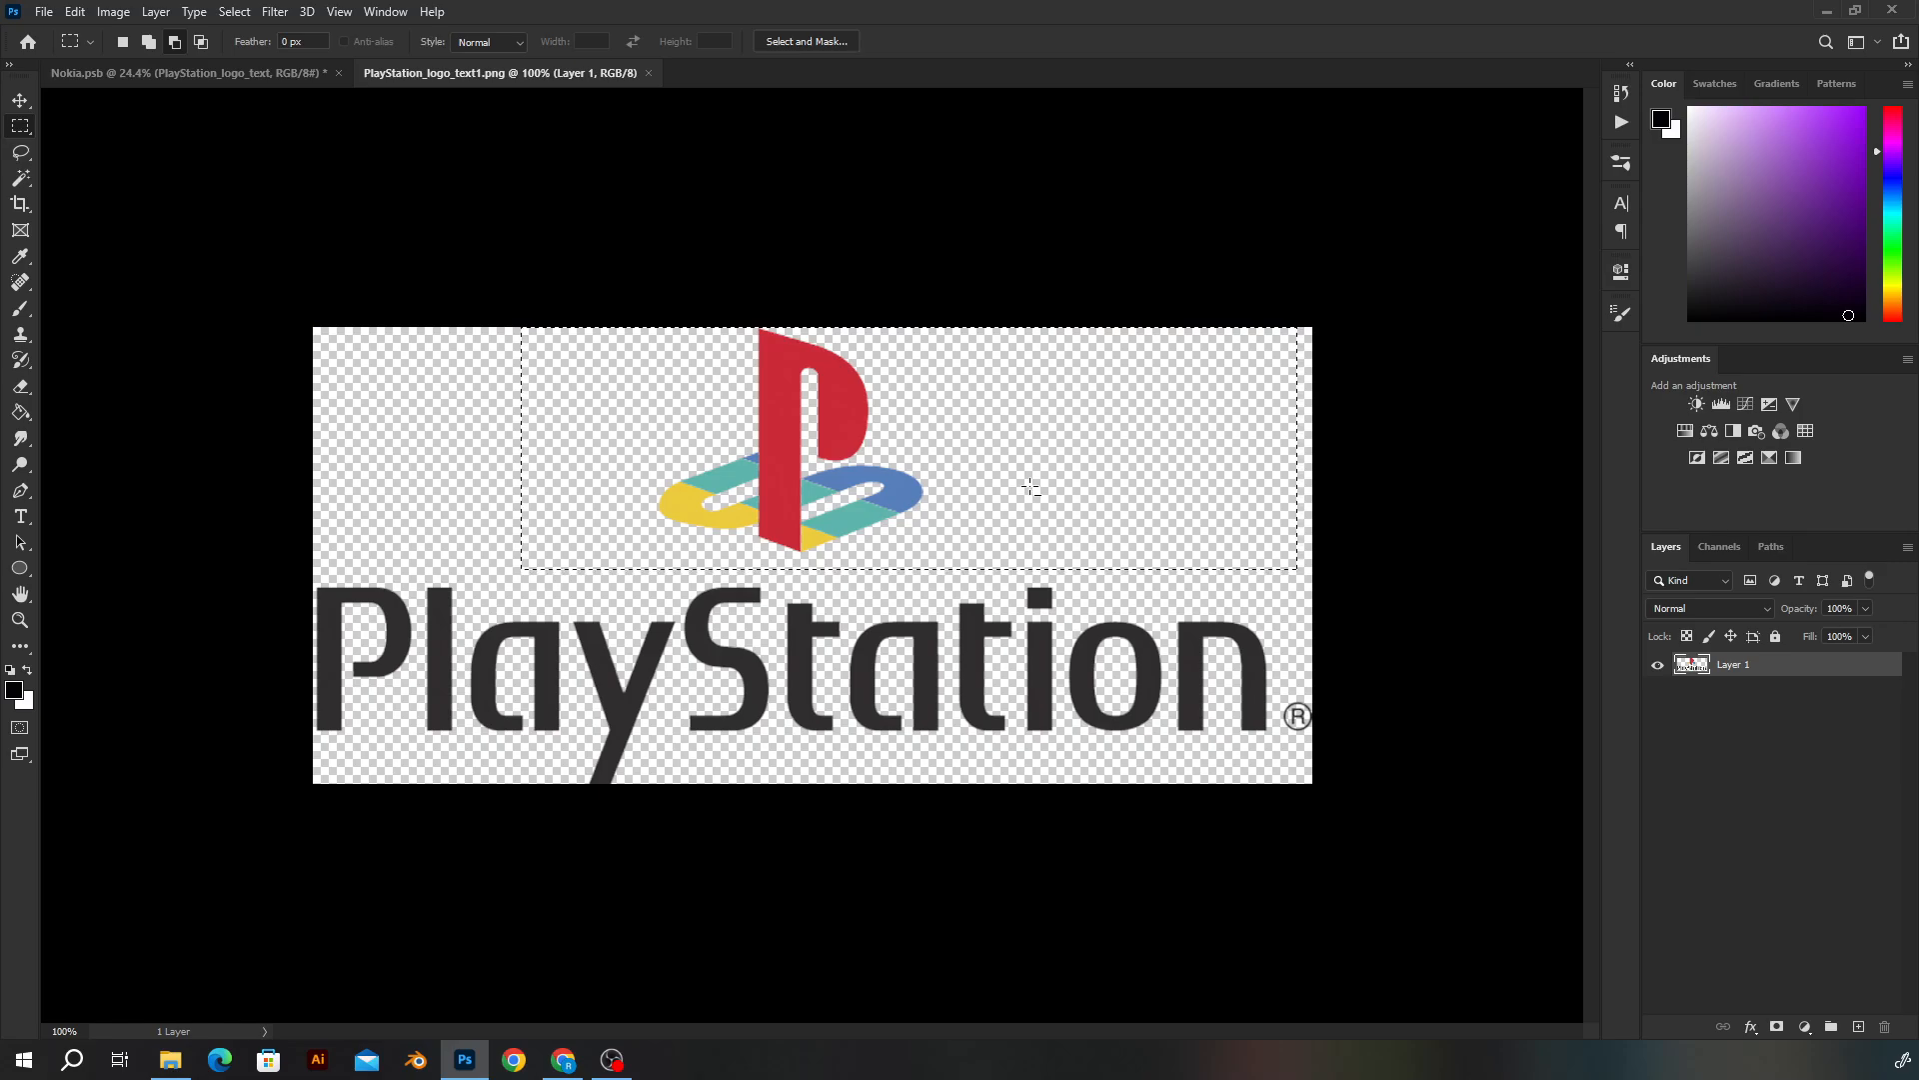
pyautogui.press('Delete')
pyautogui.hotkey('ctrl', 'd')
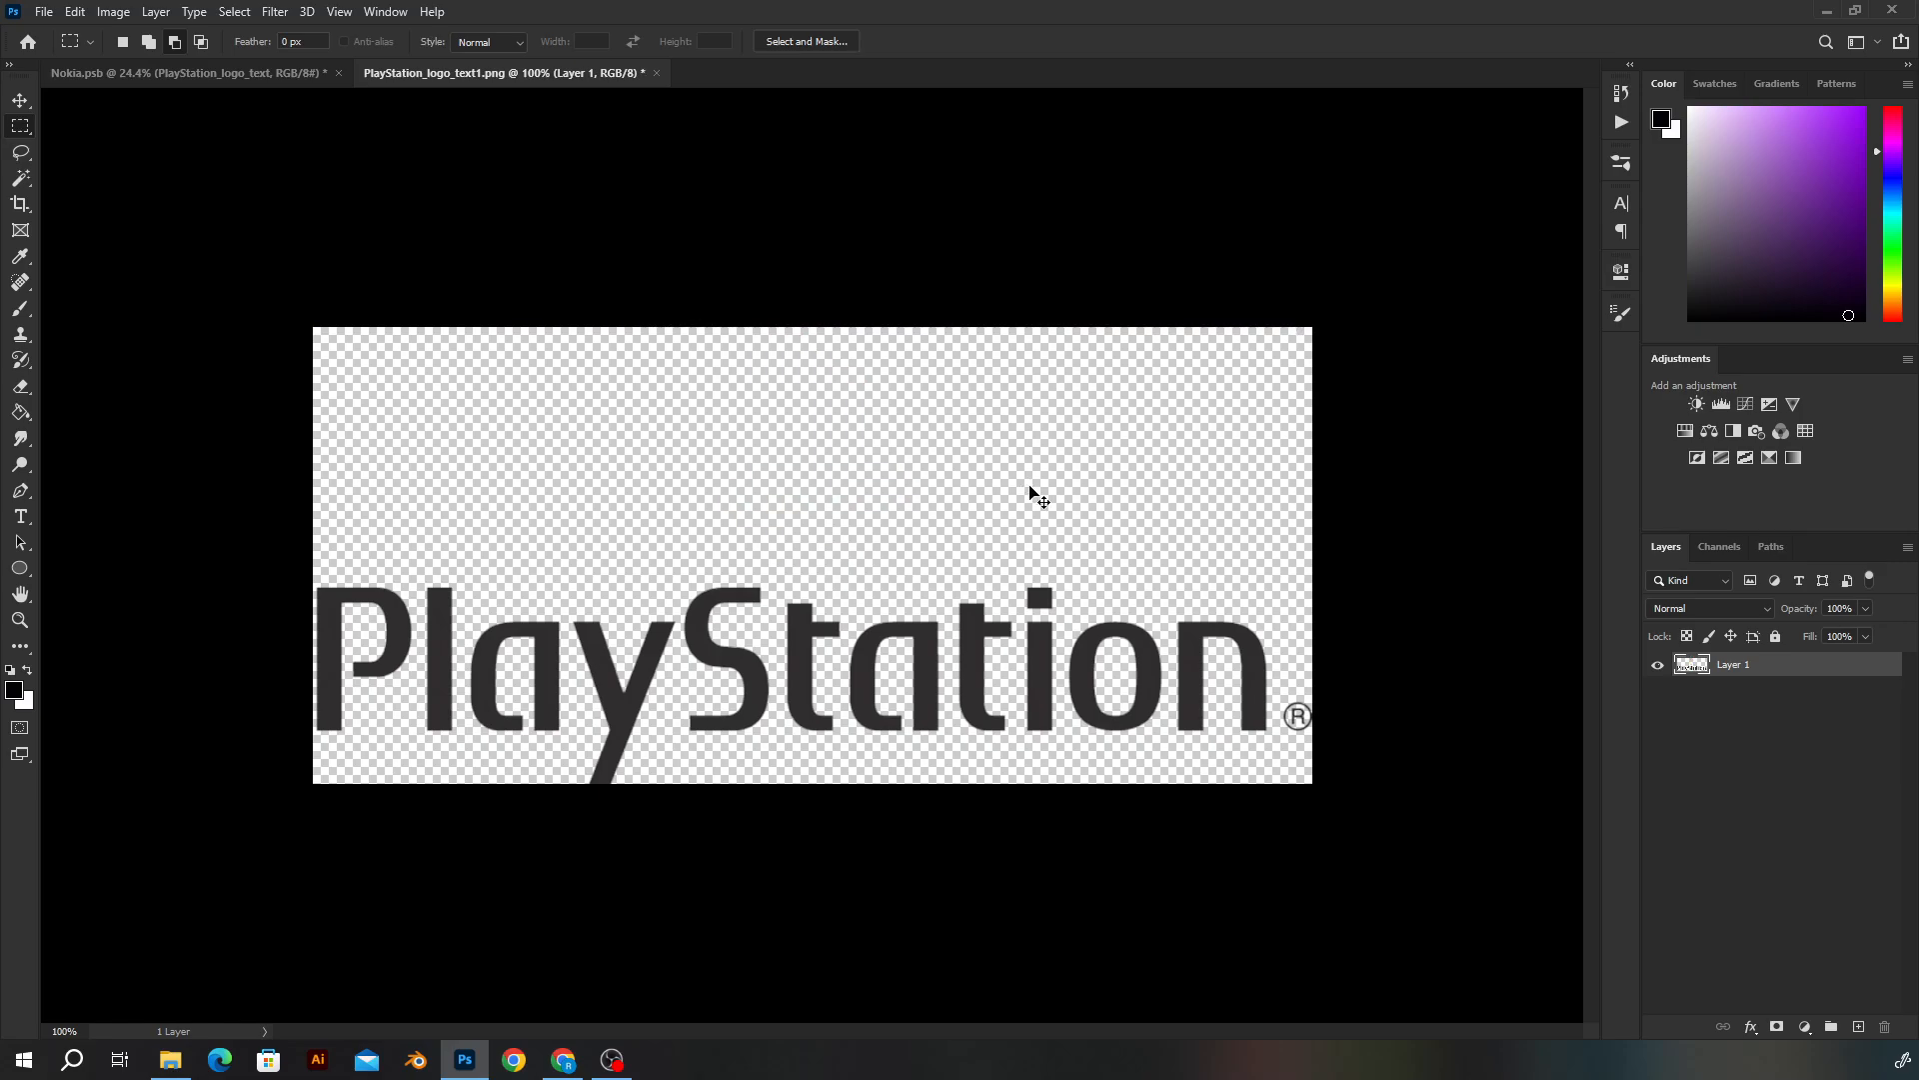
# Remove the ® mark beside the wordmark and crop off the empty area above the lettering
pyautogui.moveTo(1320, 690); pyautogui.dragTo(1281, 763)
pyautogui.keyDown('ctrl'); pyautogui.click(1691, 662); pyautogui.keyUp('ctrl')
pyautogui.press('c')
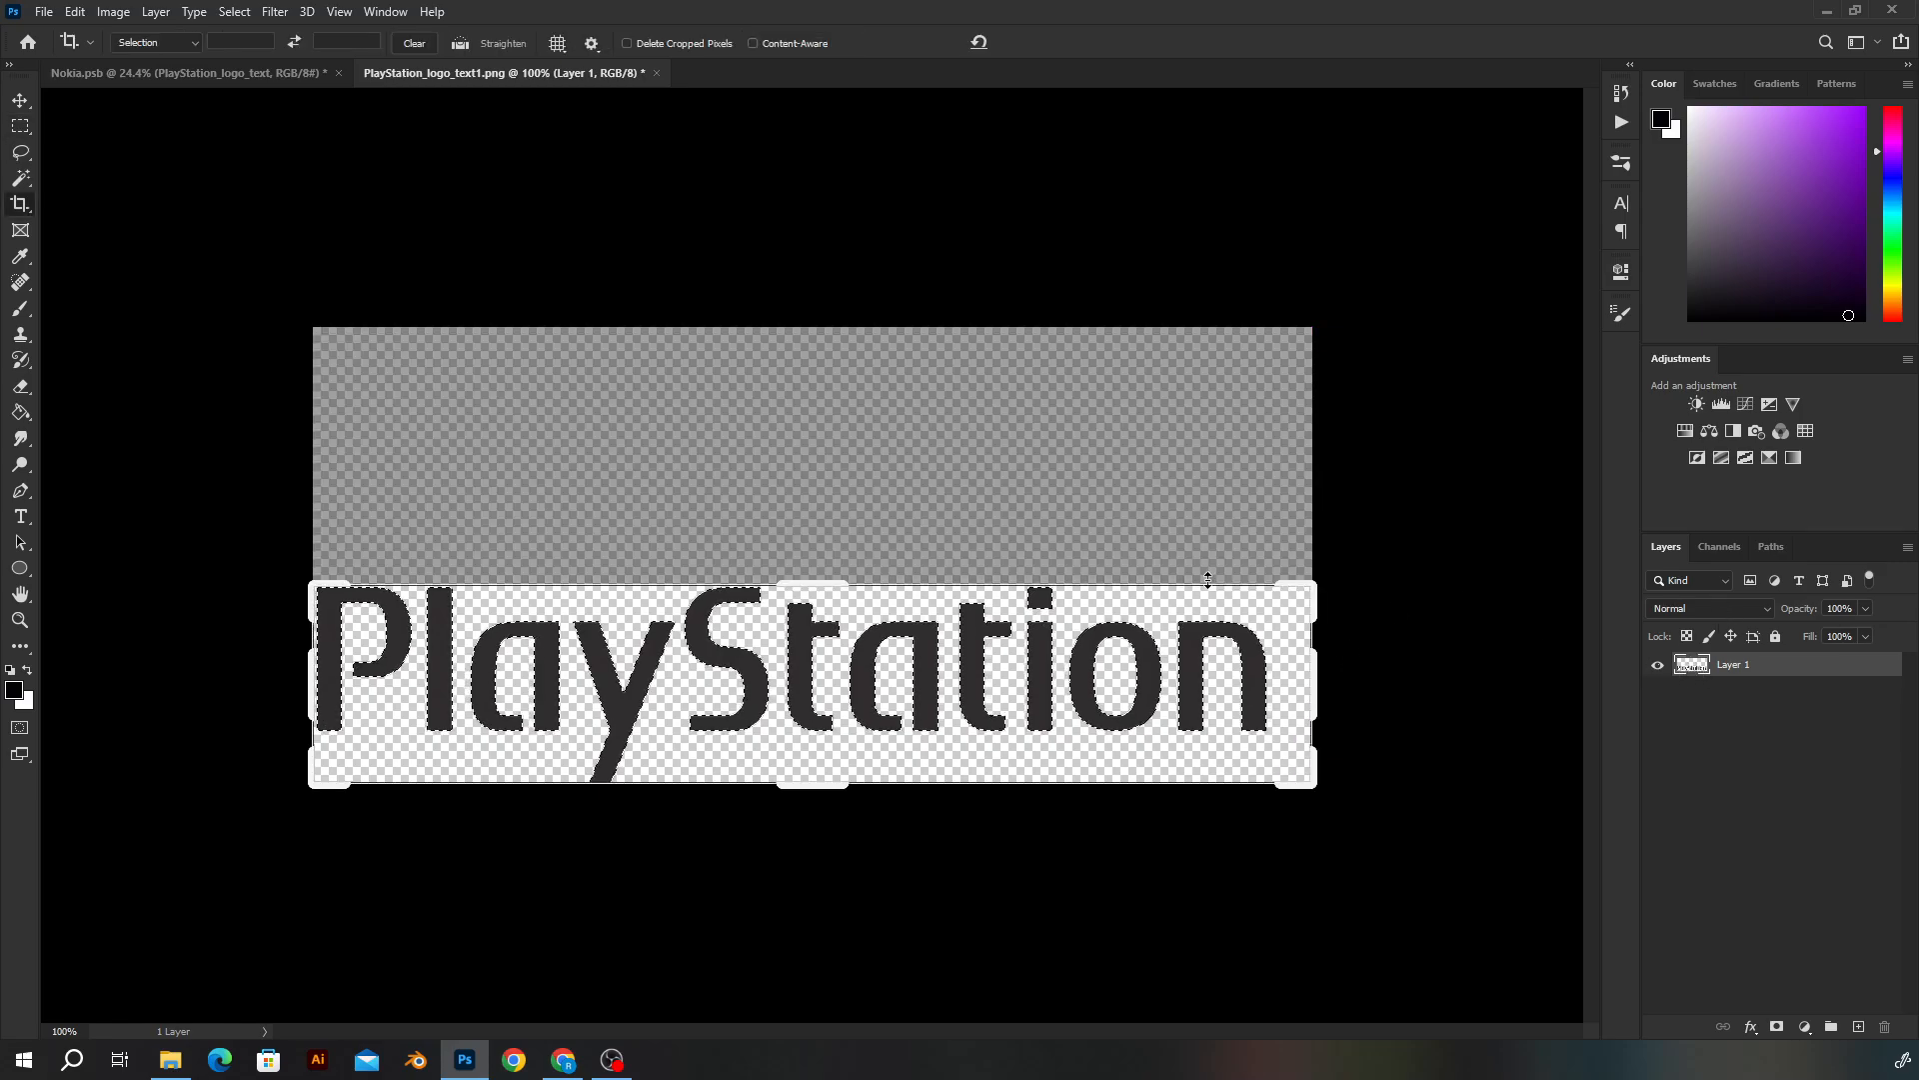
pyautogui.press('Return')
pyautogui.press('v')
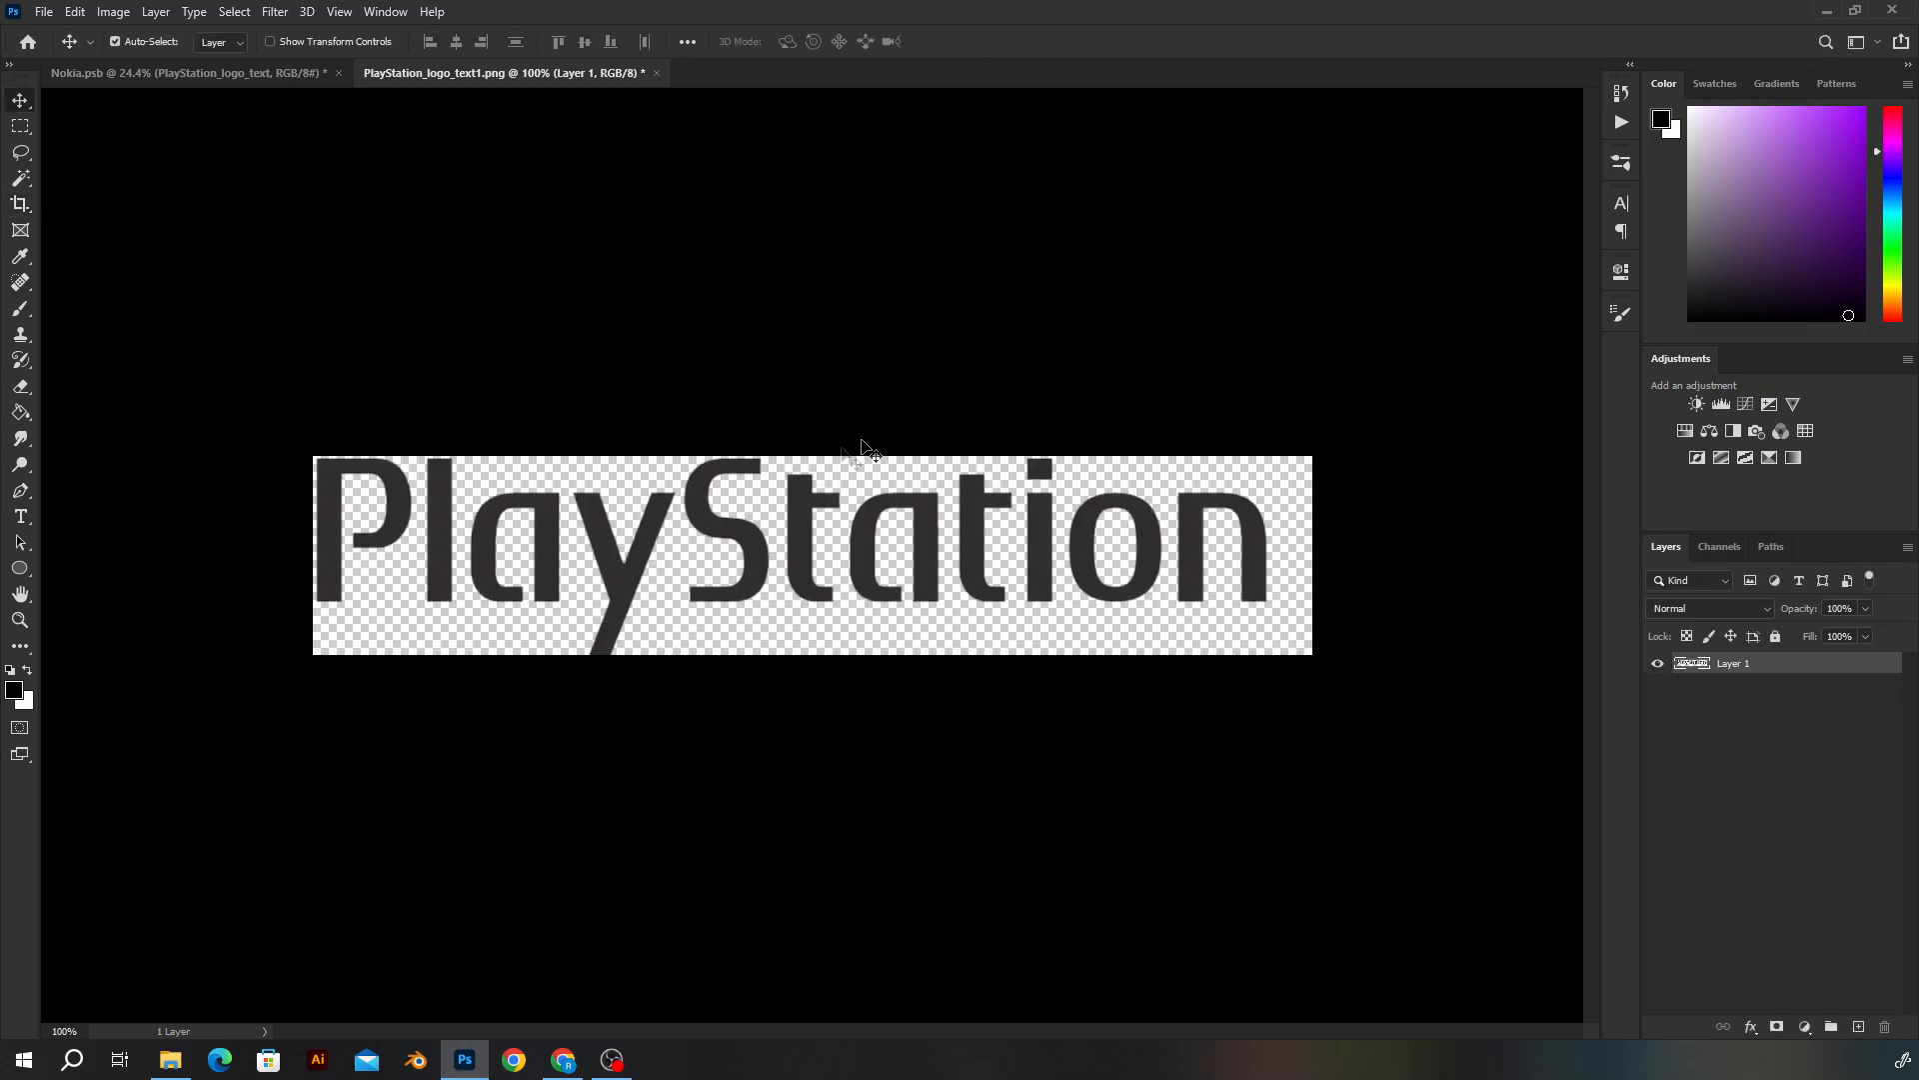
# Try to crop the canvas again around the selection of the remaining lettering
pyautogui.moveTo(1689, 663); pyautogui.dragTo(1692, 667)
pyautogui.keyDown('ctrl'); pyautogui.click(1693, 666); pyautogui.keyUp('ctrl')
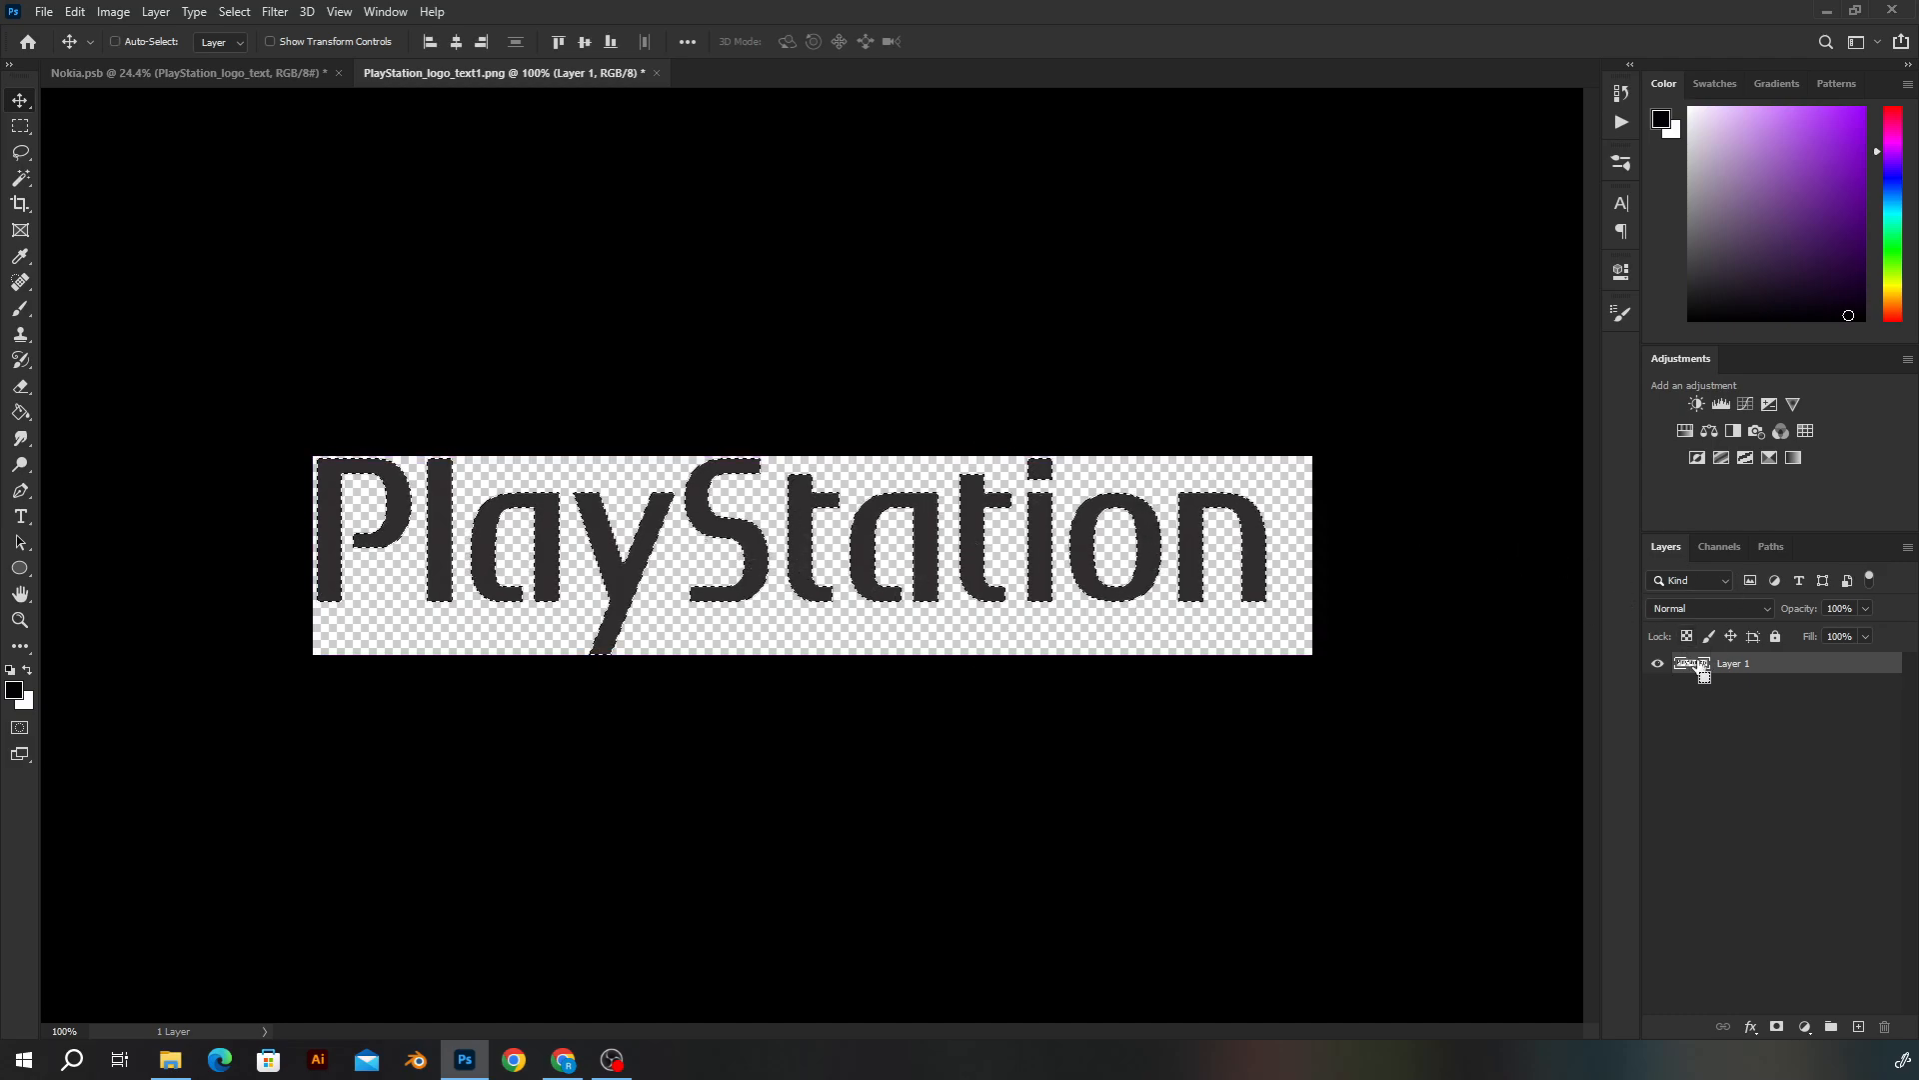
pyautogui.press('c')
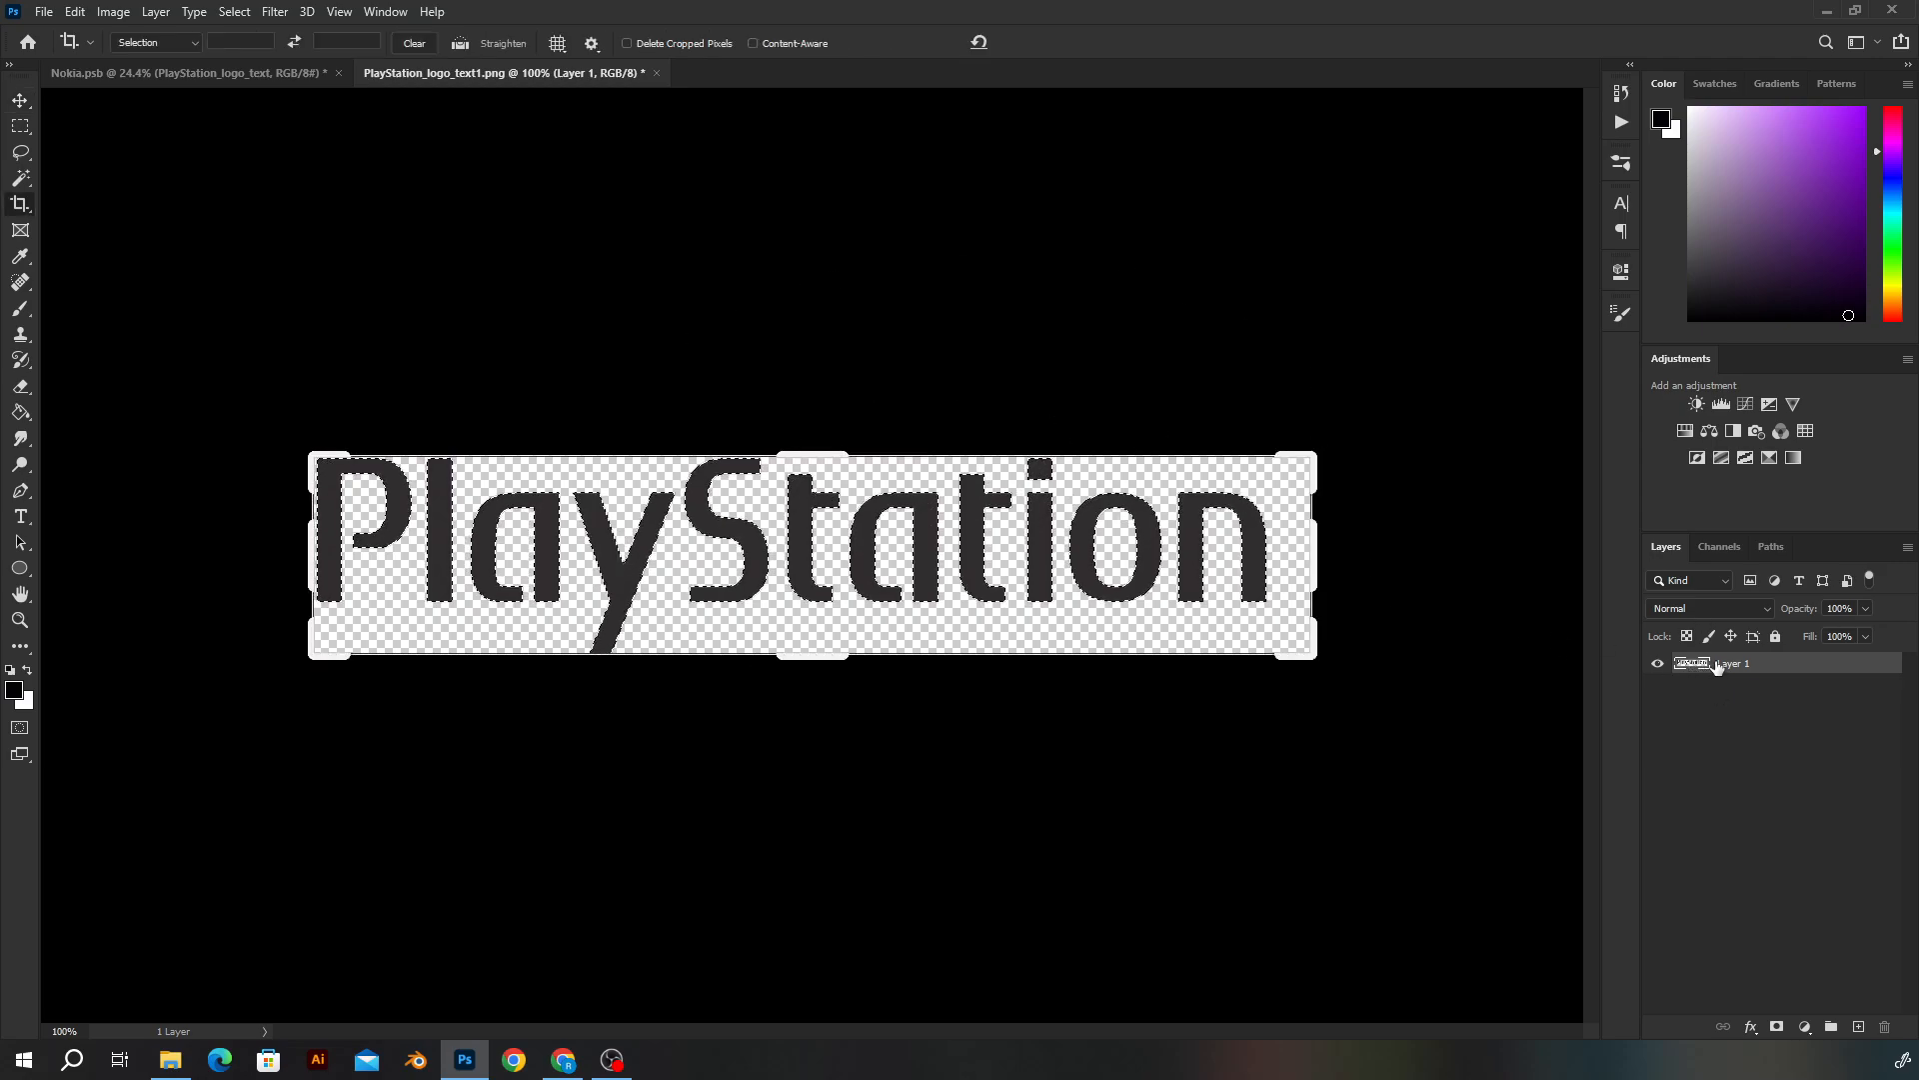
pyautogui.press('Return')
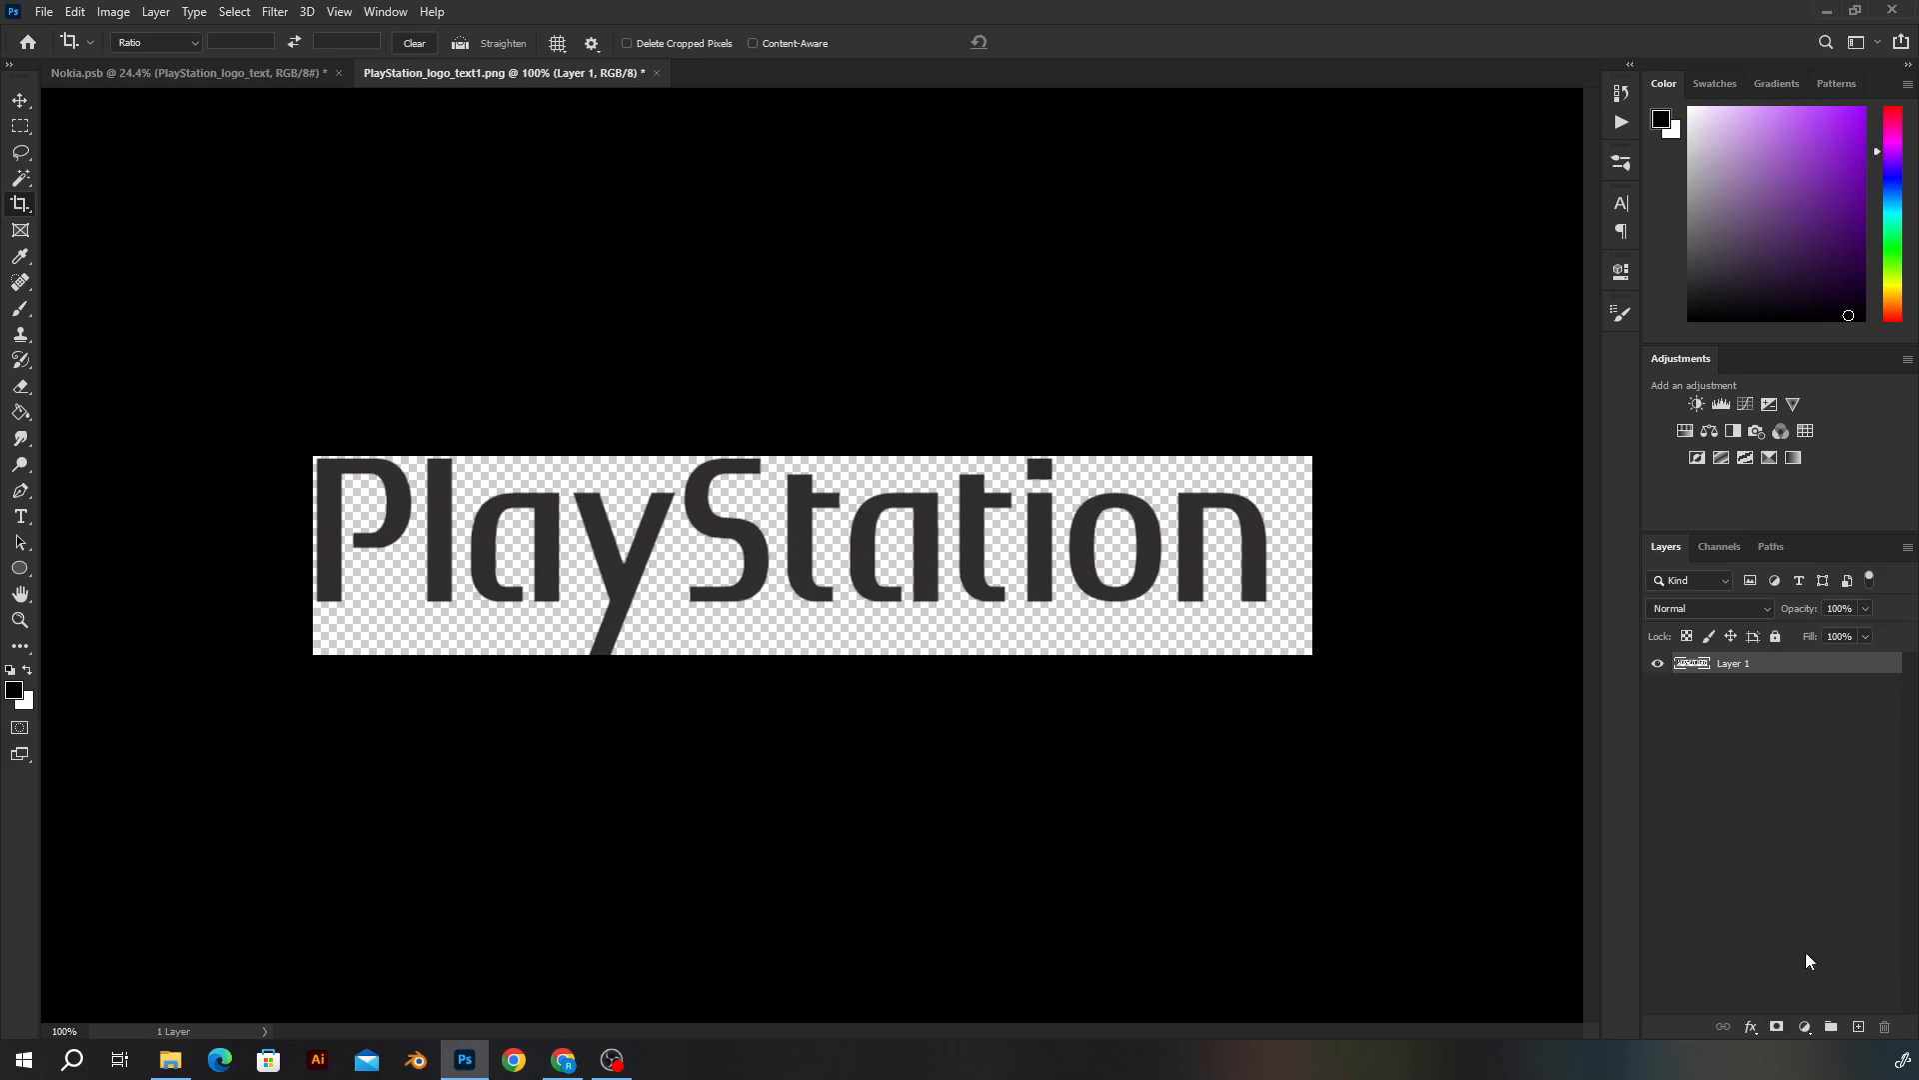
# Add an empty layer above the wordmark and clip it to the wordmark's Layer 1
pyautogui.click(1859, 1026)
pyautogui.keyDown('alt'); pyautogui.click(1741, 673); pyautogui.keyUp('alt')
pyautogui.click(1741, 688)
pyautogui.click(1806, 1027)
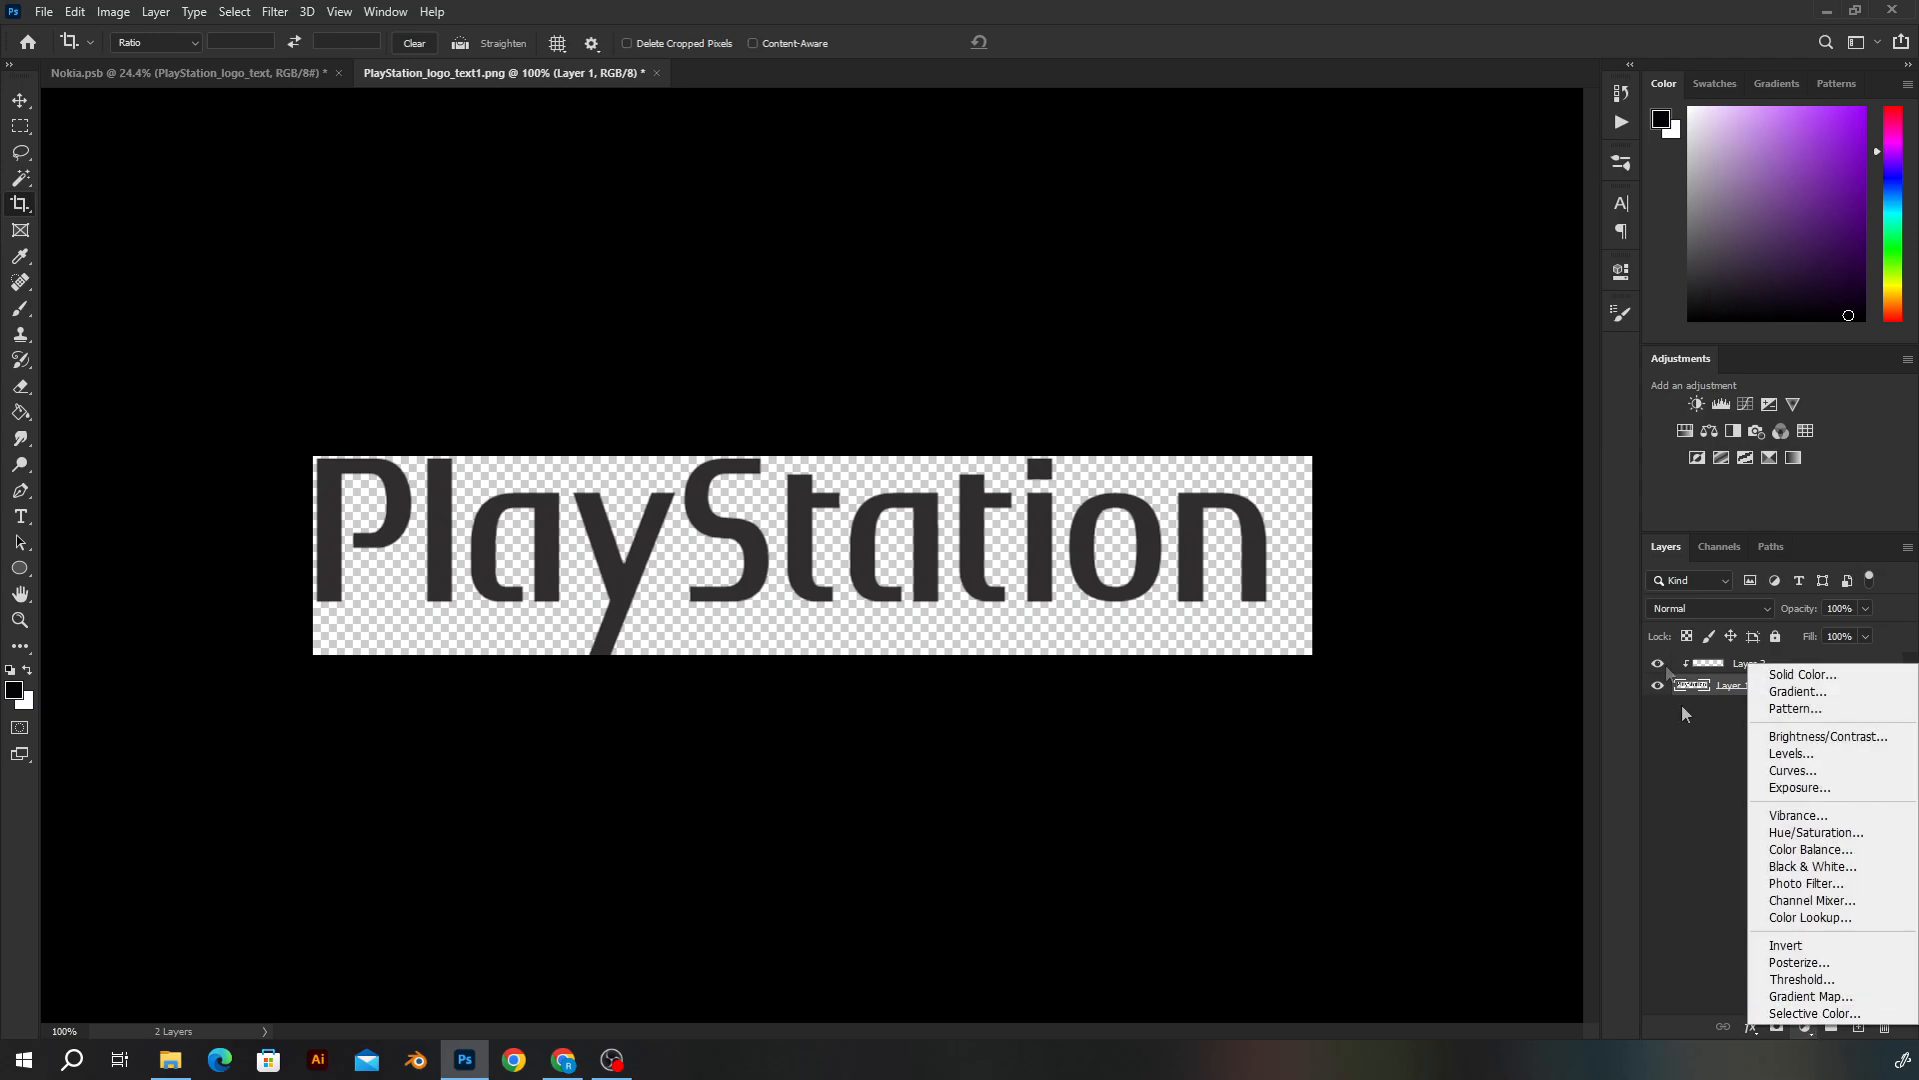
pyautogui.click(1710, 689)
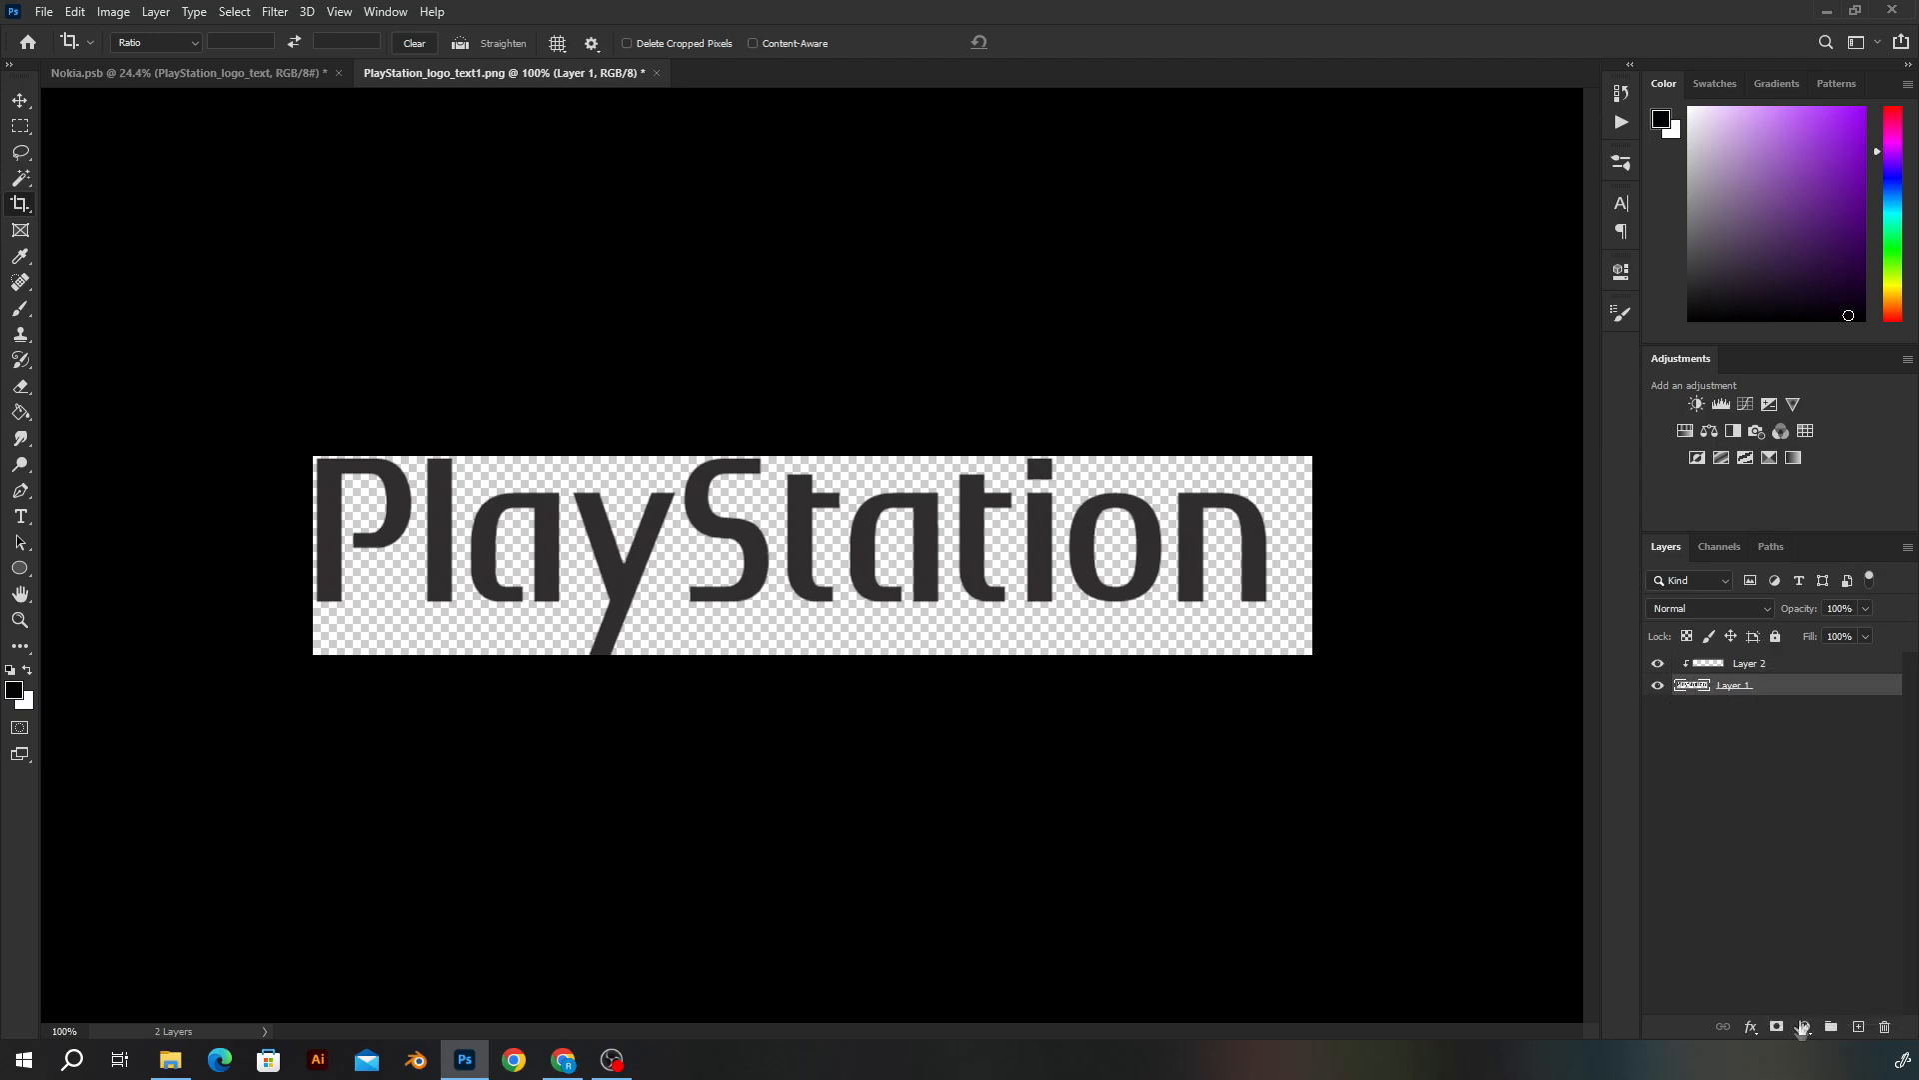
# Add a clipped Solid Color fill directly above Layer 1, using the dark grey sampled from the lettering
pyautogui.click(1802, 1025)
pyautogui.click(1788, 680)
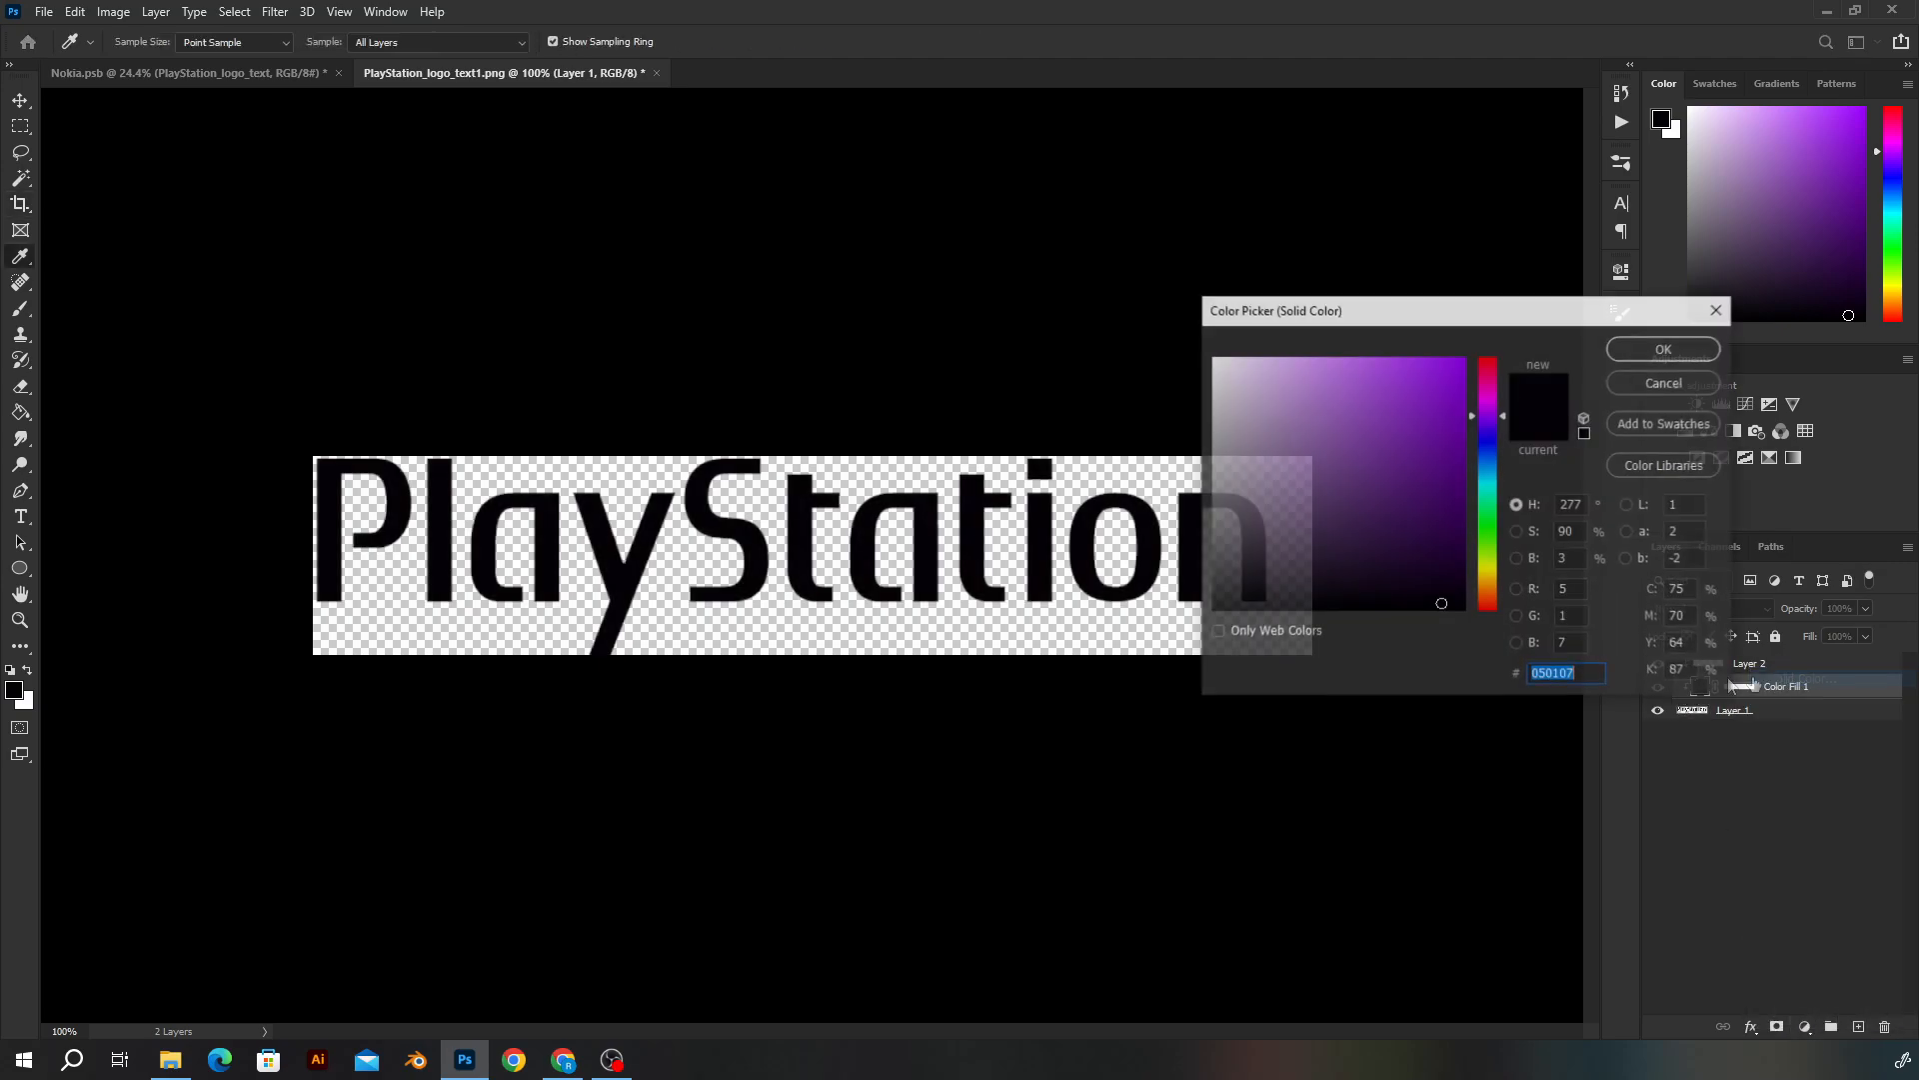
pyautogui.click(1632, 352)
pyautogui.click(1658, 688)
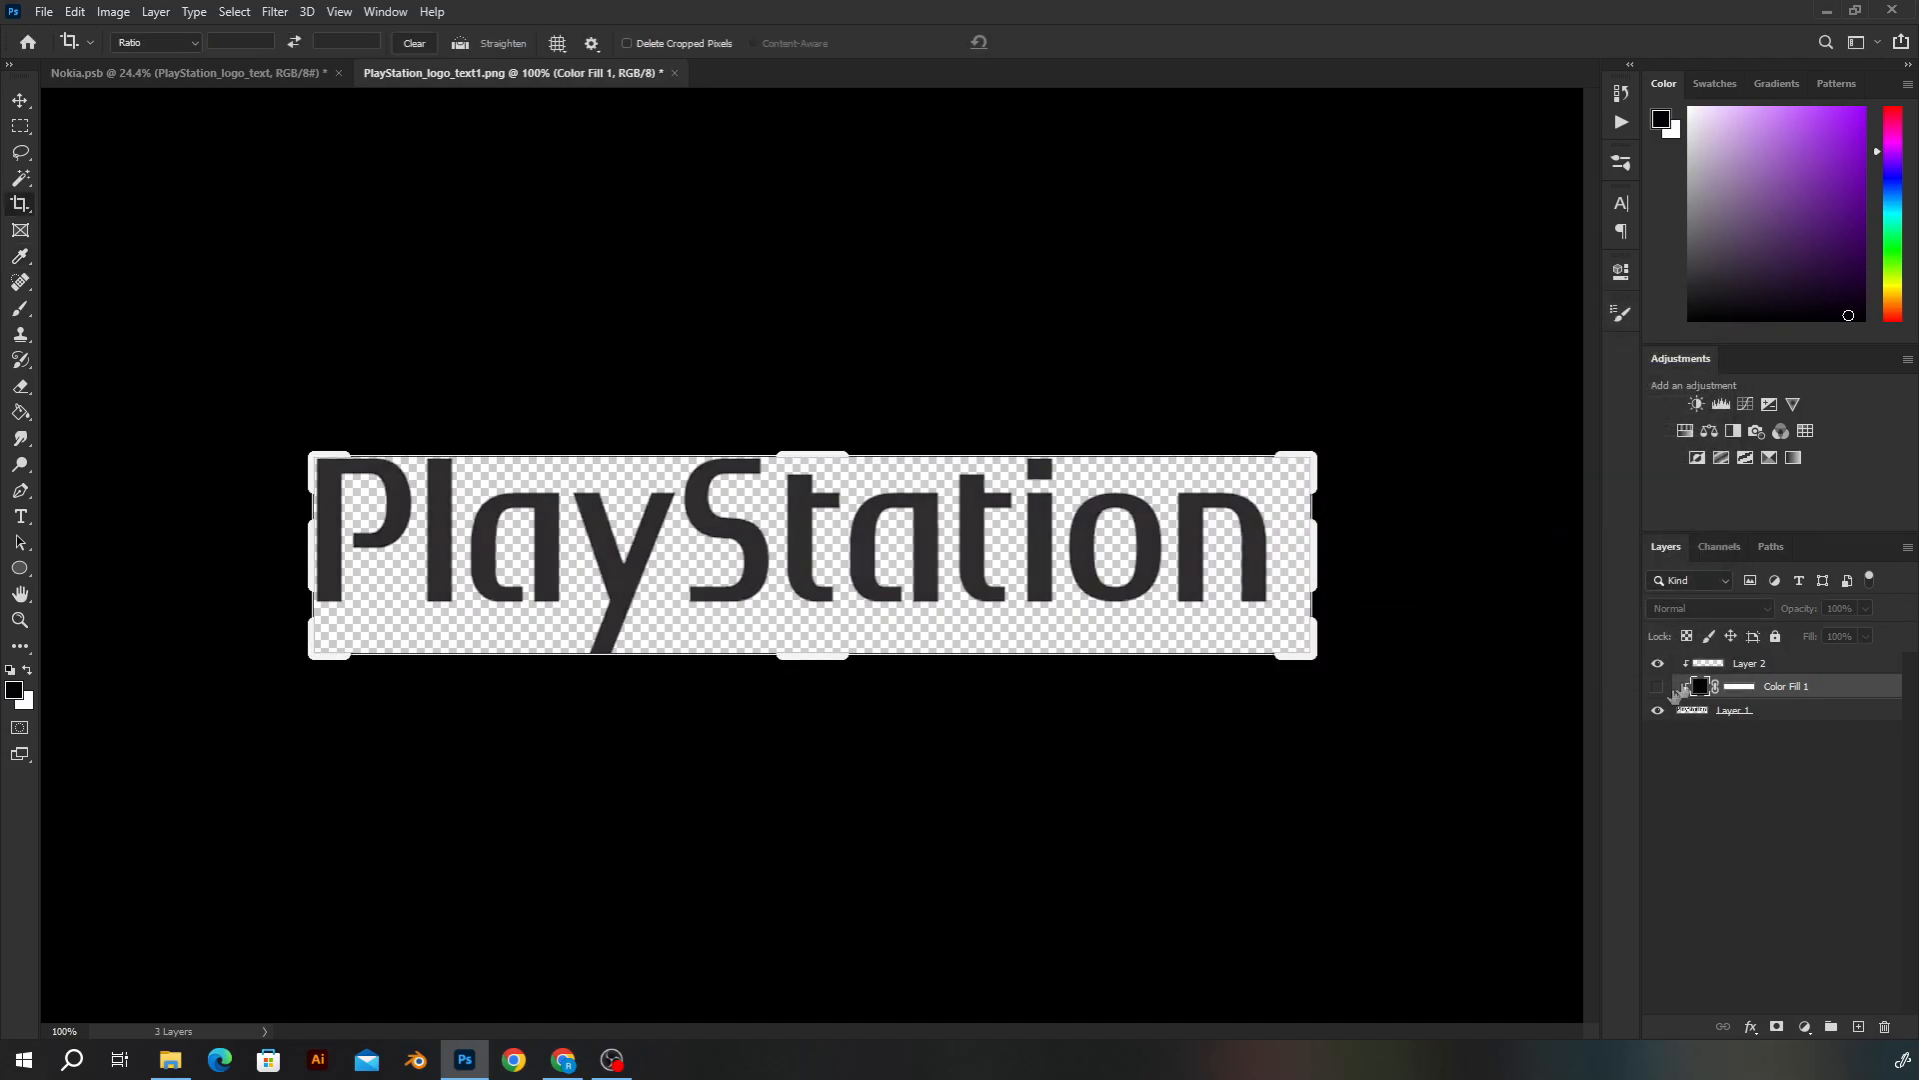
pyautogui.doubleClick(1699, 686)
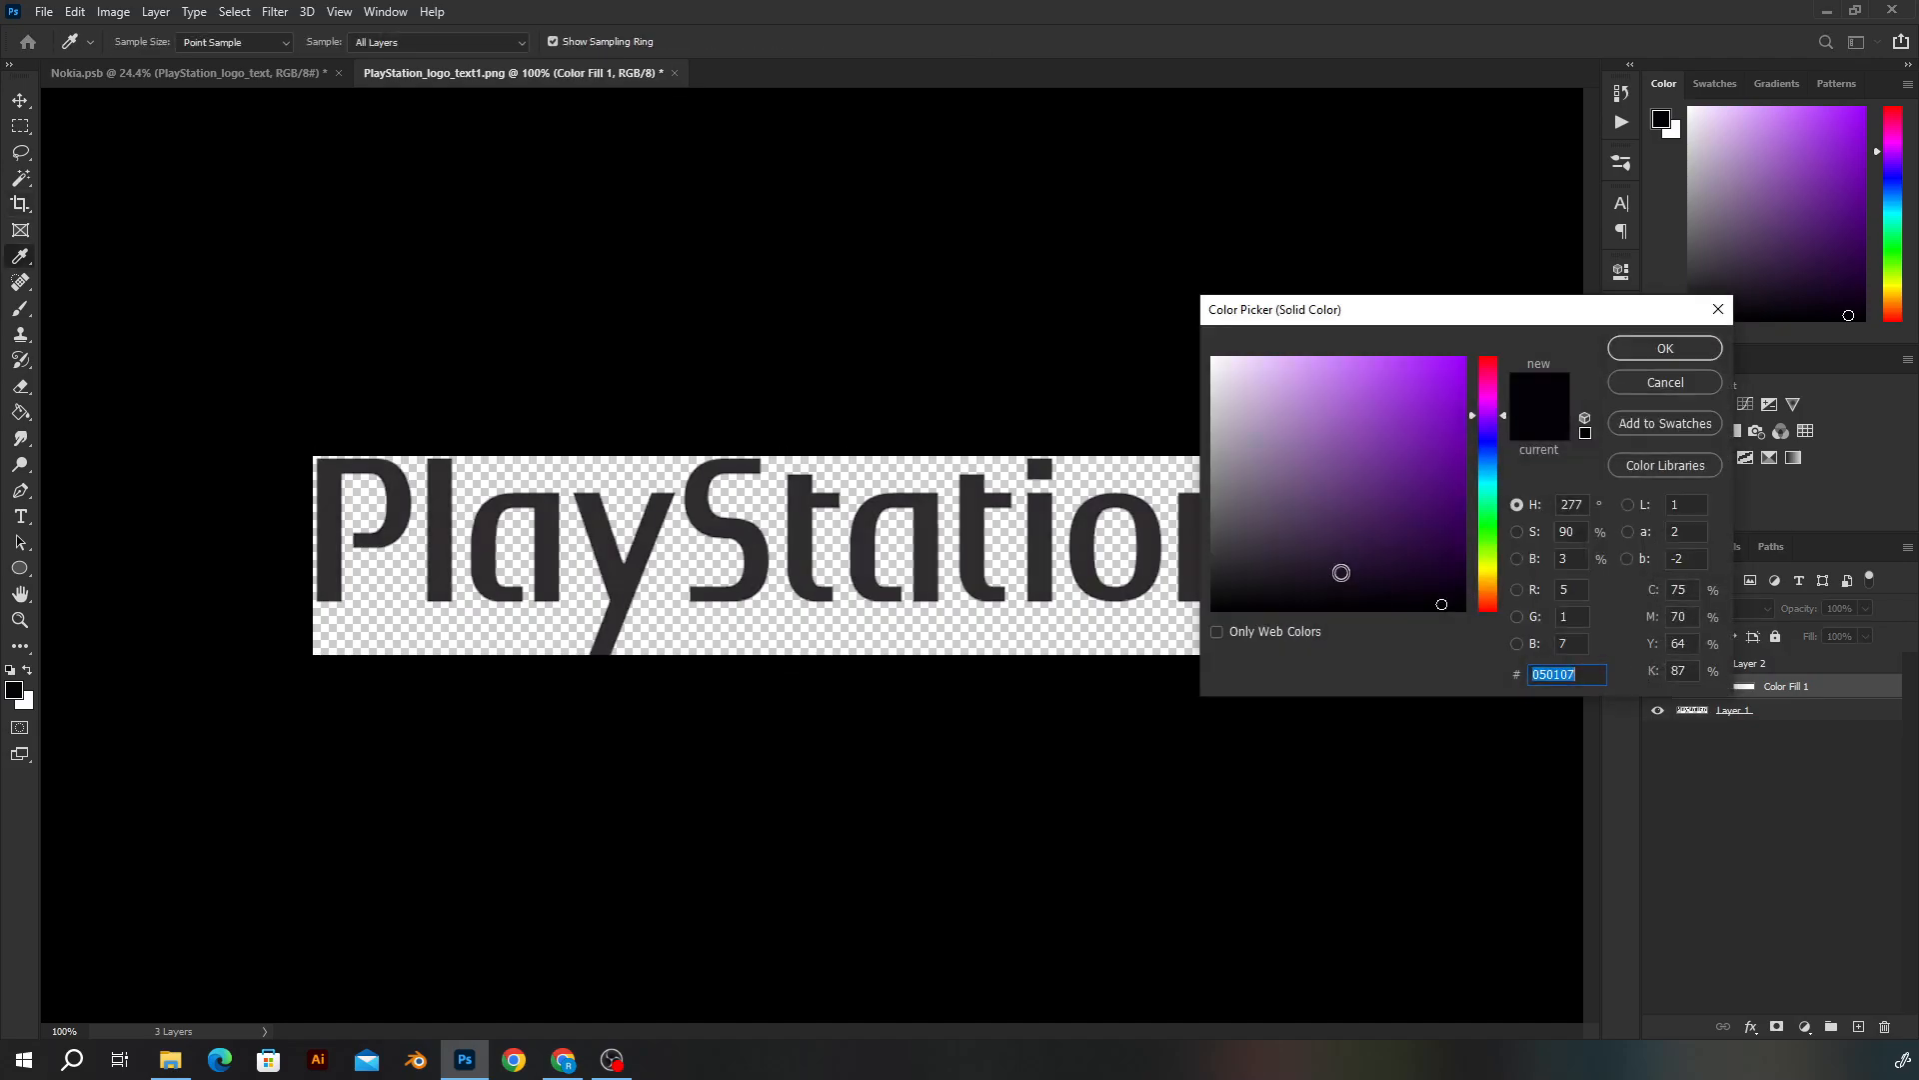
pyautogui.click(1146, 553)
pyautogui.click(1628, 353)
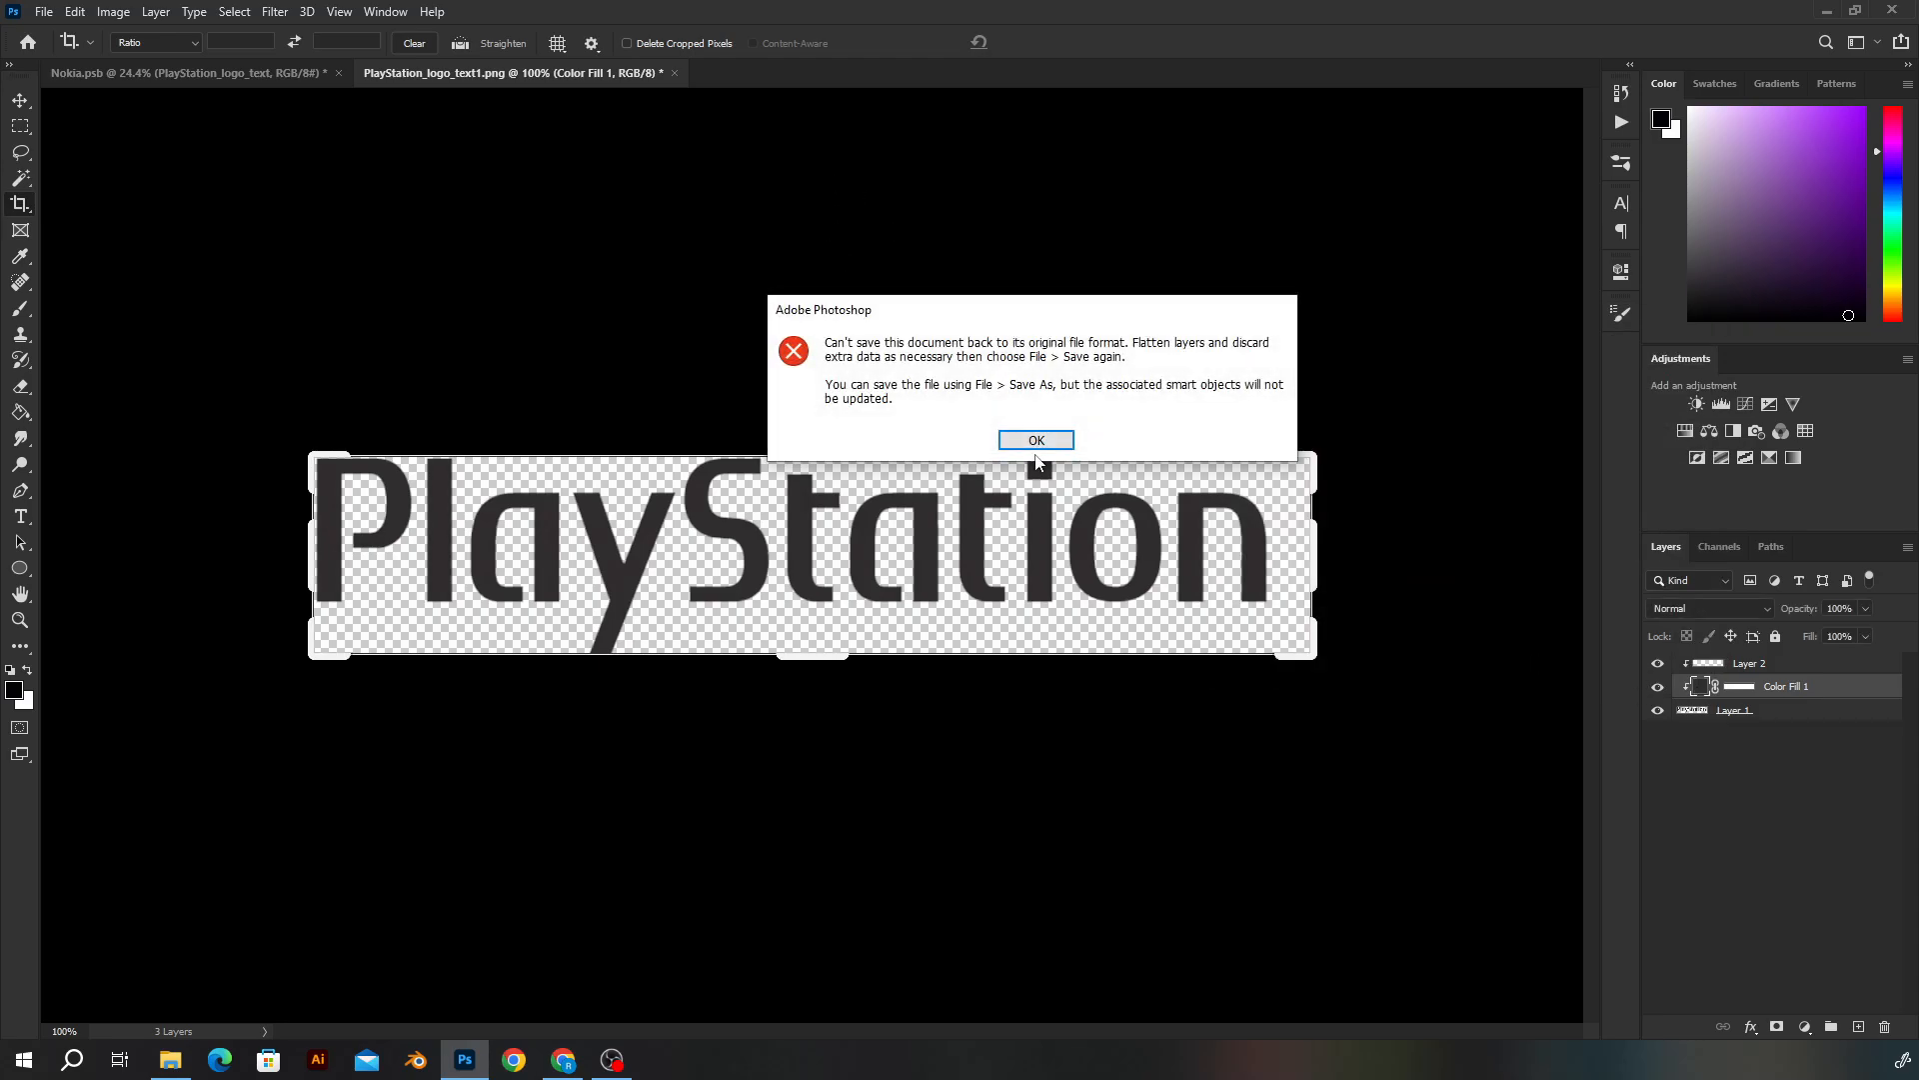
# Try to save the layered wordmark file, and inspect the wordmark on the phone's screen in Nokia.psb
pyautogui.click(1037, 440)
pyautogui.click(290, 73)
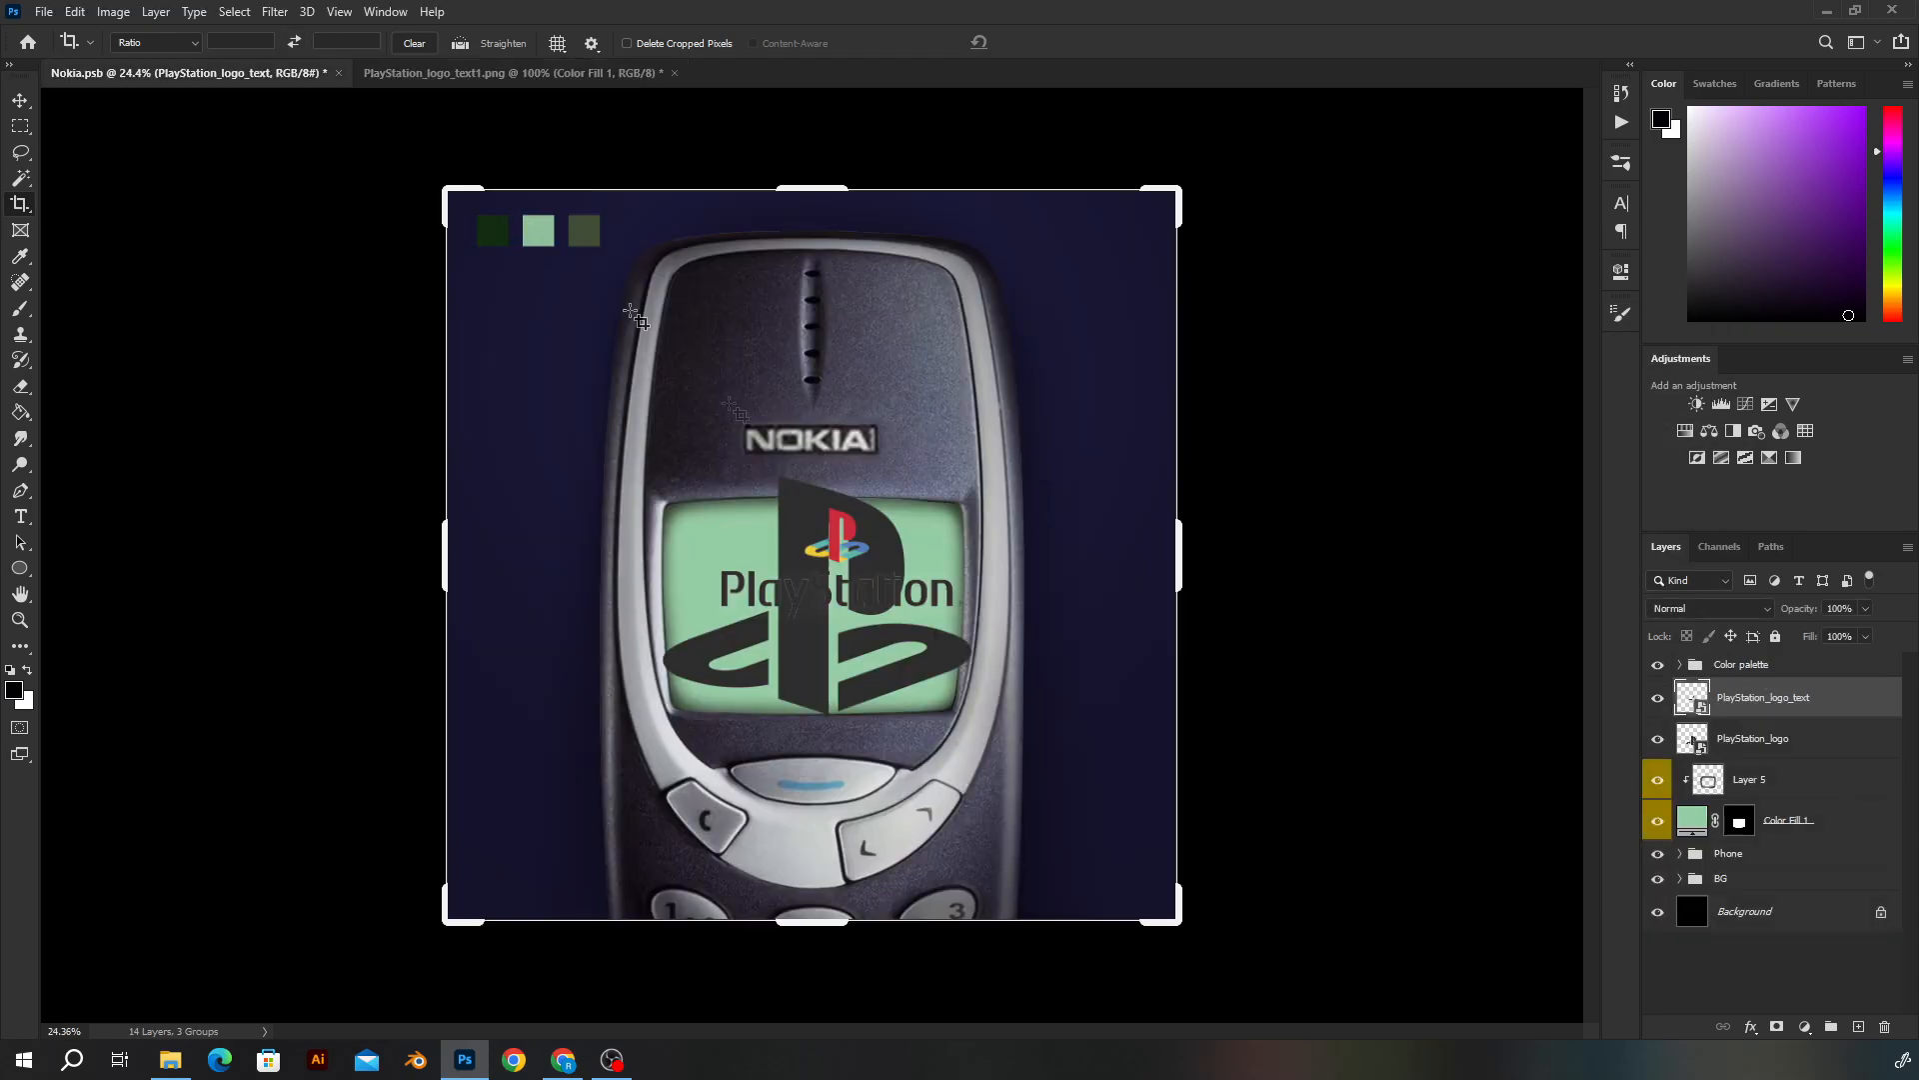
pyautogui.scroll(5, 939, 633)
pyautogui.press('v')
pyautogui.scroll(4, 915, 614)
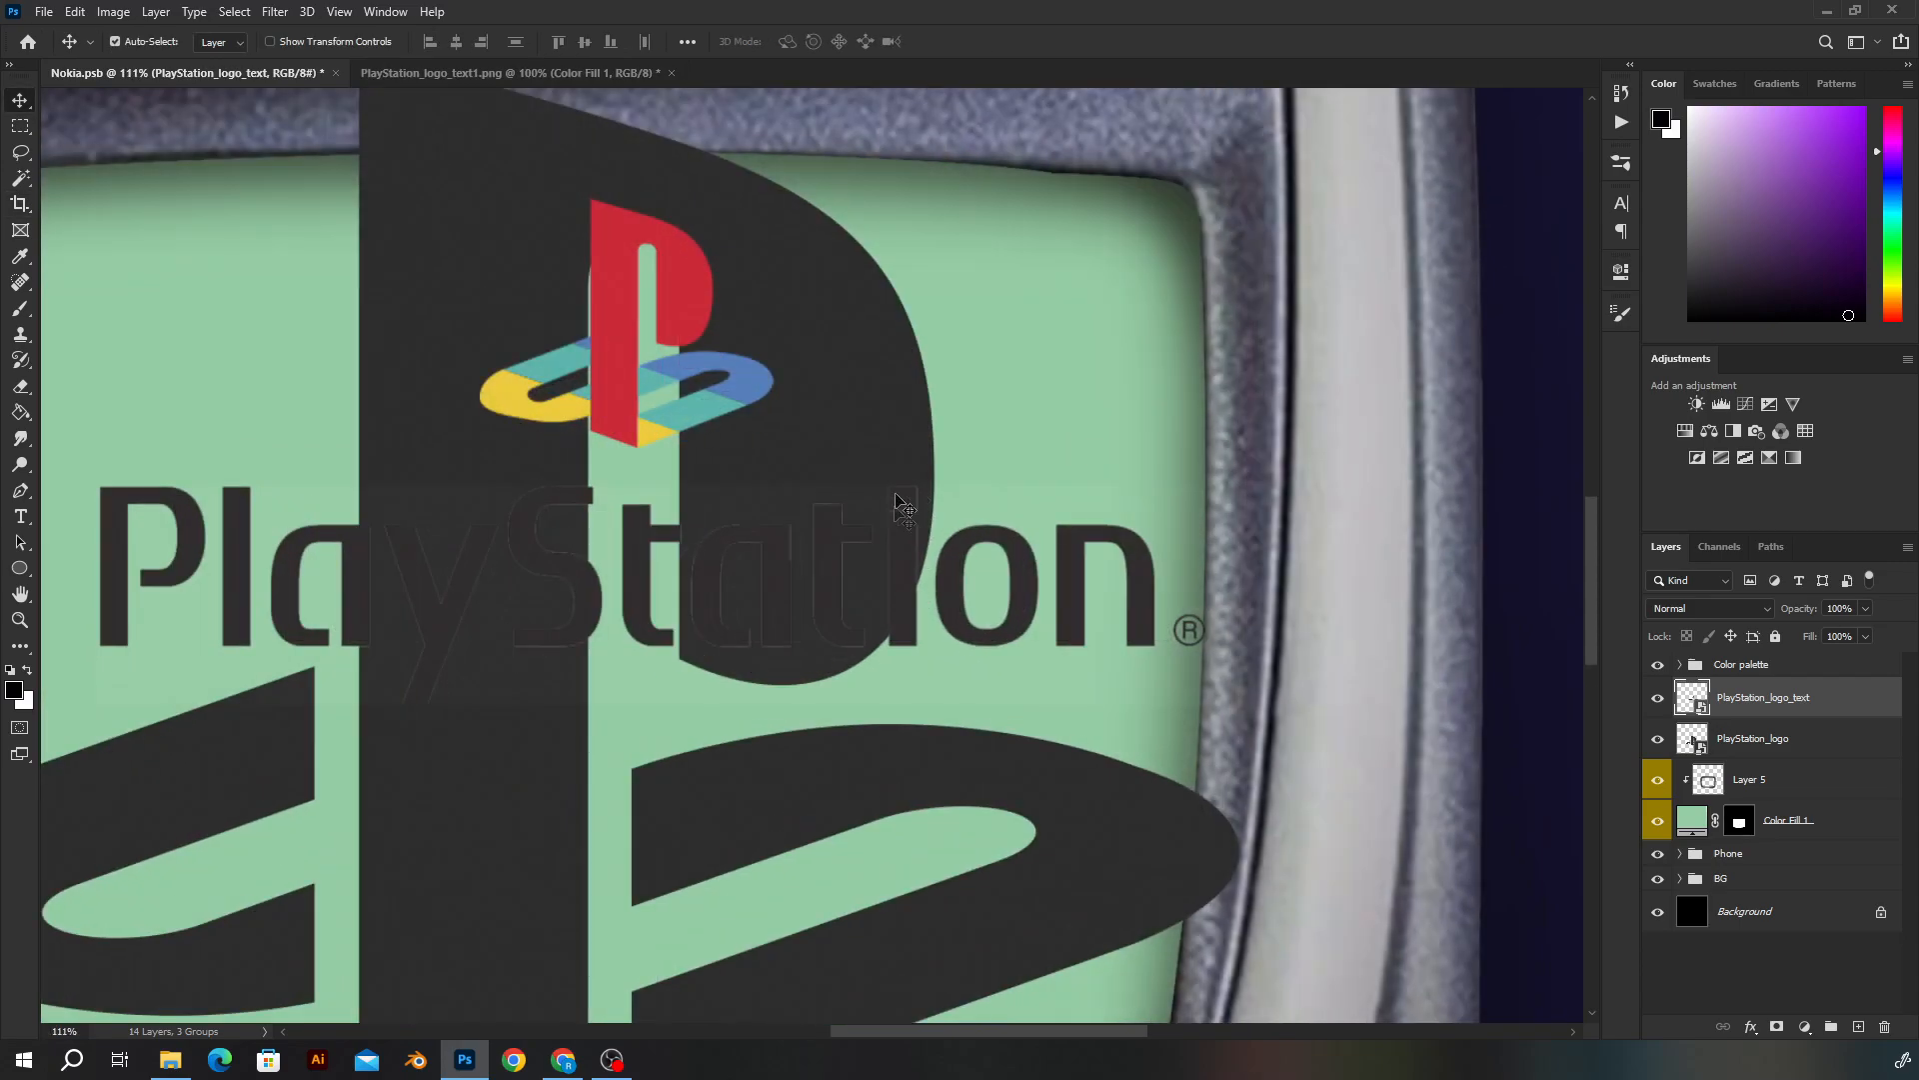
pyautogui.scroll(-7, 877, 510)
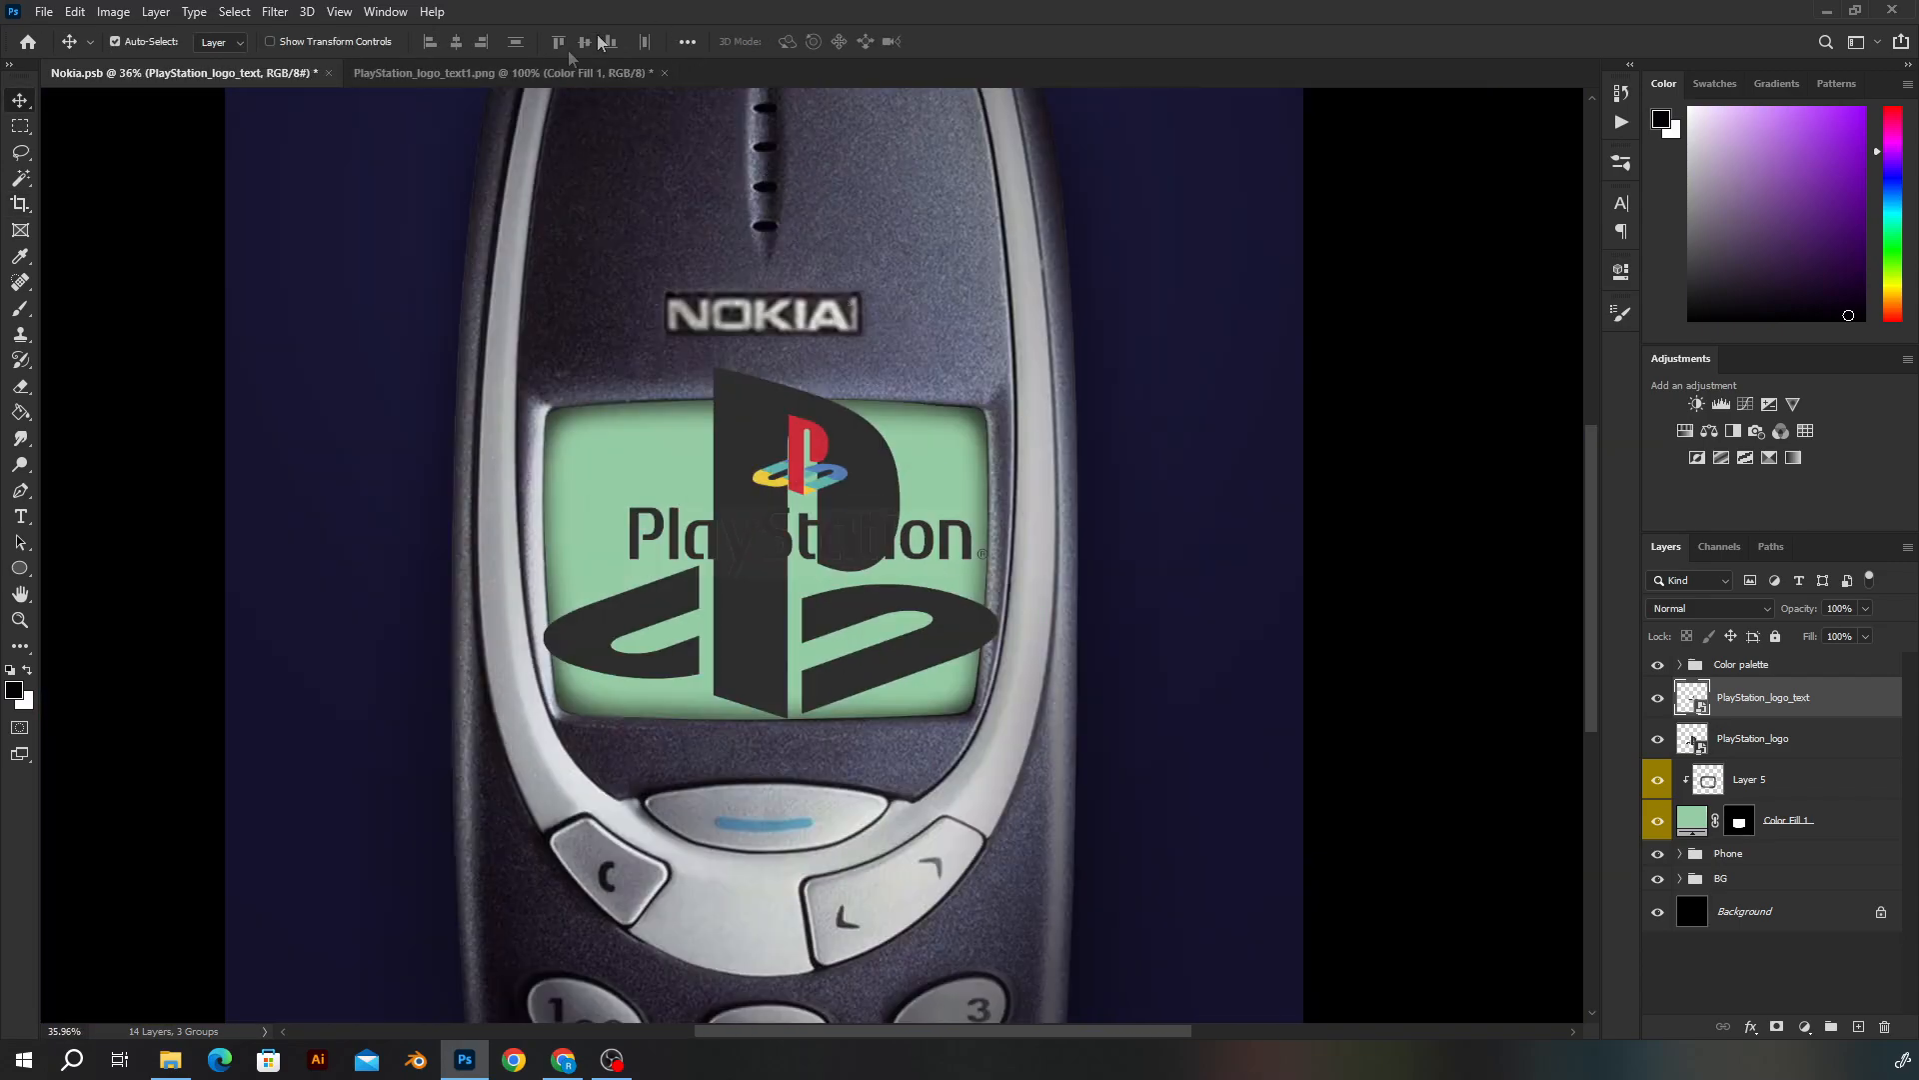
# Merge all layers of the wordmark file into one, and save and close it to update Nokia.psb
pyautogui.hotkey('ctrl', 'Tab')
pyautogui.click(1744, 668)
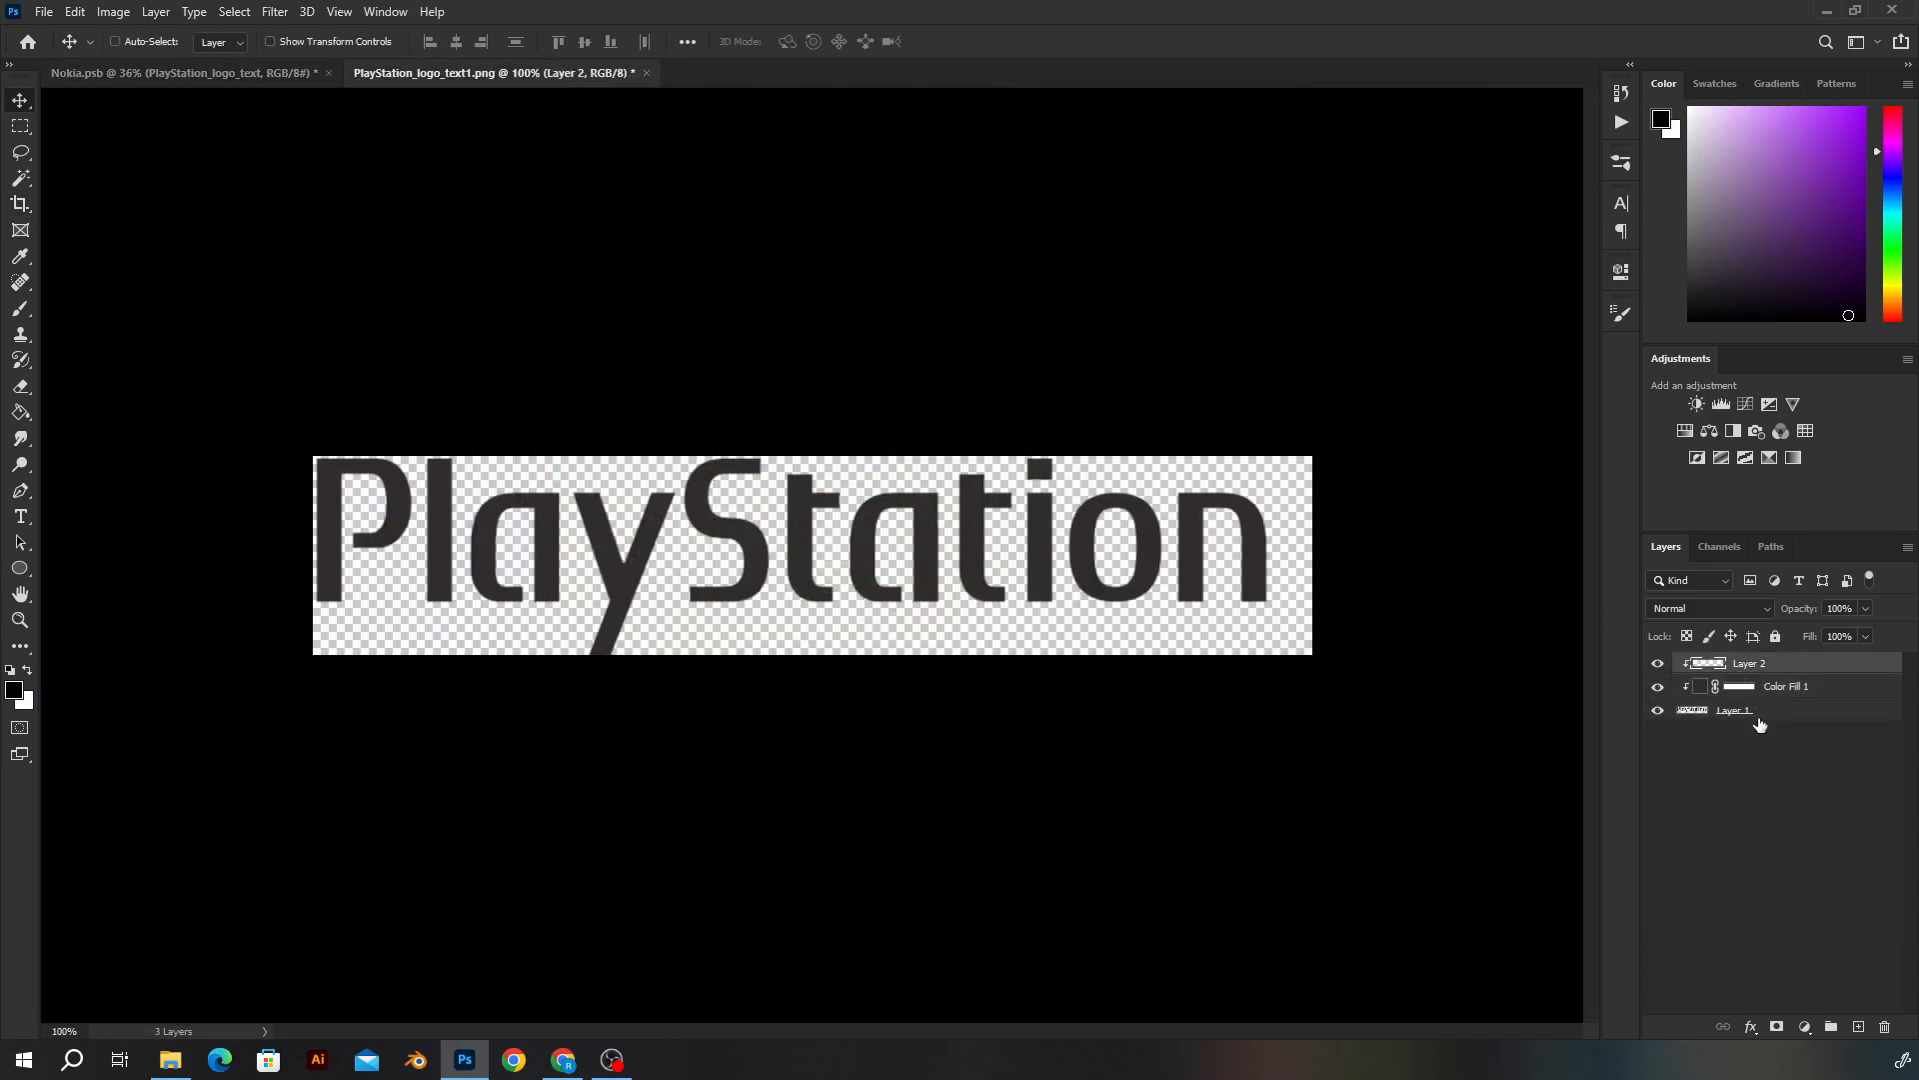
pyautogui.hotkey('ctrl', 'alt', 'a')
pyautogui.hotkey('ctrl', 'e')
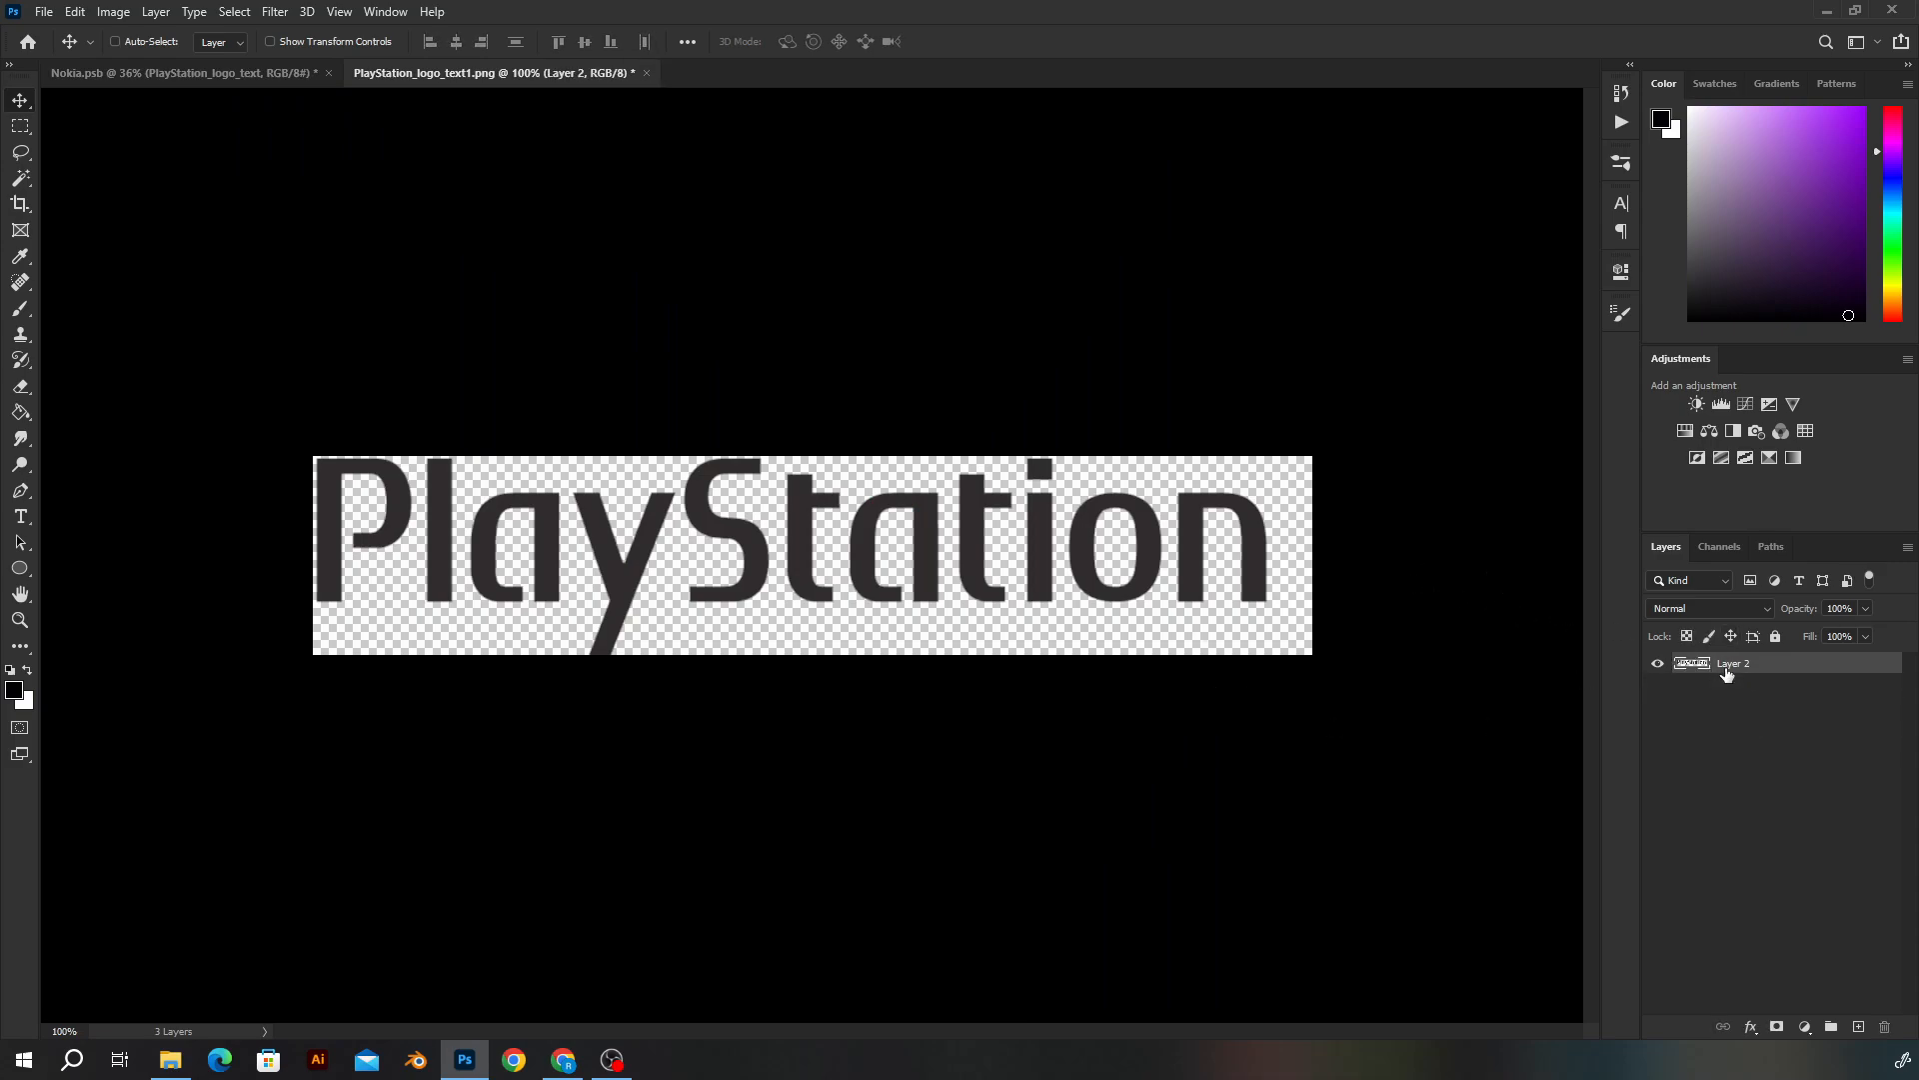
pyautogui.hotkey('ctrl', 's')
pyautogui.click(638, 72)
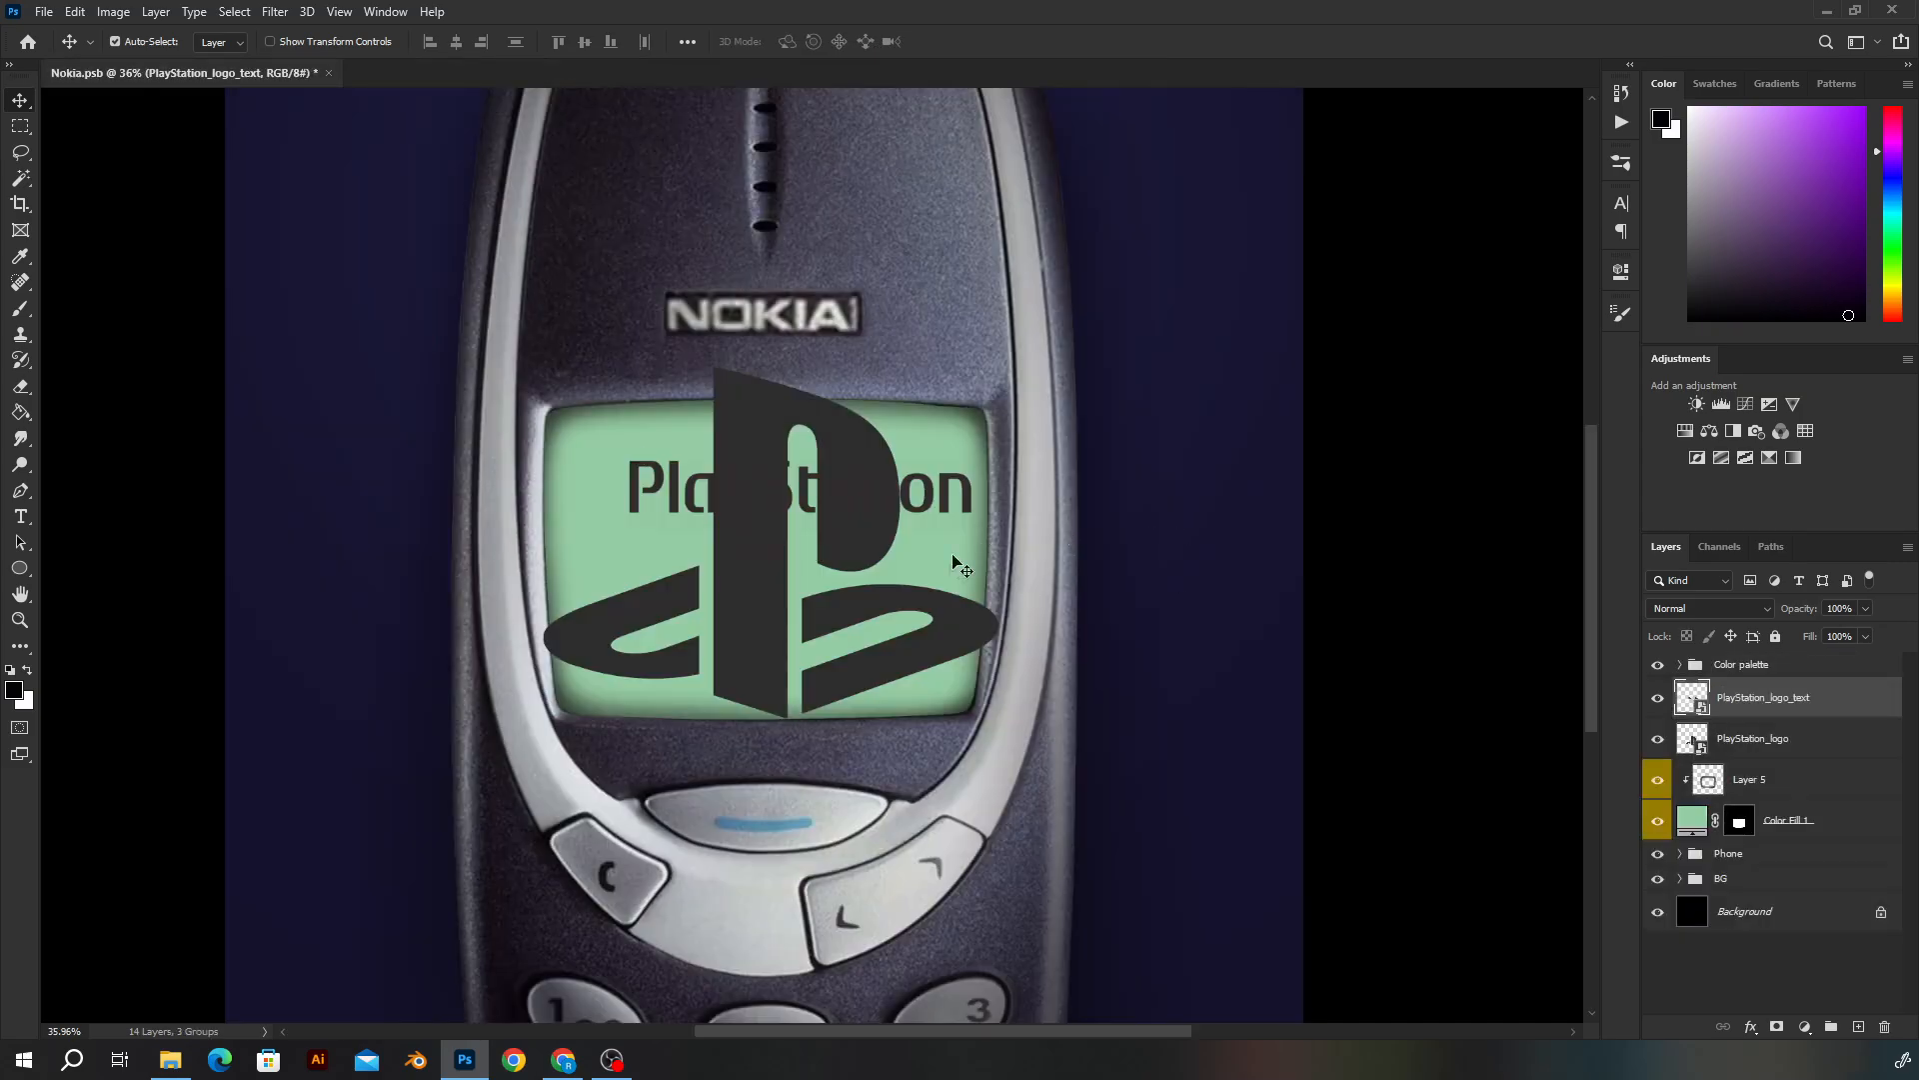
# Scale the PlayStation_logo layer down to 57.5% and place it in the upper part of the phone's green screen
pyautogui.scroll(2, 963, 499)
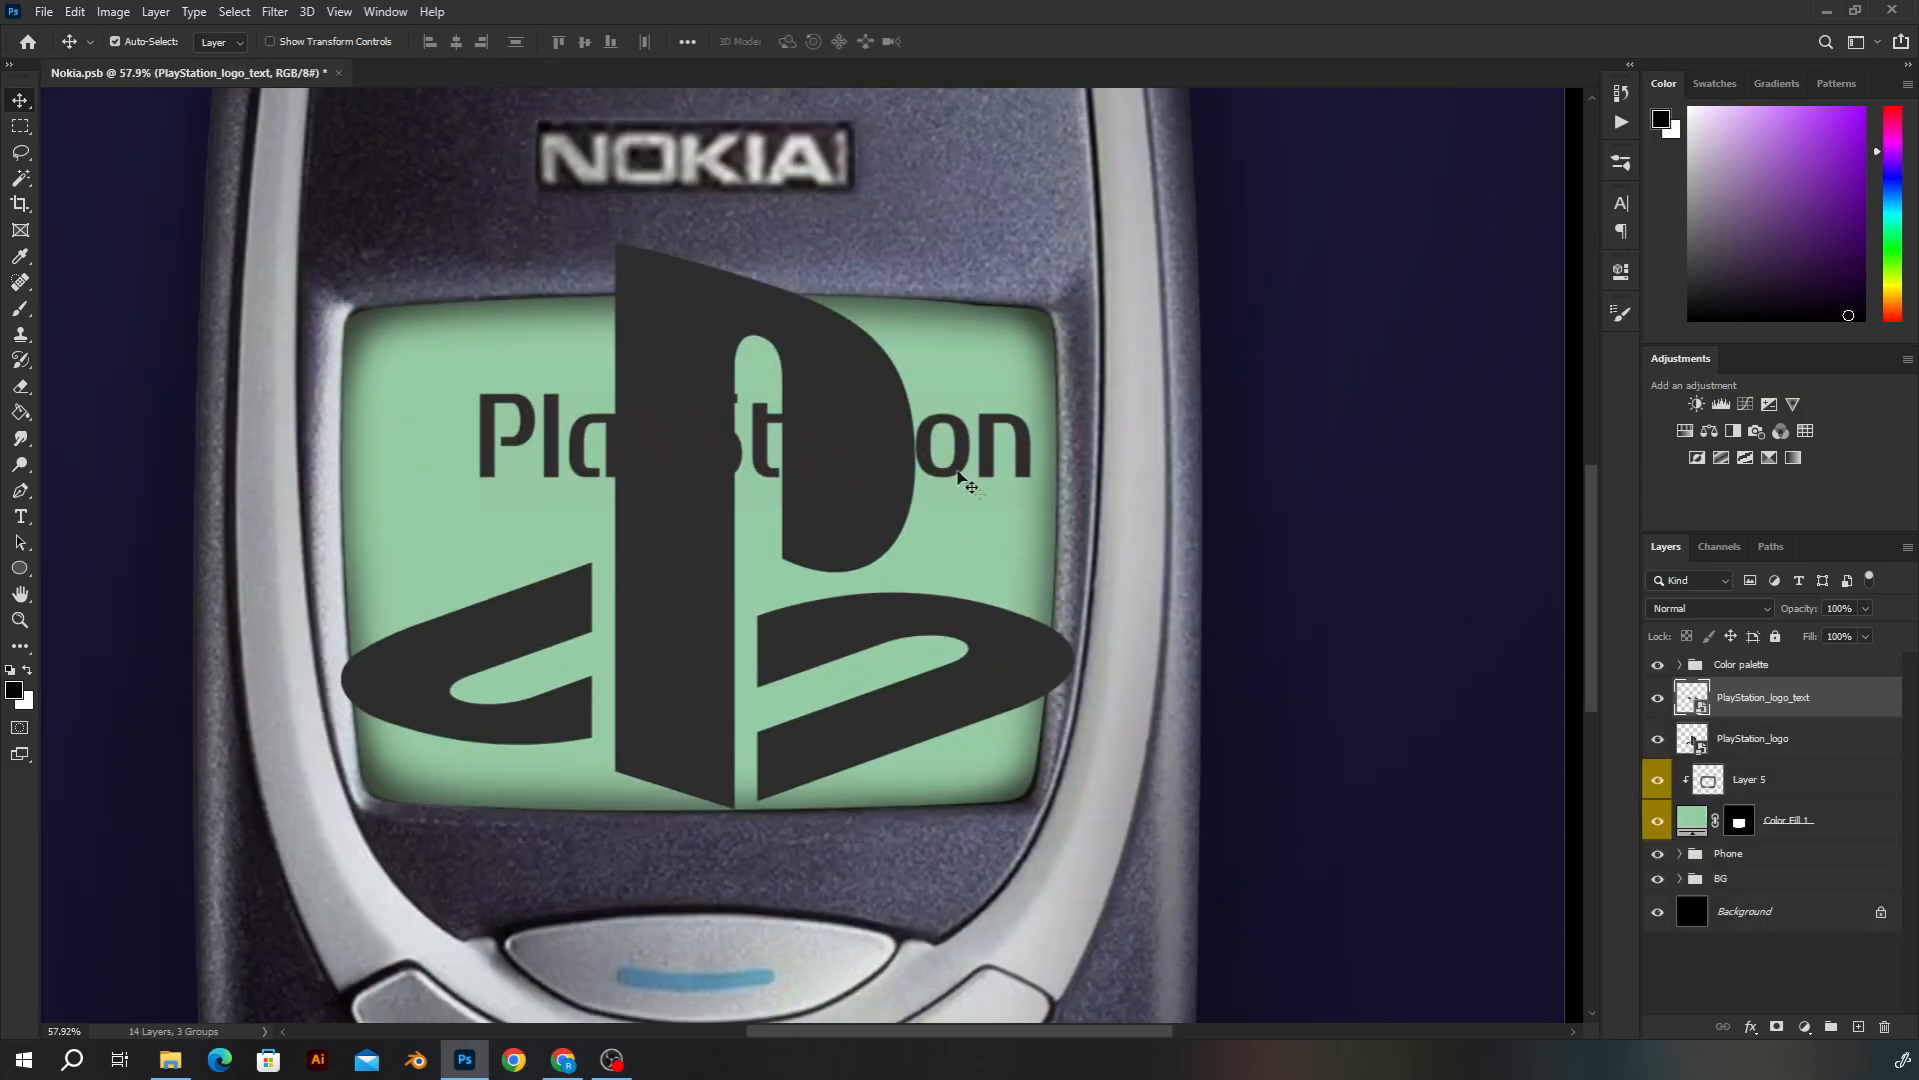
pyautogui.click(1776, 737)
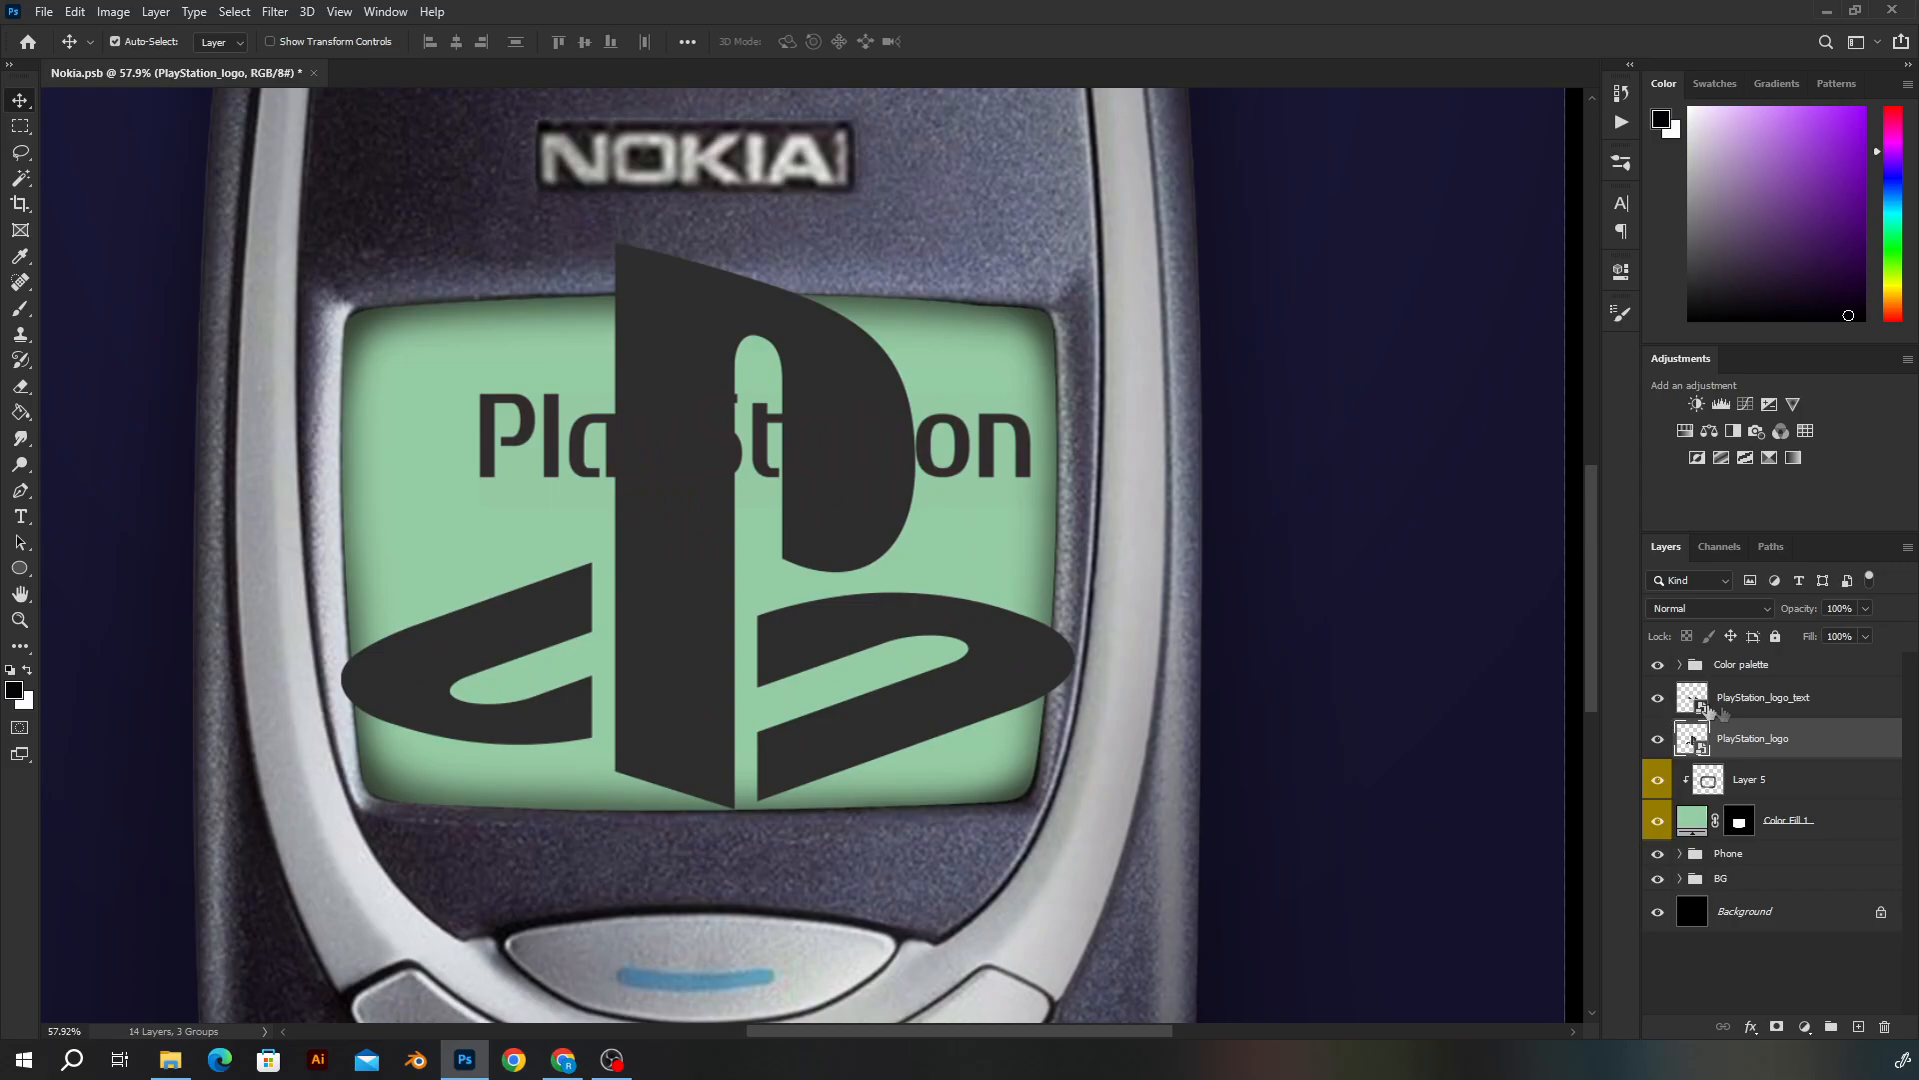
pyautogui.hotkey('ctrl', 't')
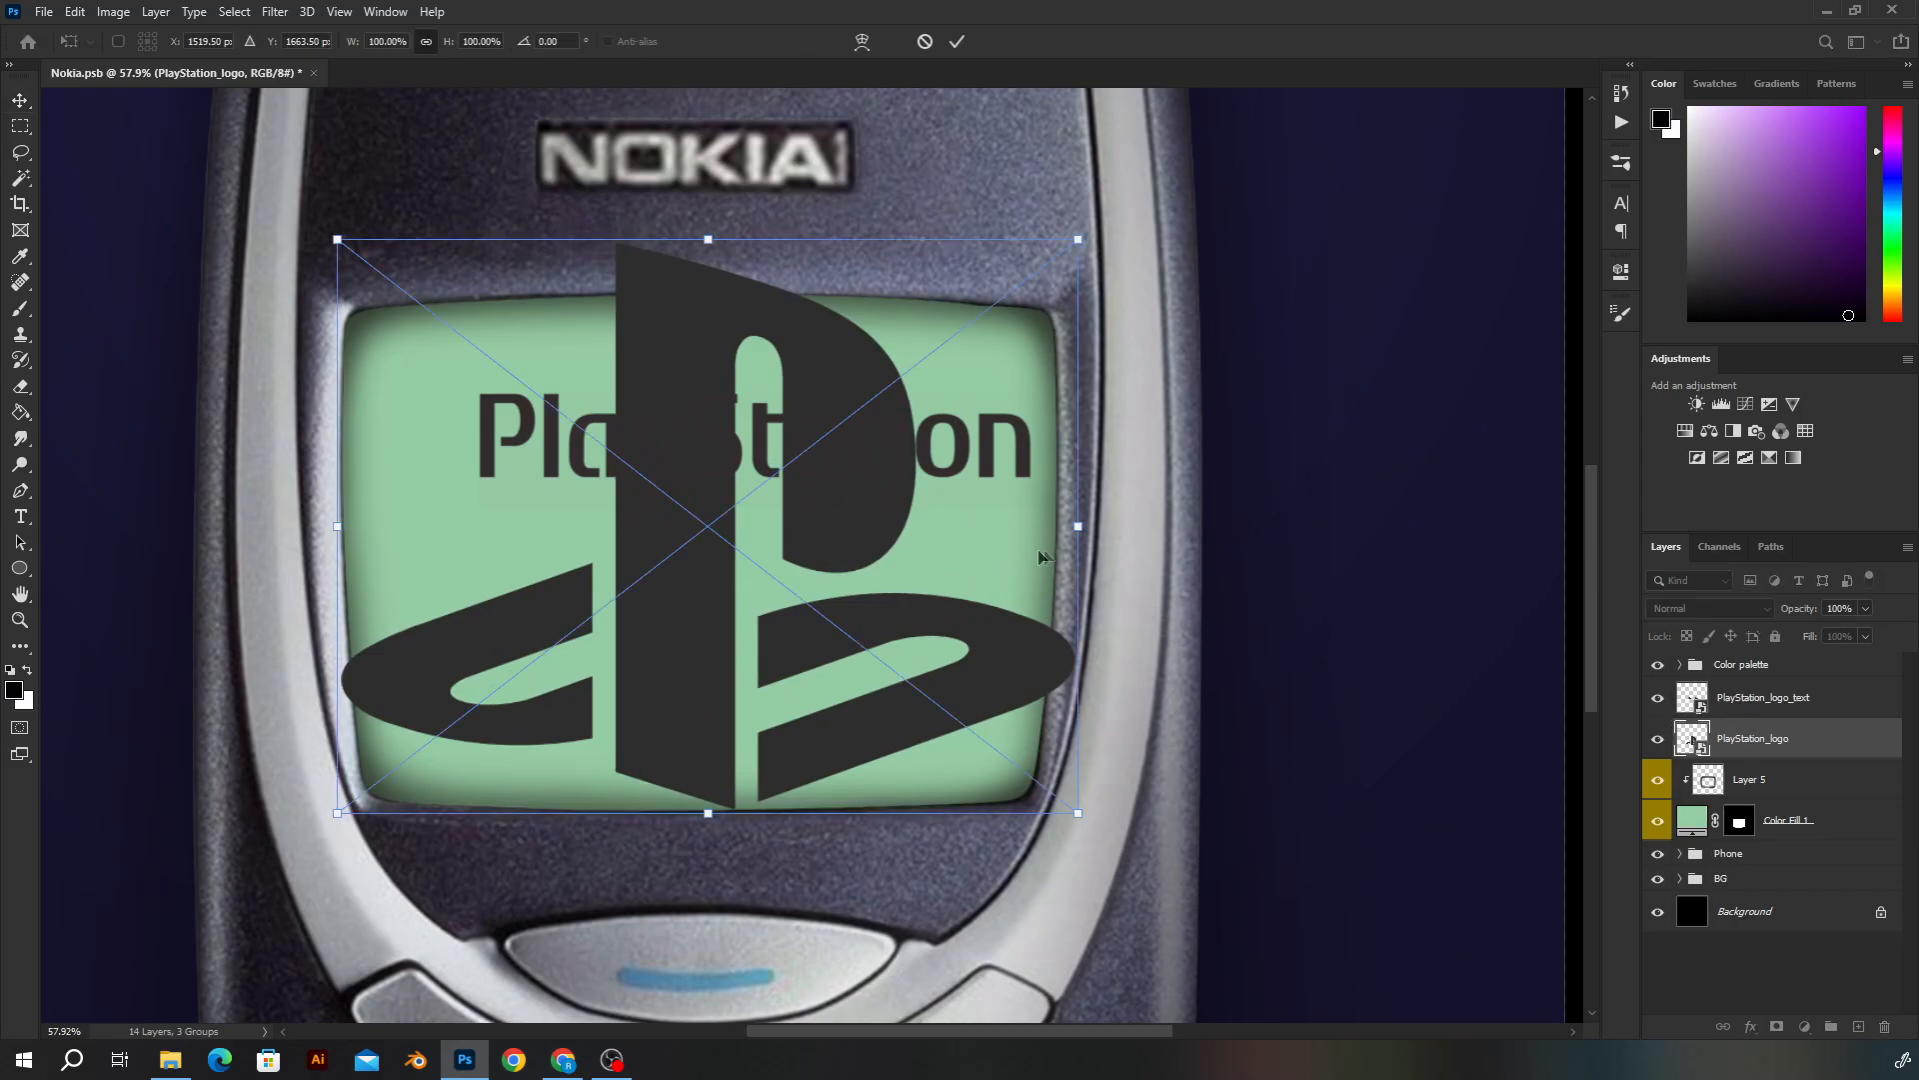
pyautogui.moveTo(1076, 526); pyautogui.dragTo(846, 519)
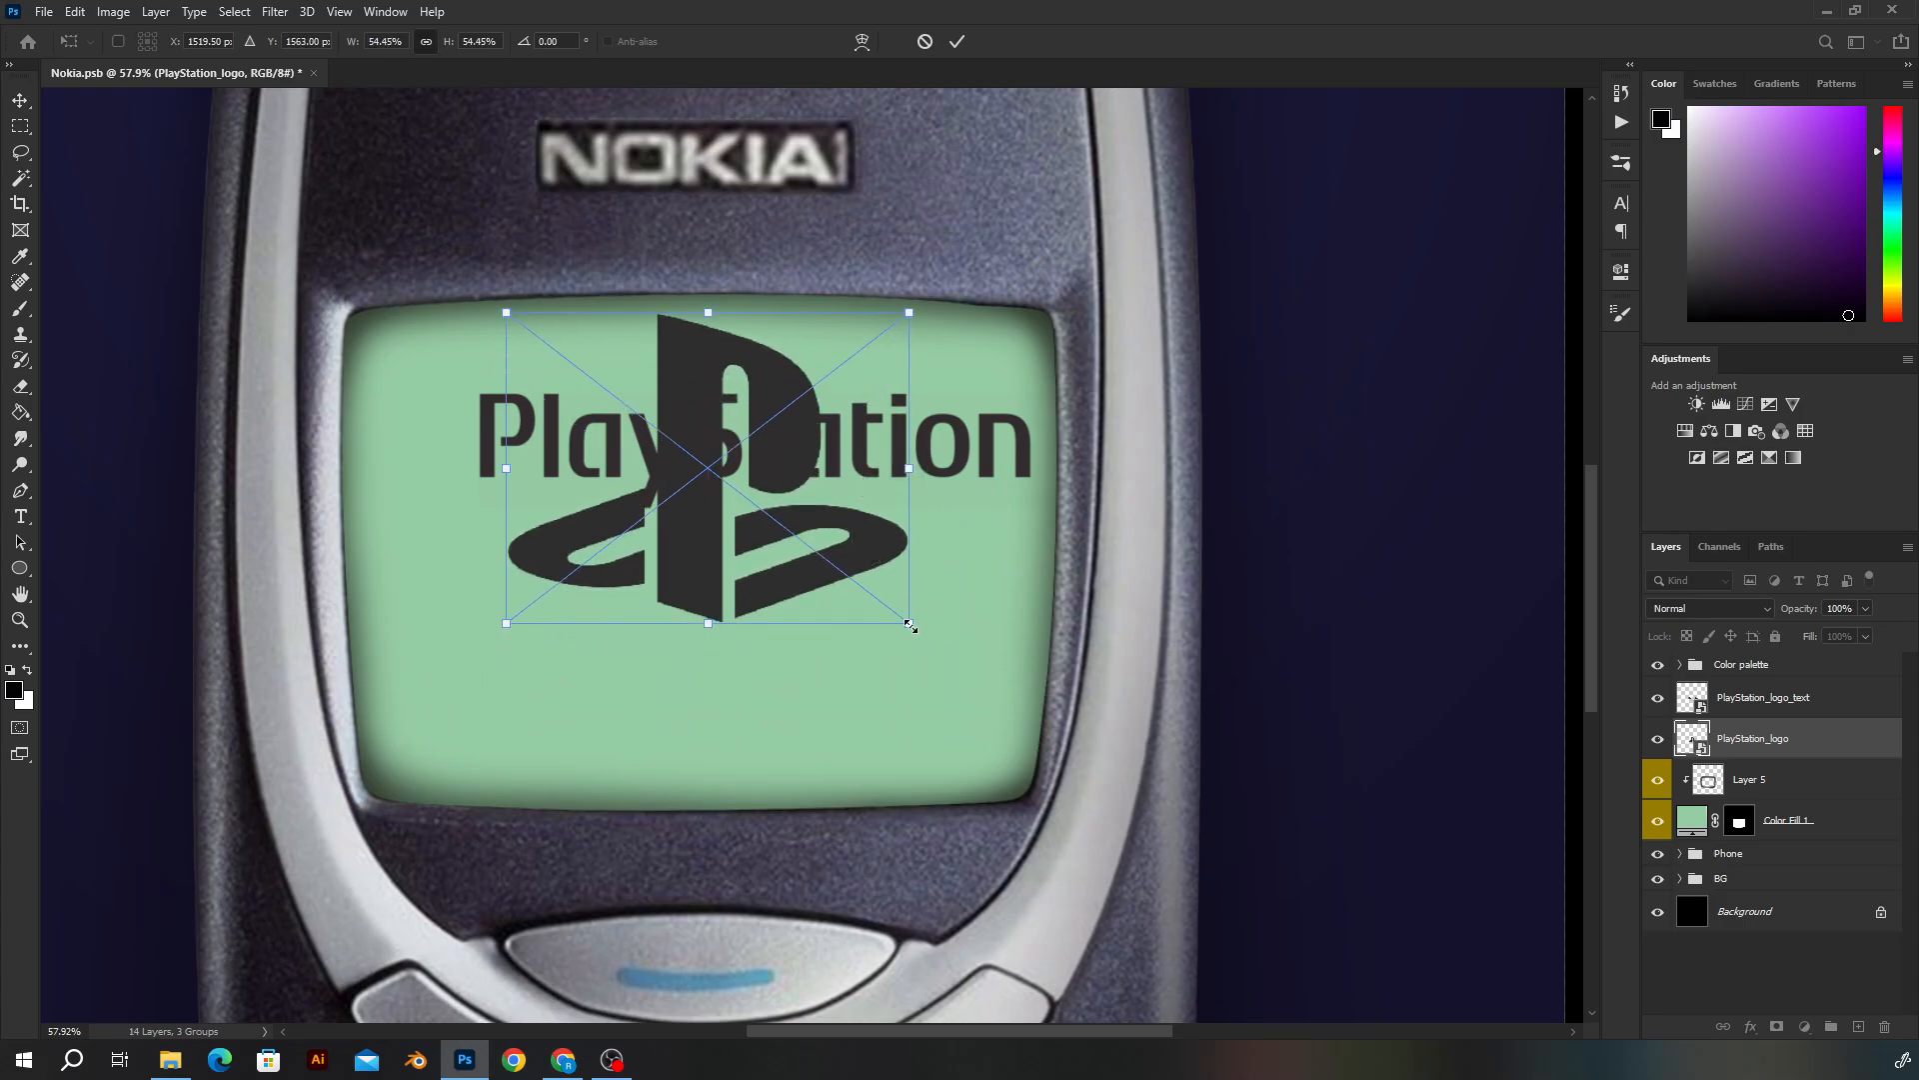
pyautogui.moveTo(909, 622); pyautogui.dragTo(920, 632)
pyautogui.moveTo(872, 555); pyautogui.dragTo(872, 566)
# Move the PlayStation wordmark below the logo, centred near the lower edge of the phone's green screen
pyautogui.click(1737, 710)
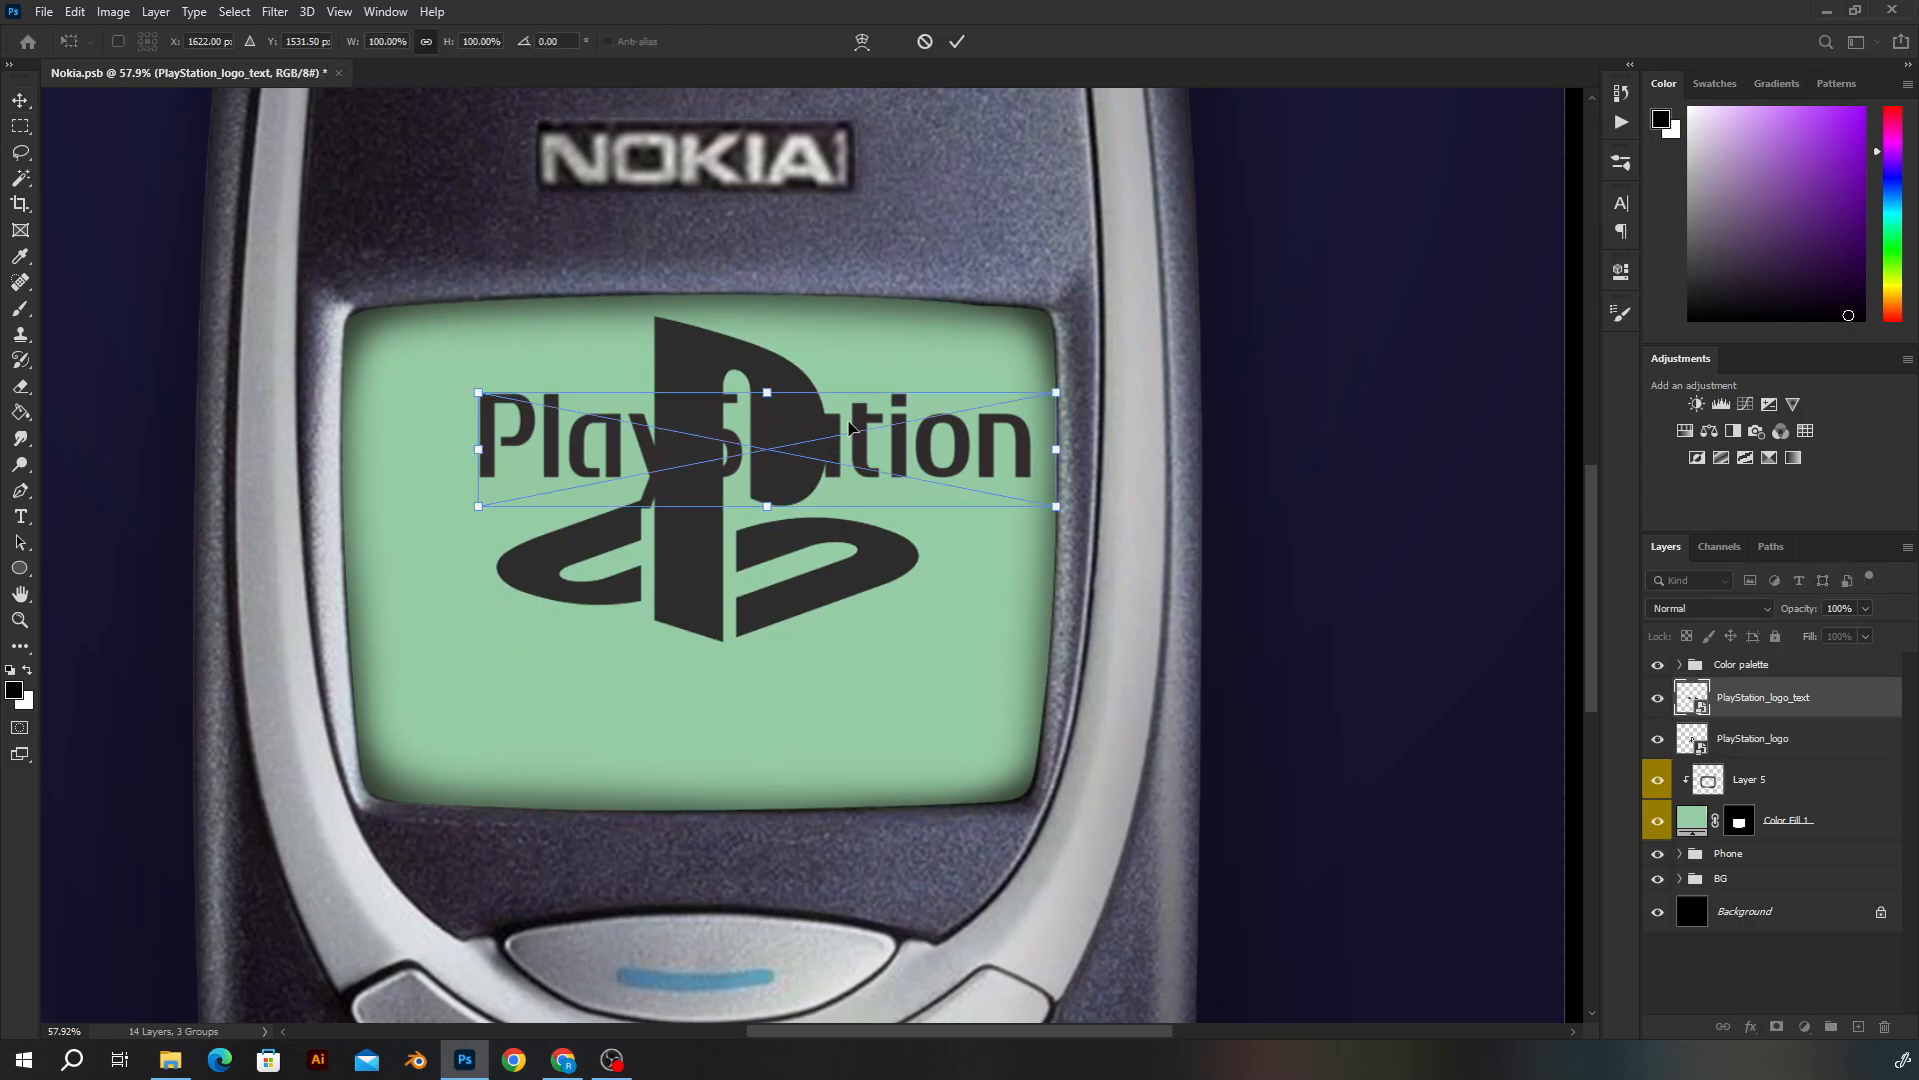
pyautogui.moveTo(878, 450); pyautogui.dragTo(822, 717)
pyautogui.scroll(-2, 826, 688)
pyautogui.click(1792, 693)
pyautogui.scroll(-2, 869, 644)
pyautogui.scroll(-3, 869, 651)
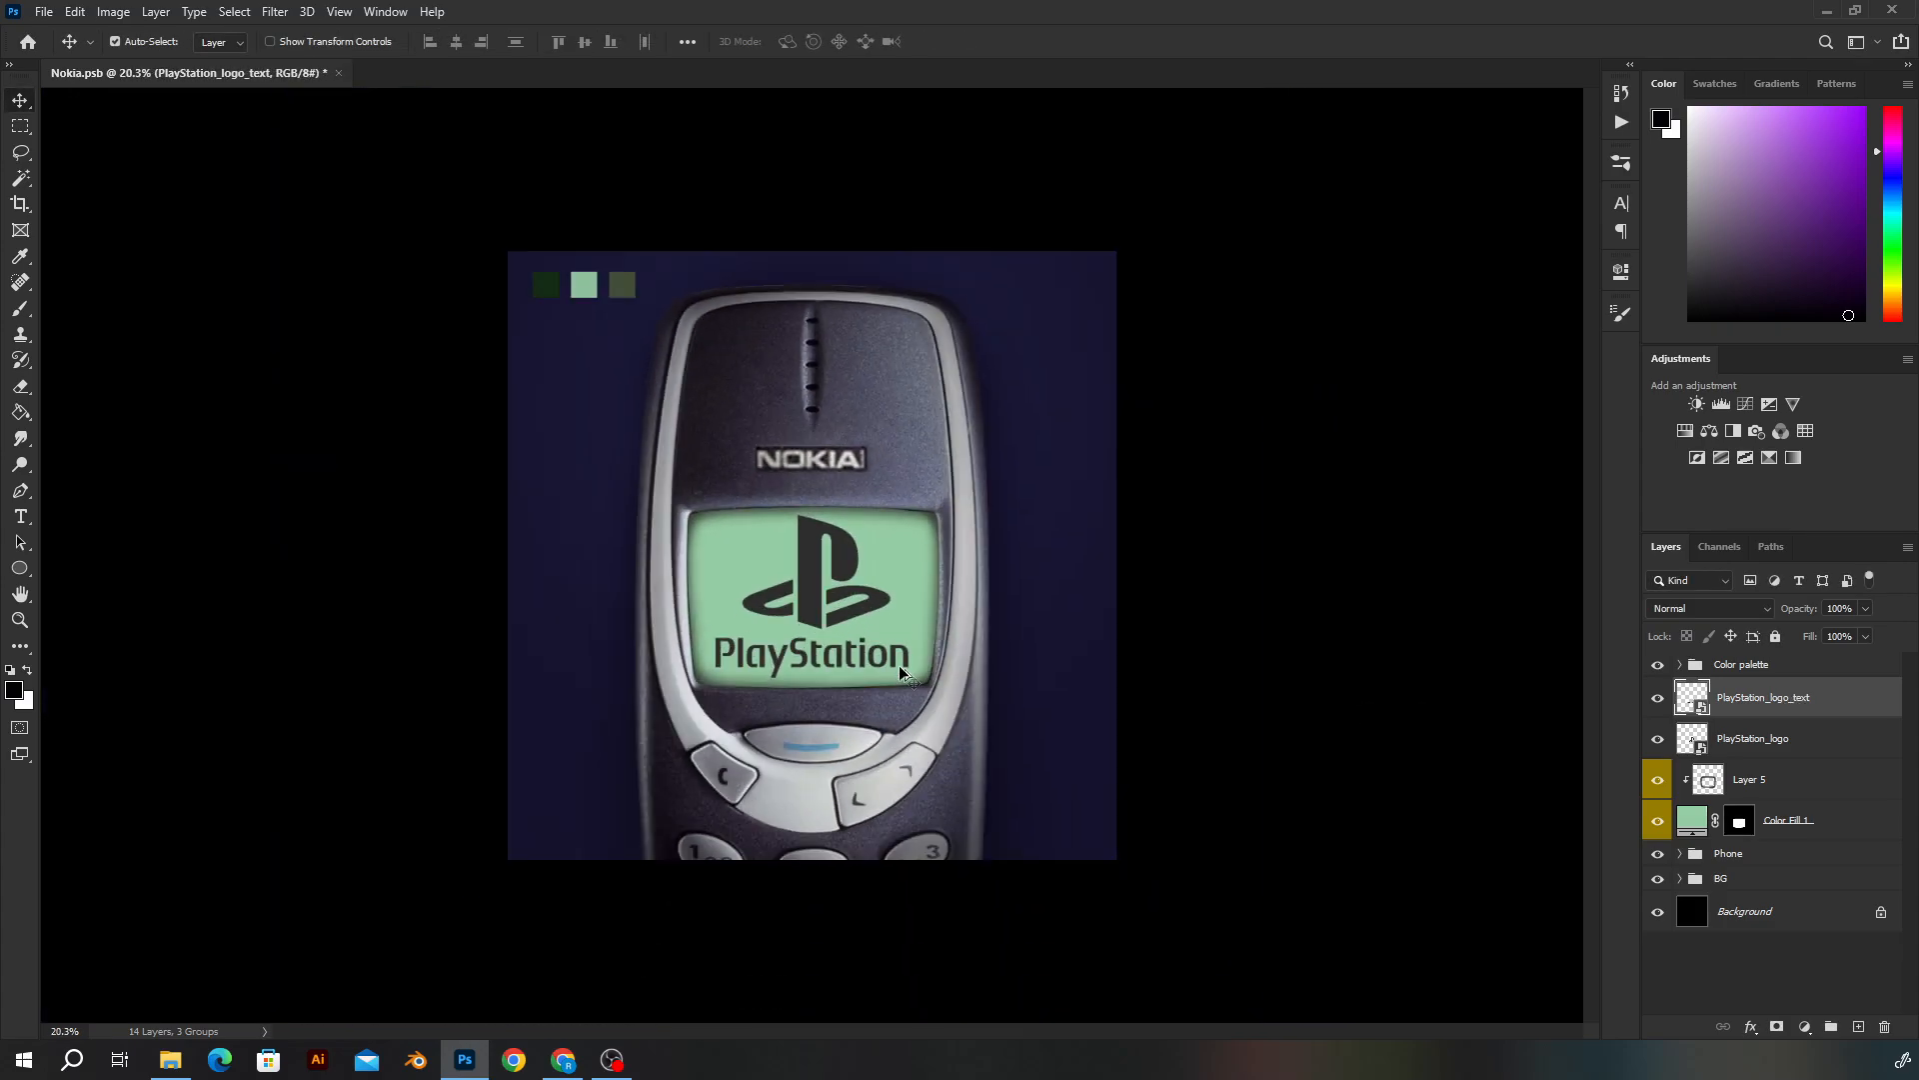
# Scale the PlayStation logo down slightly to leave more space around it on the phone screen
pyautogui.click(814, 596)
pyautogui.hotkey('ctrl', 't')
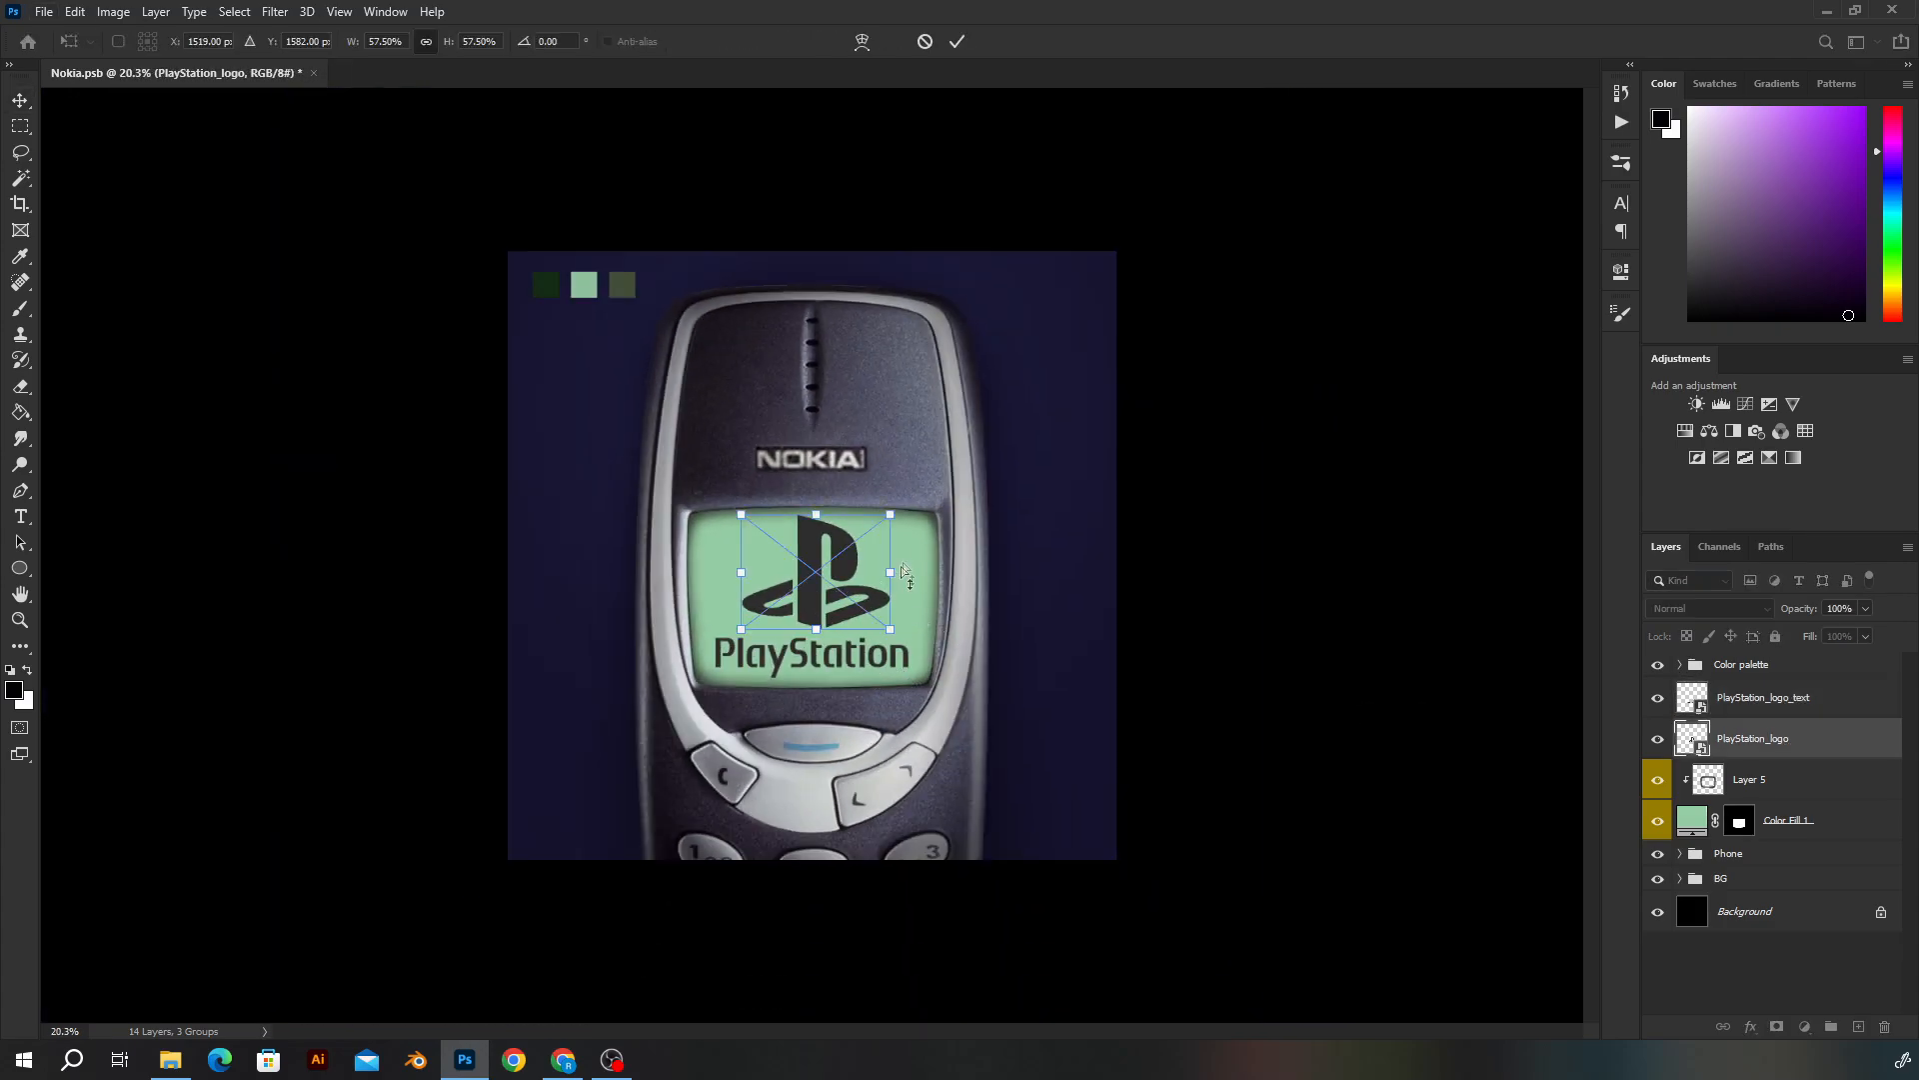
pyautogui.moveTo(891, 516); pyautogui.dragTo(887, 521)
pyautogui.press('Return')
pyautogui.scroll(-1, 1559, 729)
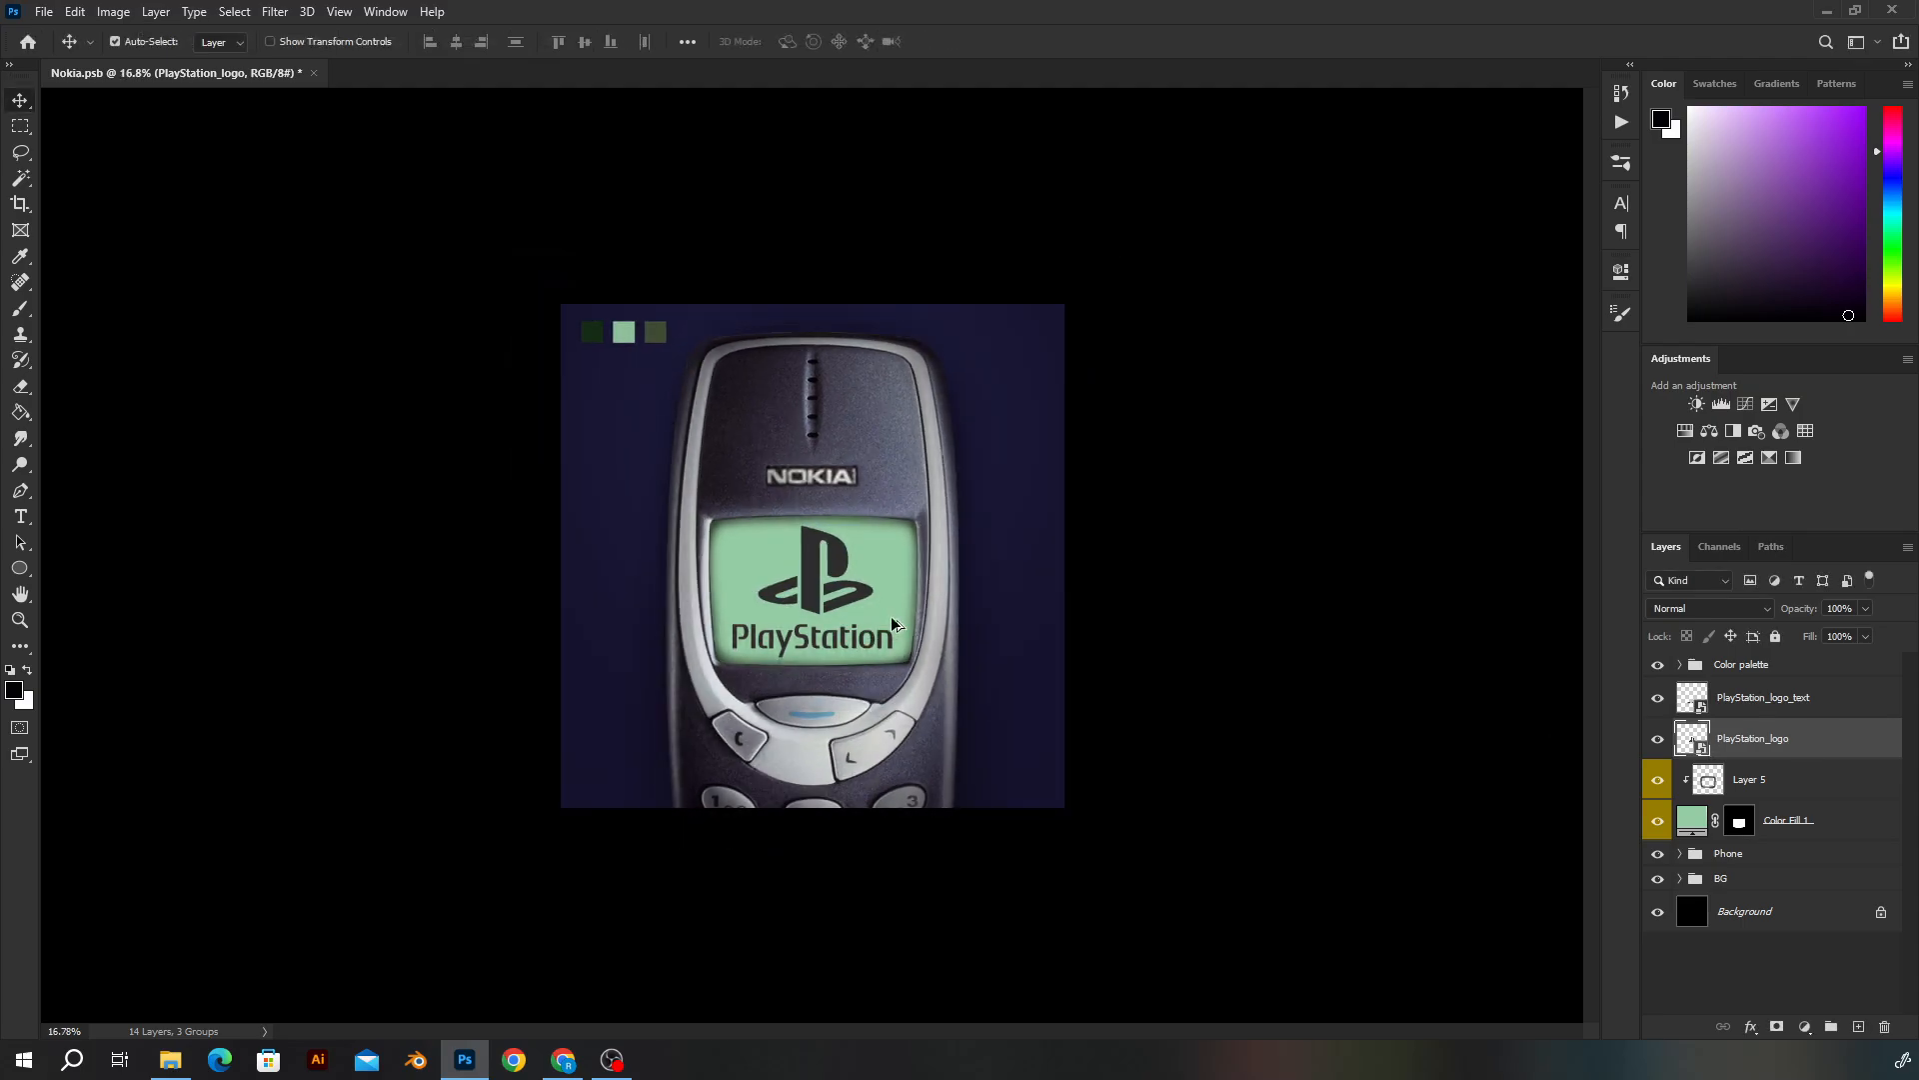
pyautogui.scroll(2, 1568, 700)
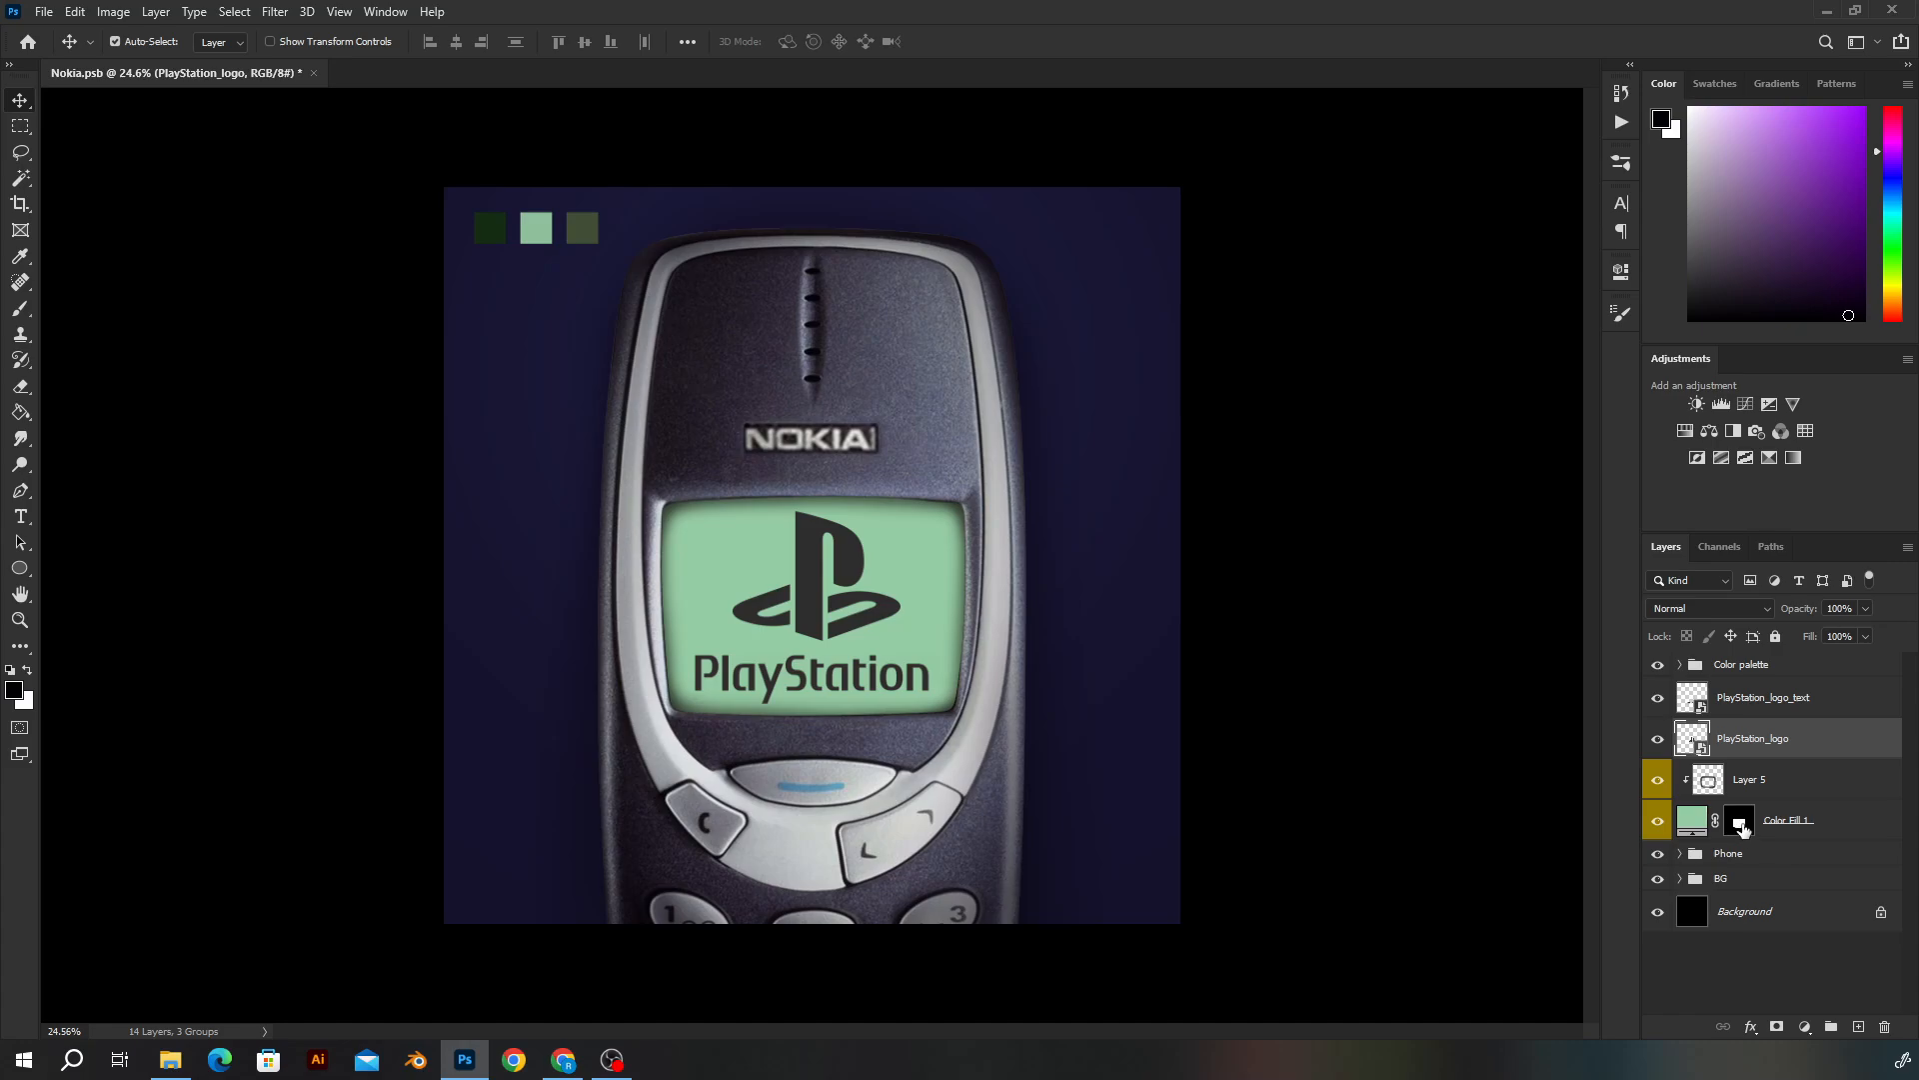
# Group PlayStation_logo_text and PlayStation_logo, and mask the group with a selection loaded from the mask of Color Fill 1
pyautogui.moveTo(1740, 826); pyautogui.dragTo(1743, 835)
pyautogui.keyDown('ctrl'); pyautogui.click(1740, 827); pyautogui.keyUp('ctrl')
pyautogui.keyDown('ctrl'); pyautogui.click(1766, 708); pyautogui.keyUp('ctrl')
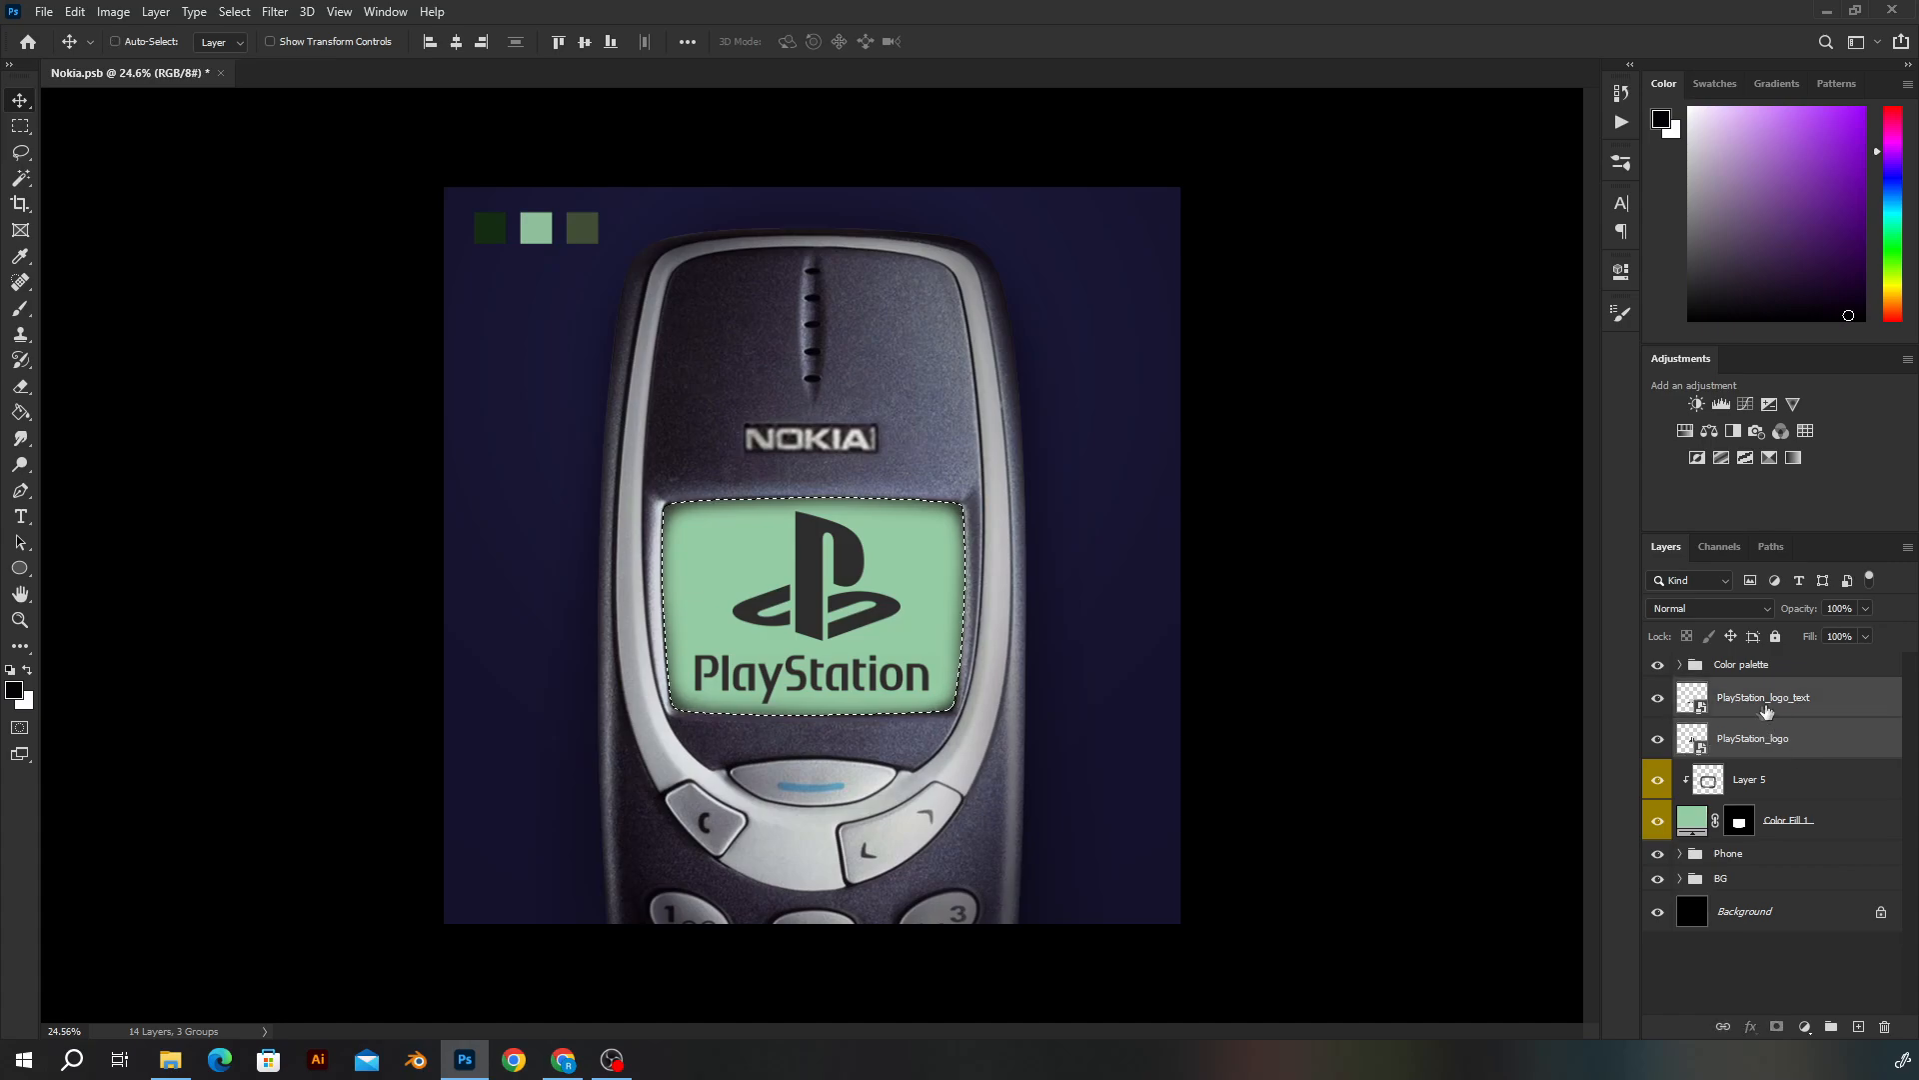
pyautogui.hotkey('ctrl', 'g')
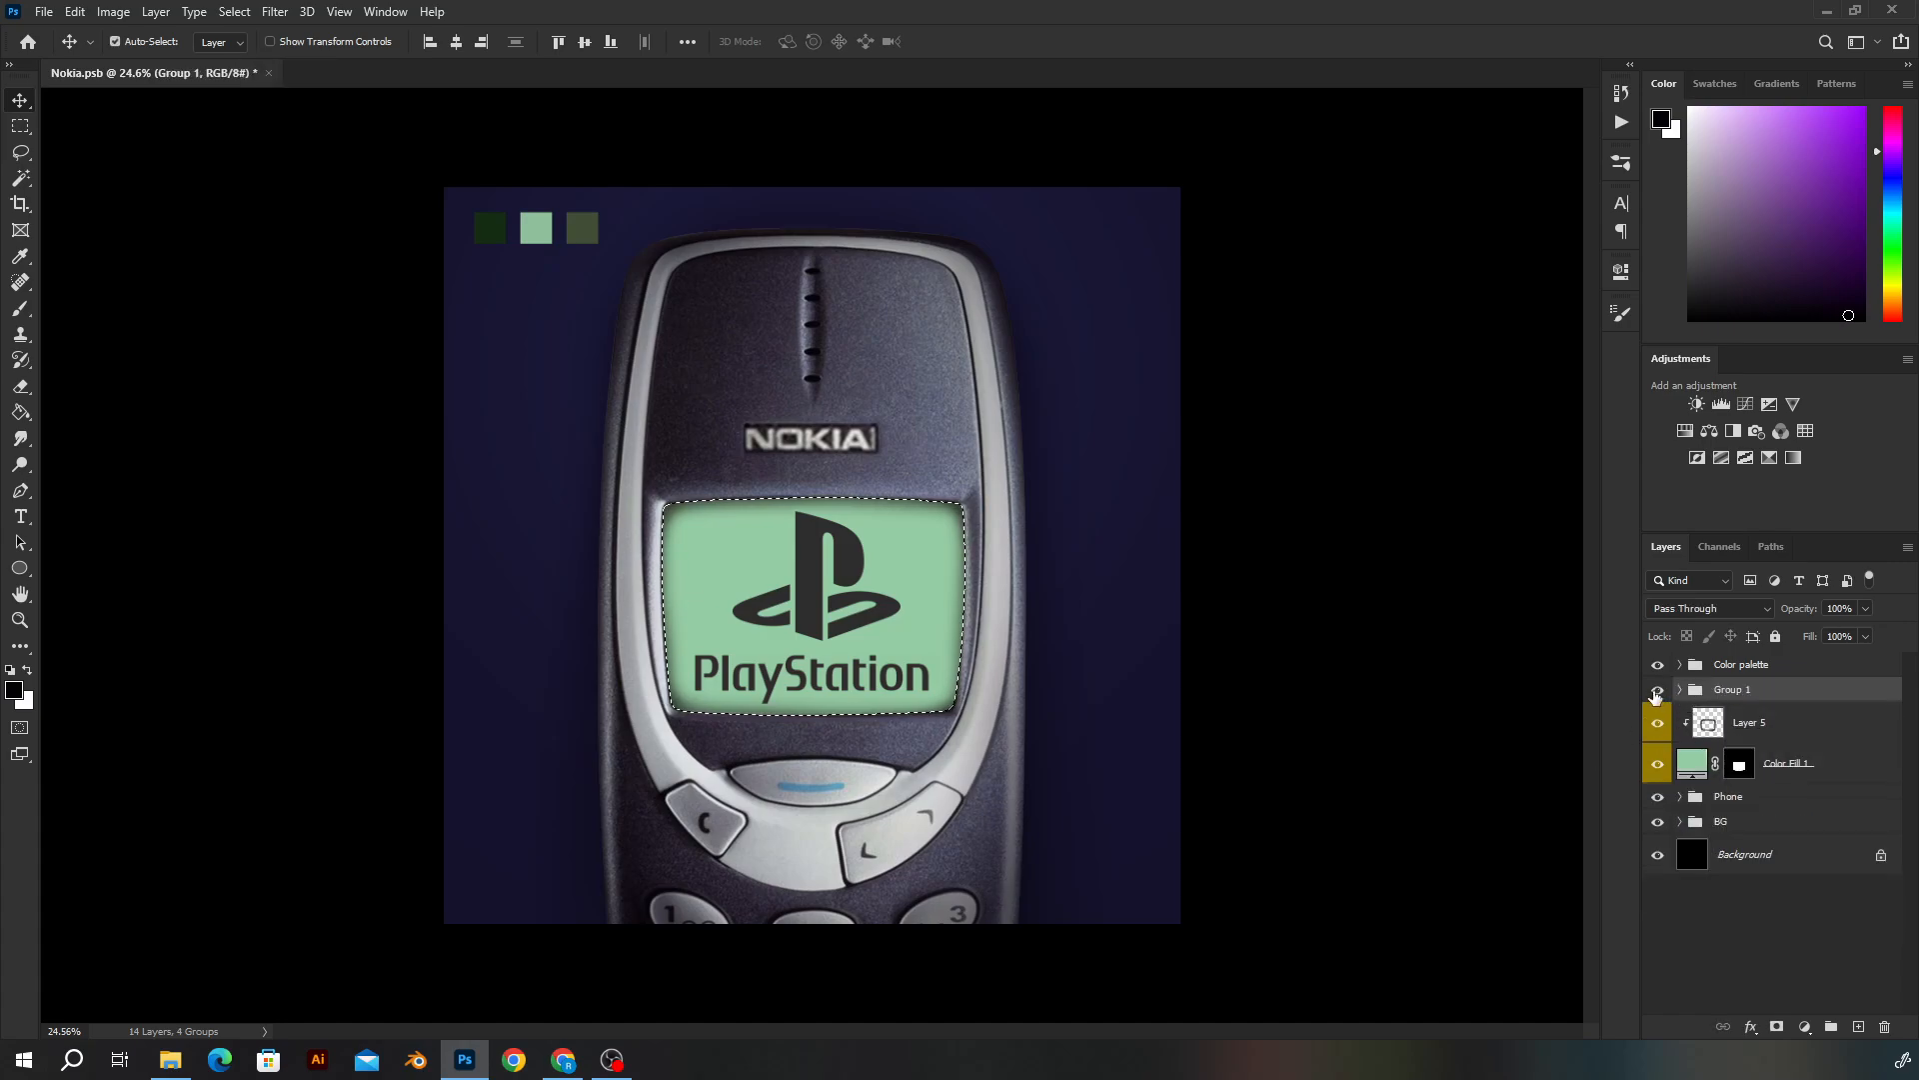
pyautogui.click(1657, 692)
pyautogui.click(1656, 692)
pyautogui.click(1776, 1026)
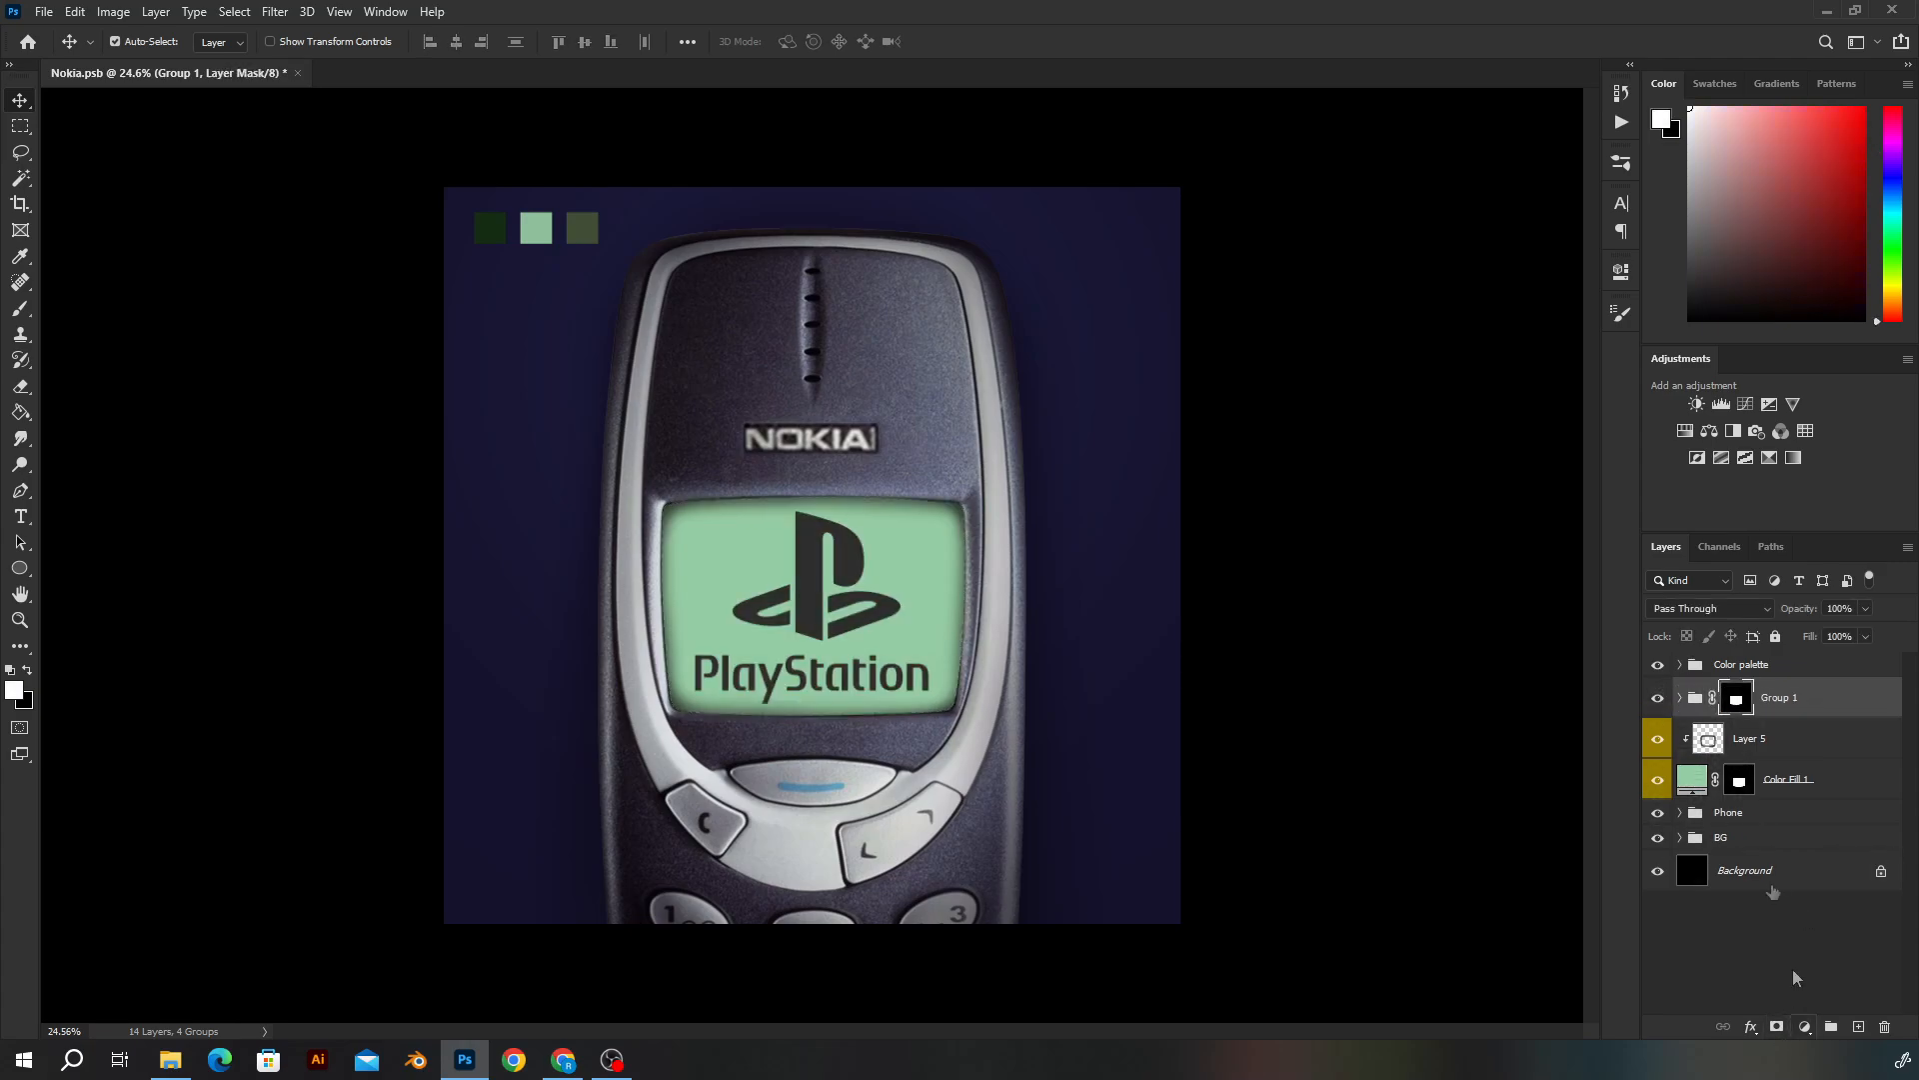
# Expand Group 1, test its mask by moving the logo past the phone screen's upper edge, and undo the move
pyautogui.click(1679, 698)
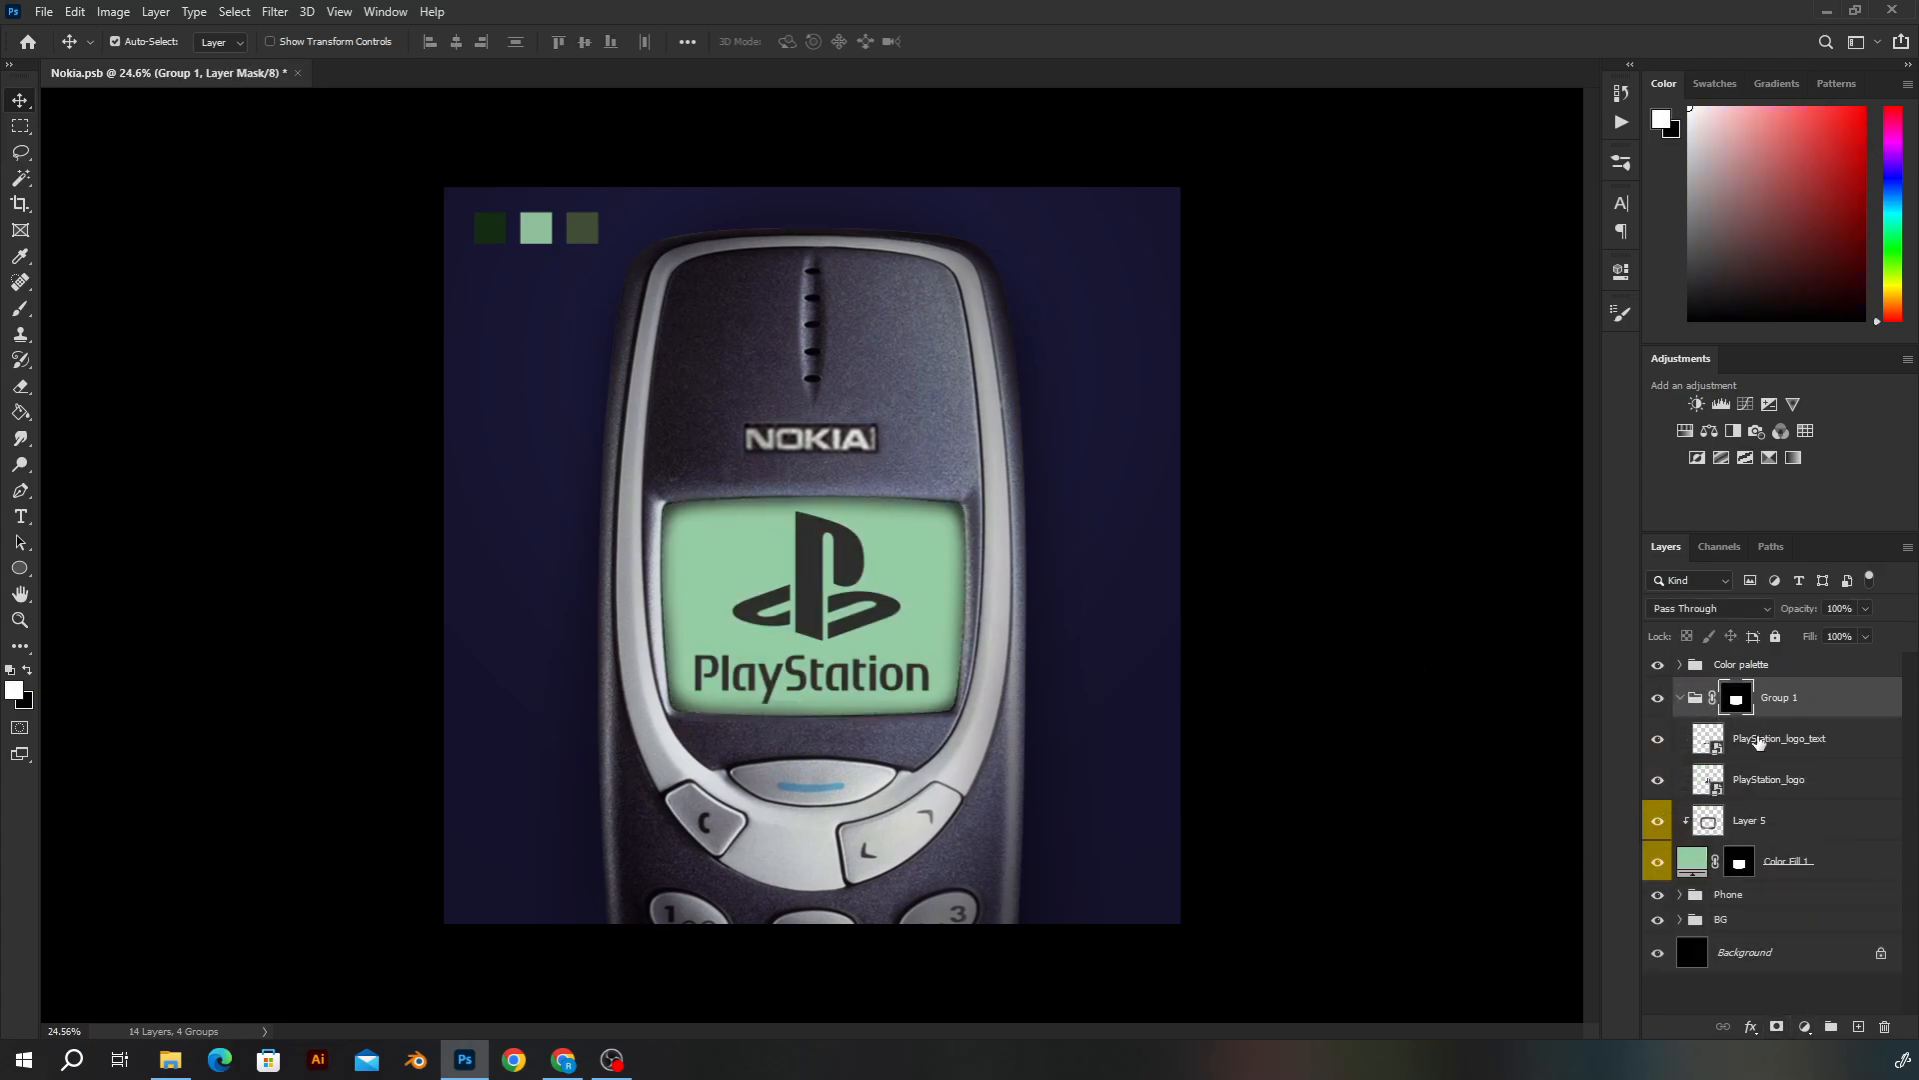
pyautogui.click(1774, 740)
pyautogui.moveTo(779, 589); pyautogui.dragTo(856, 558)
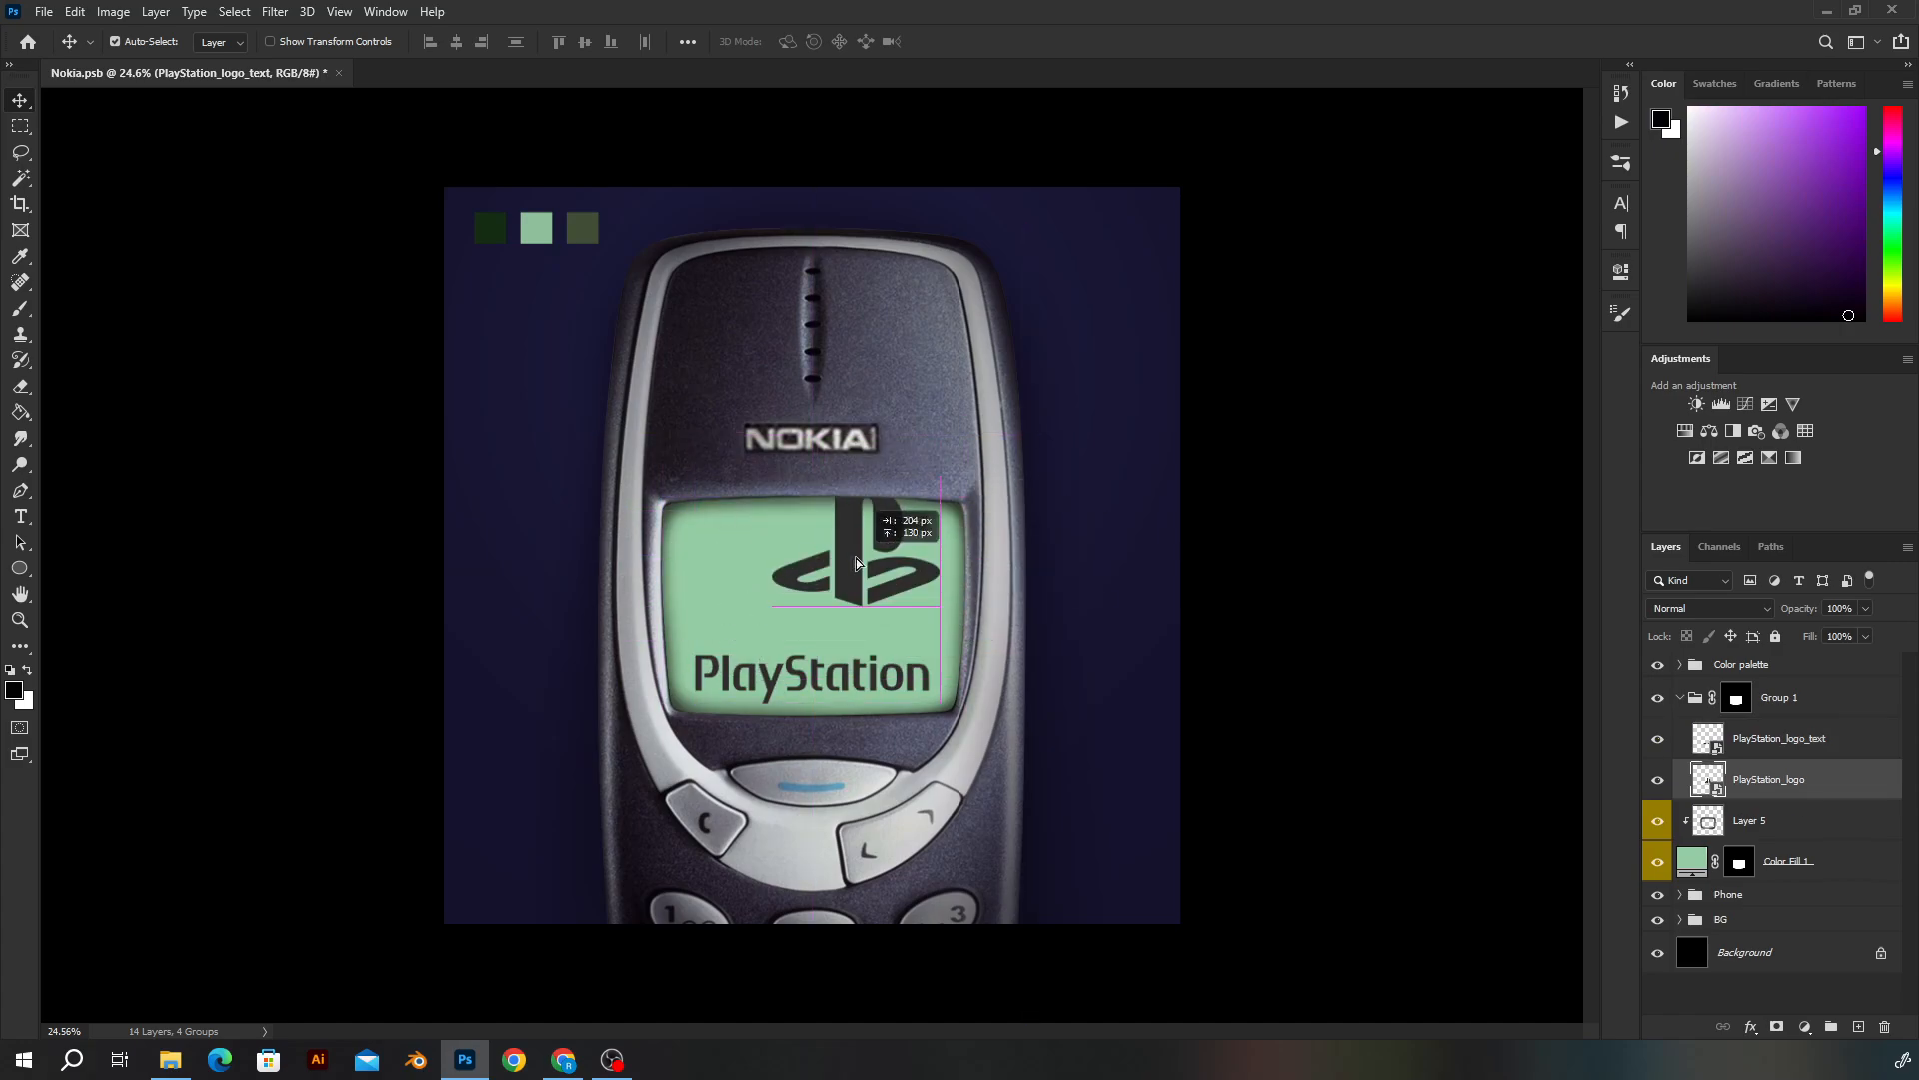
pyautogui.hotkey('ctrl', 'z')
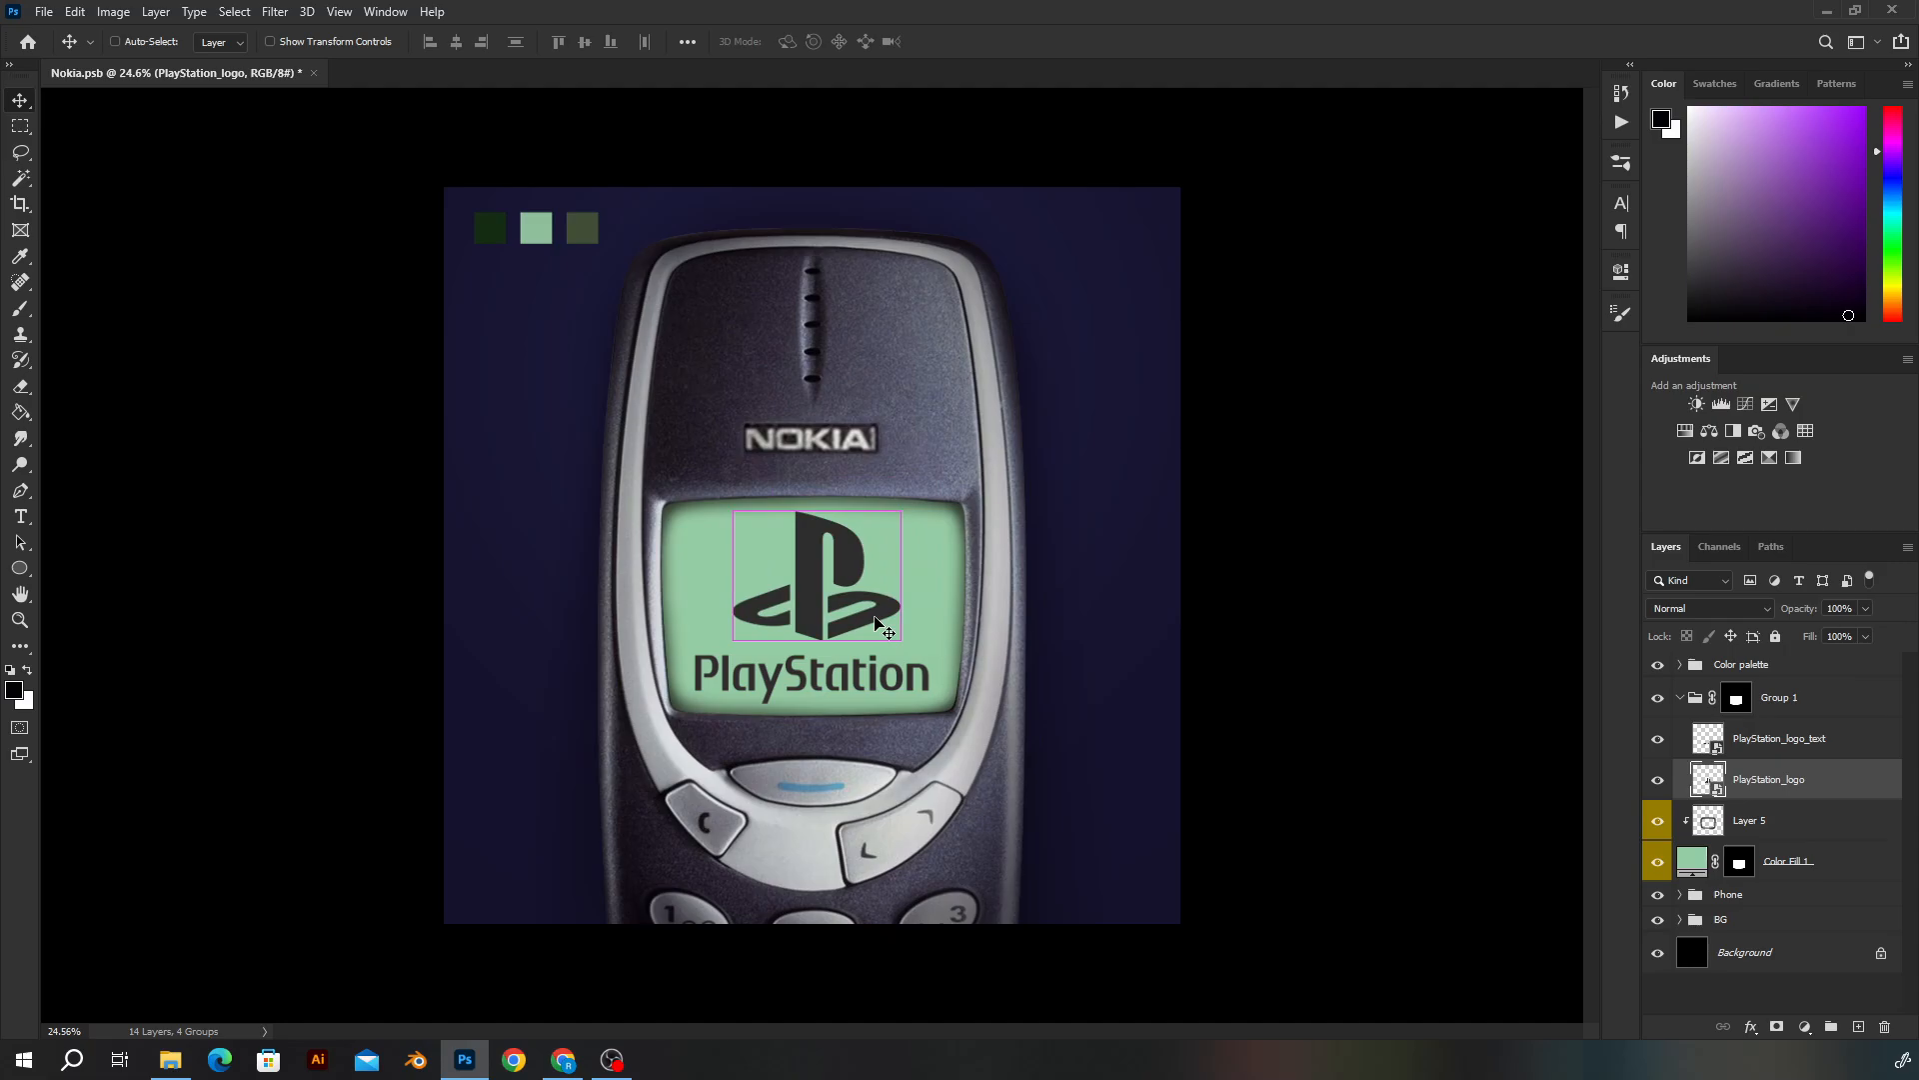
# Apply a Mosaic filter to the PlayStation_logo layer with a cell size of 20 square
pyautogui.scroll(1, 1071, 655)
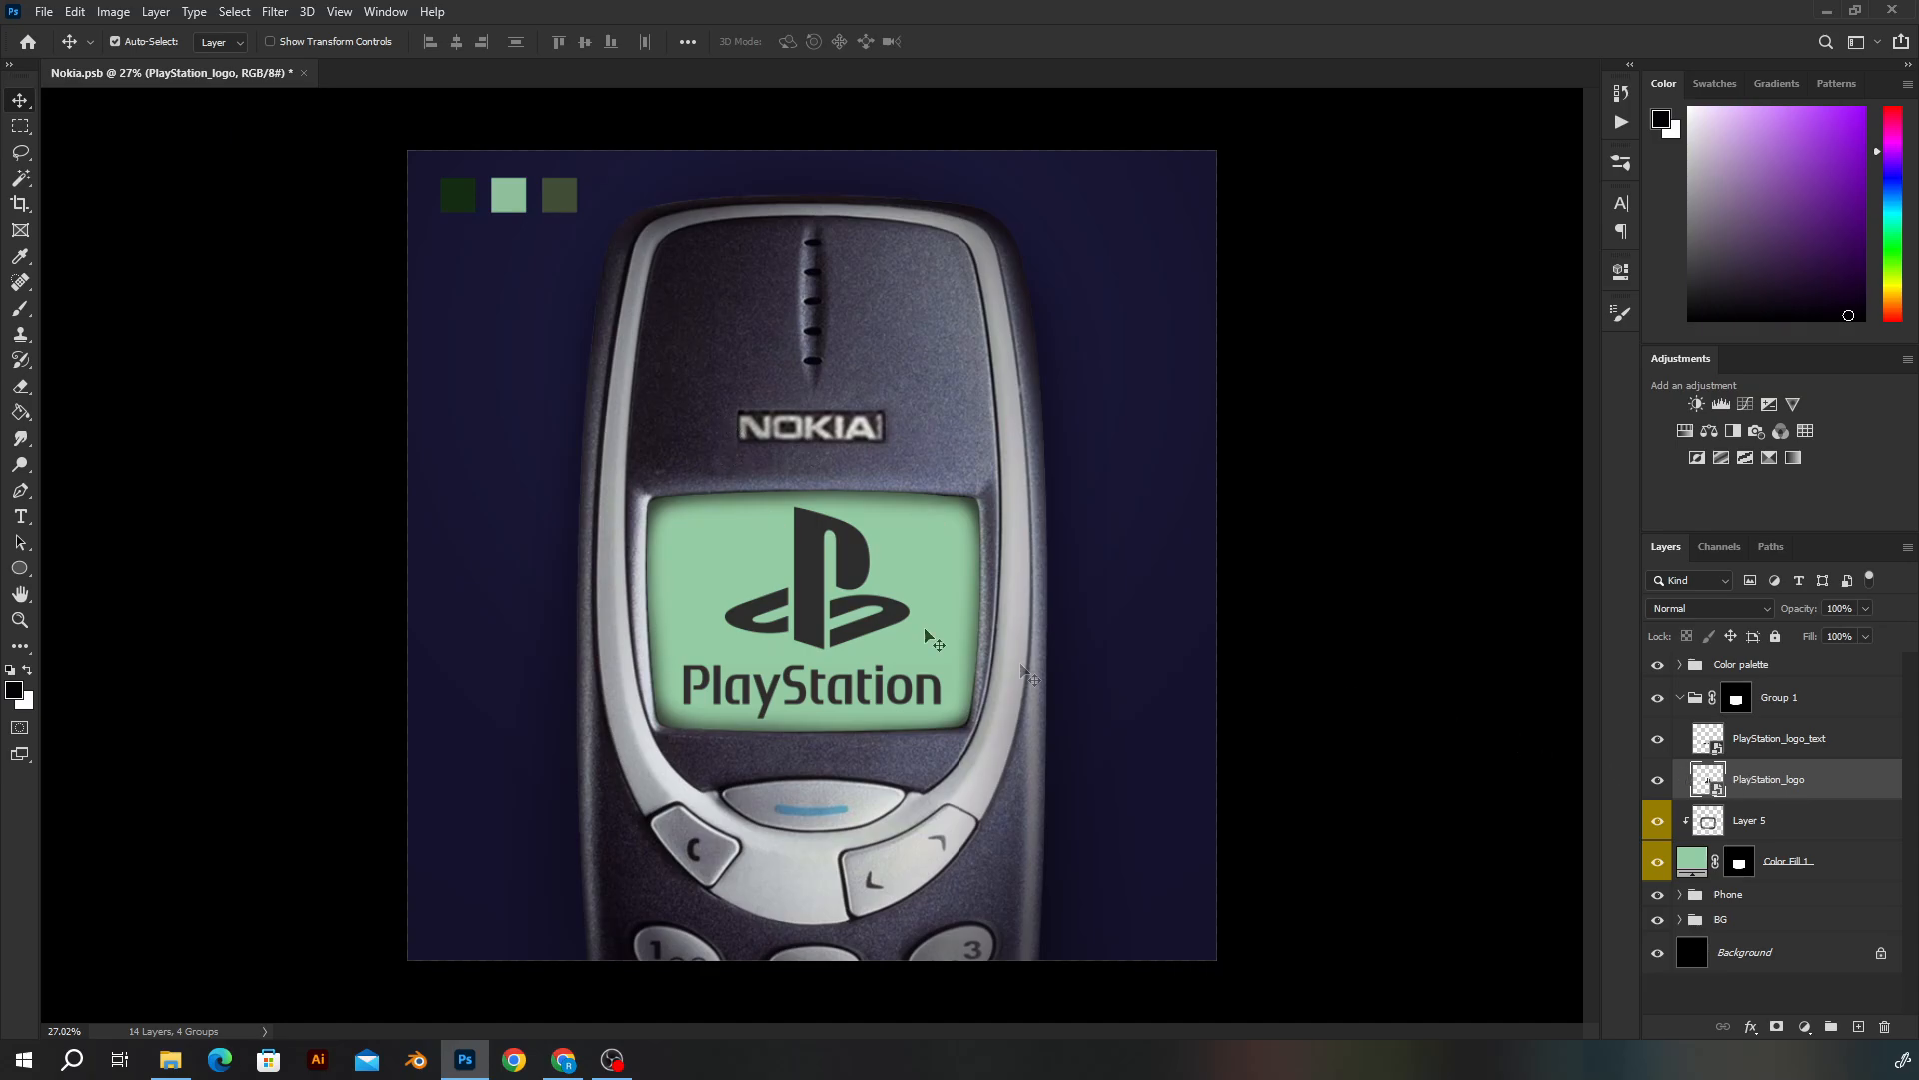
pyautogui.scroll(-1, 990, 636)
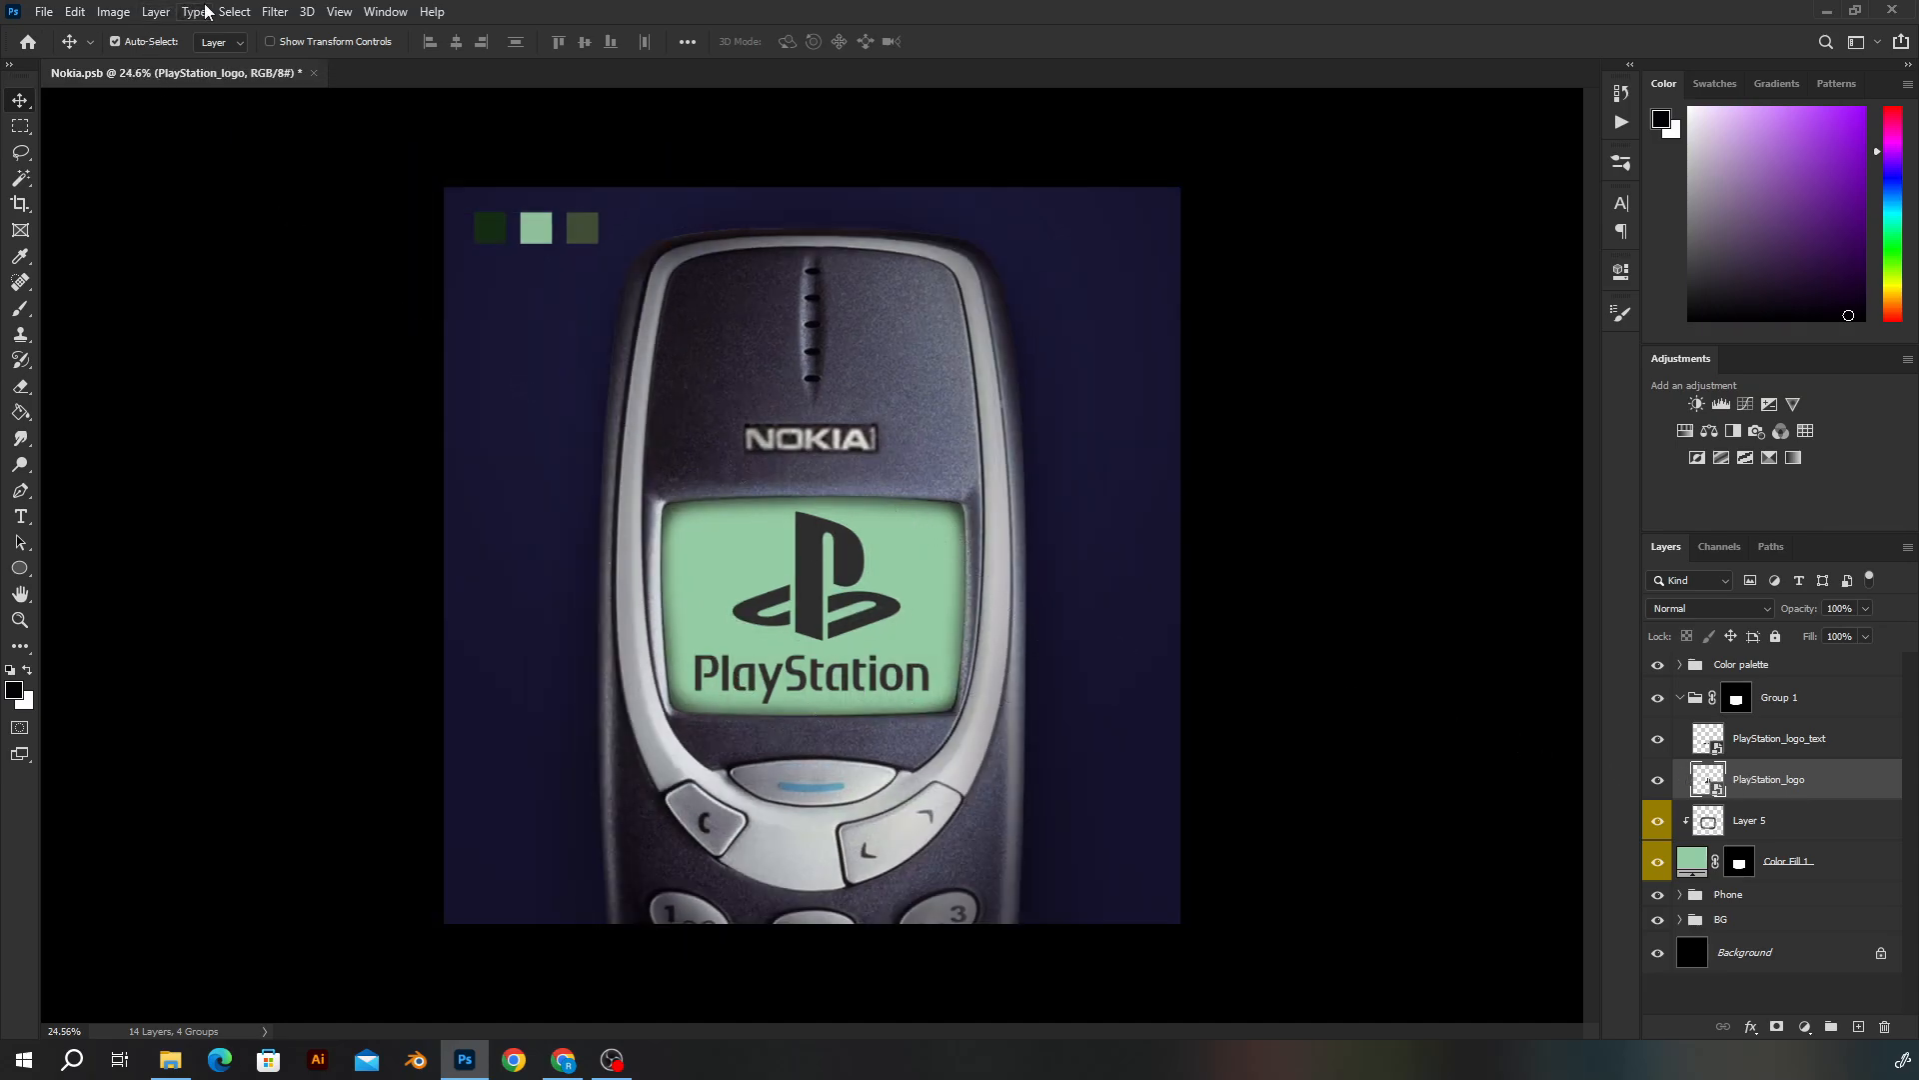
pyautogui.click(272, 12)
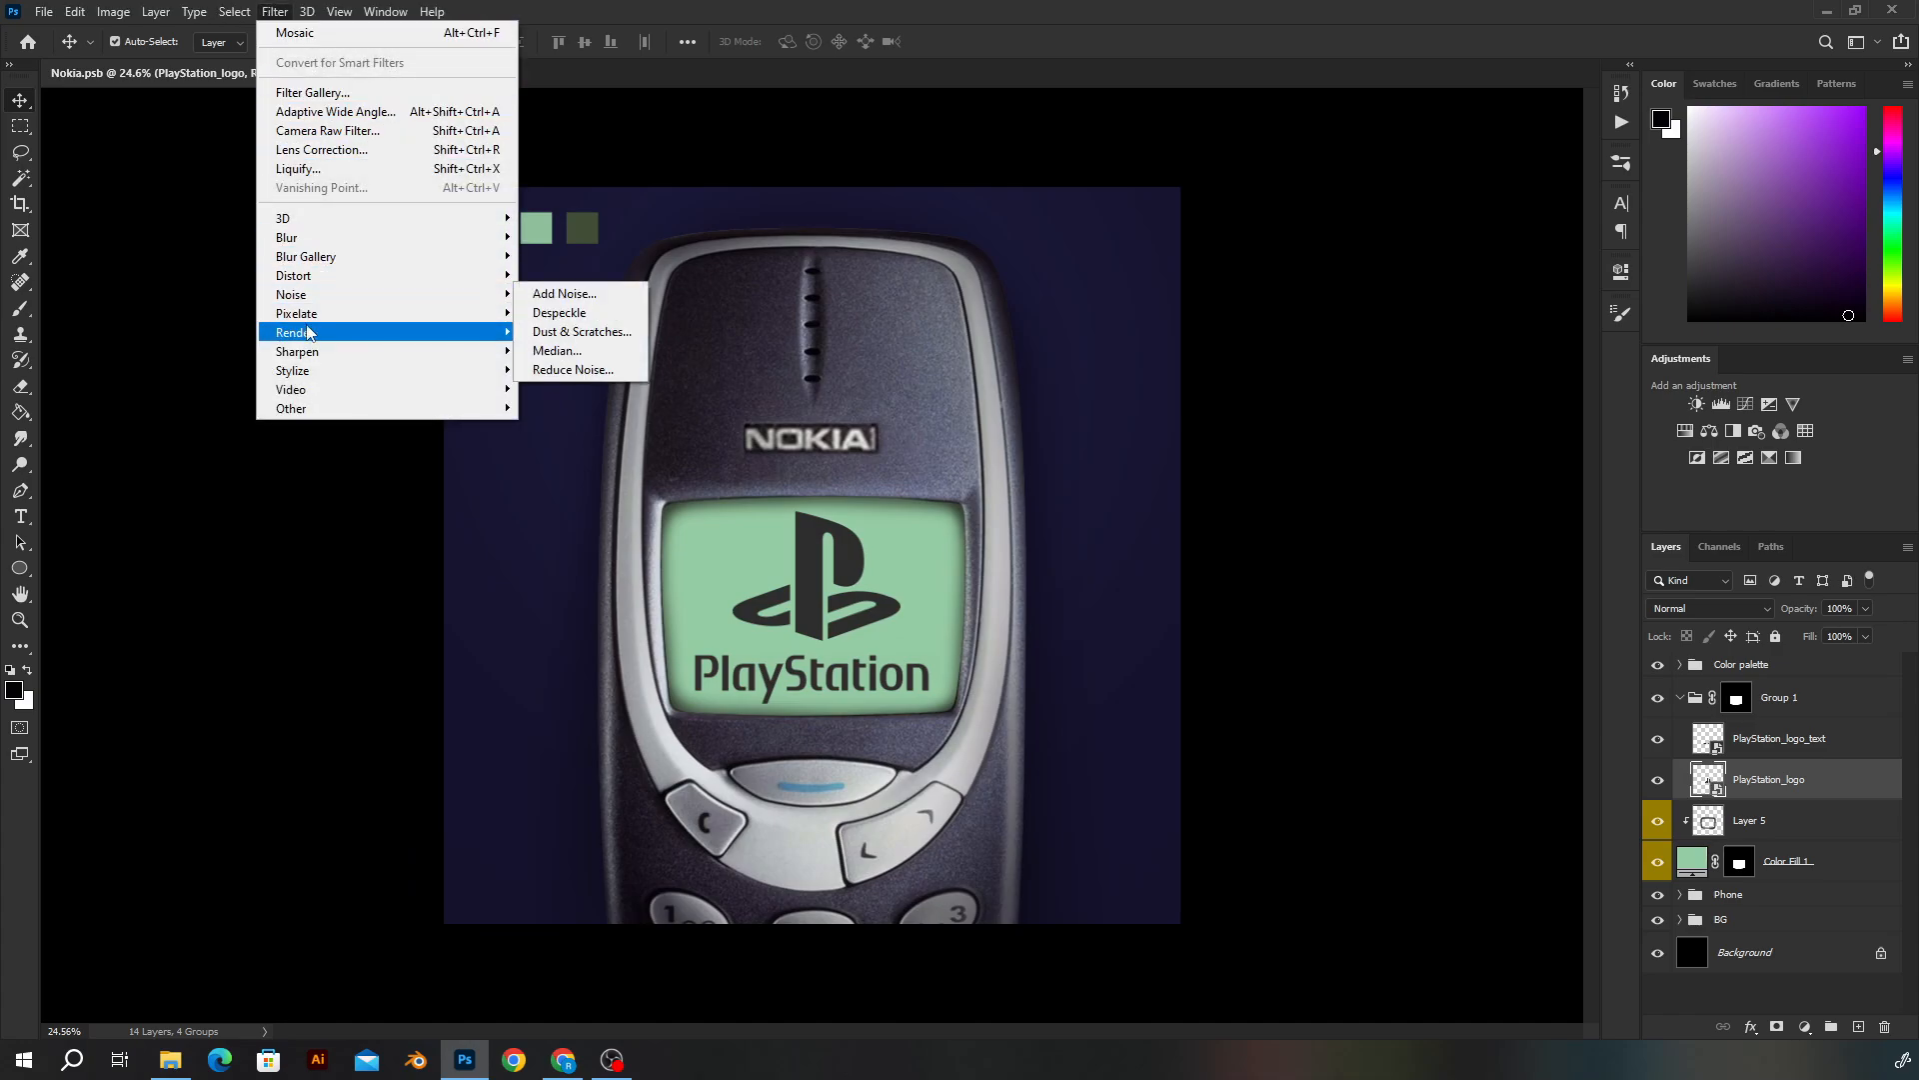
pyautogui.moveTo(320, 314)
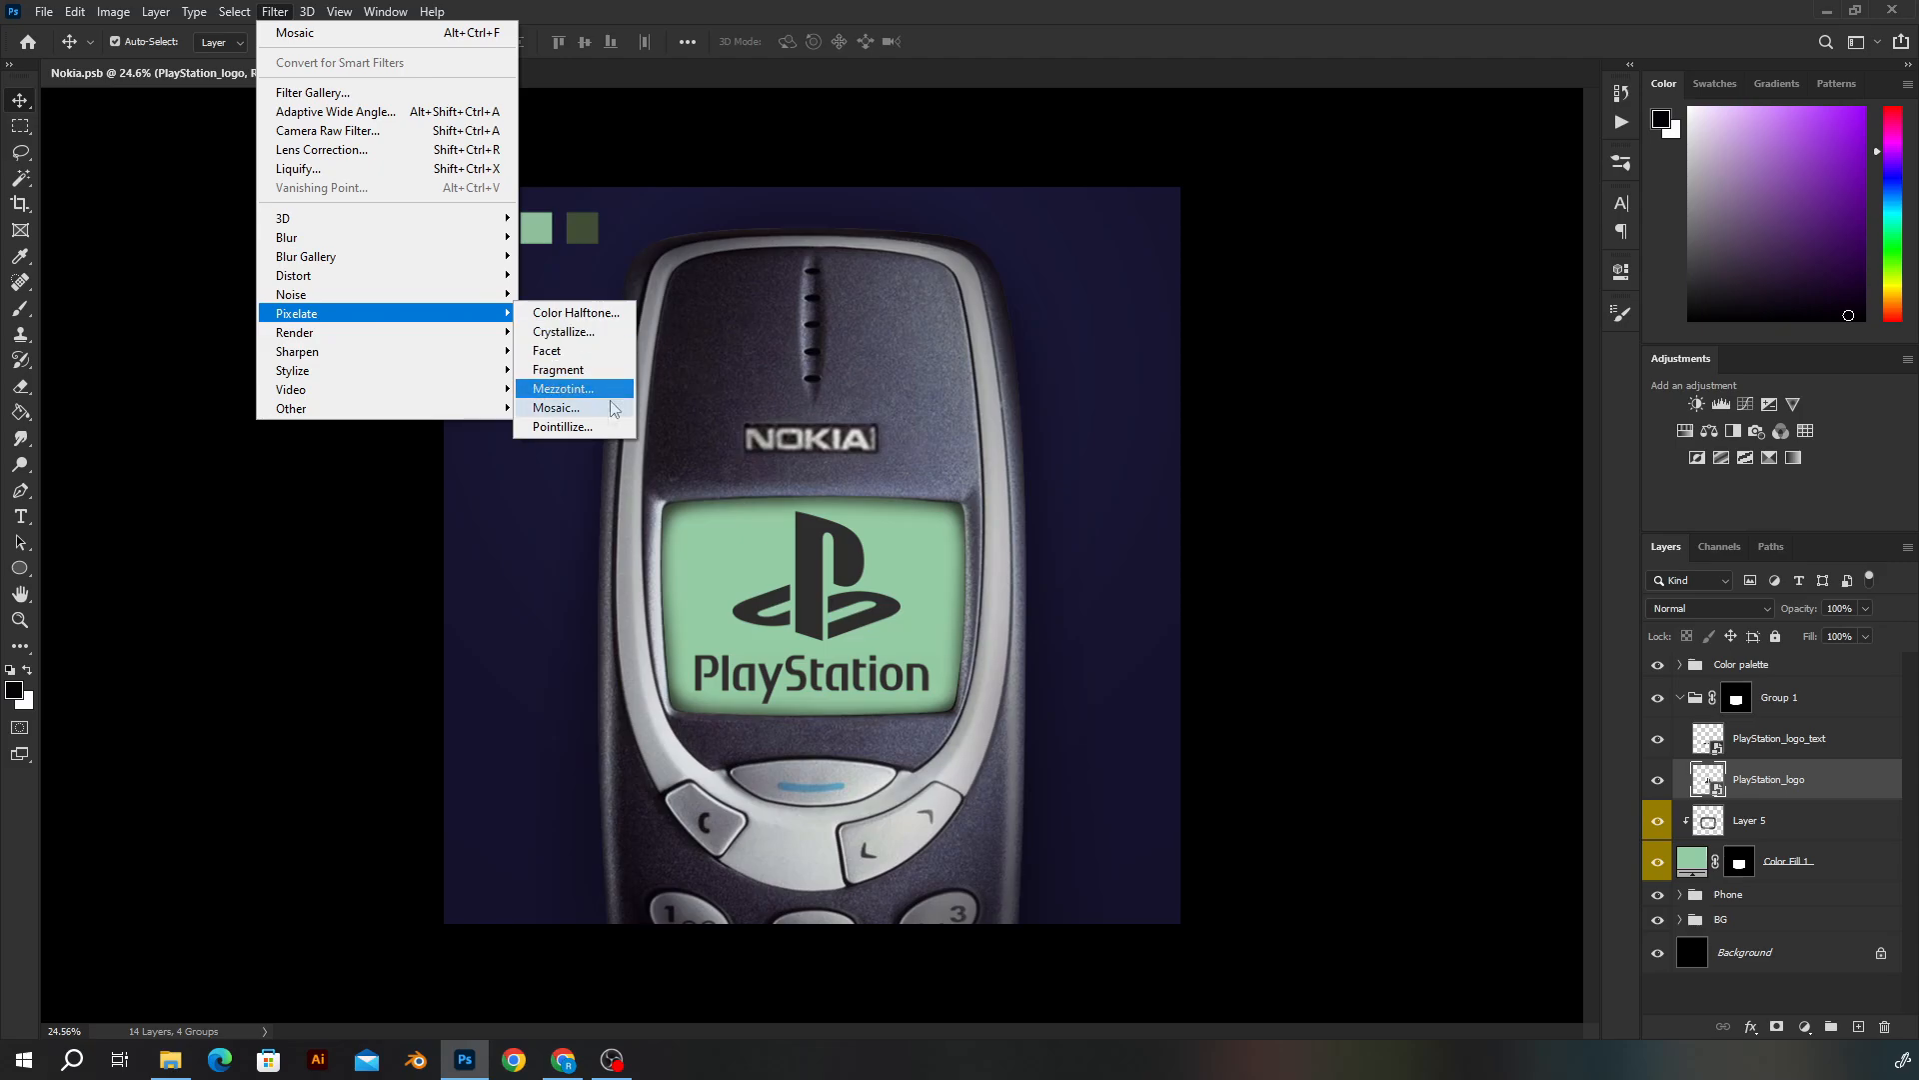
pyautogui.click(591, 410)
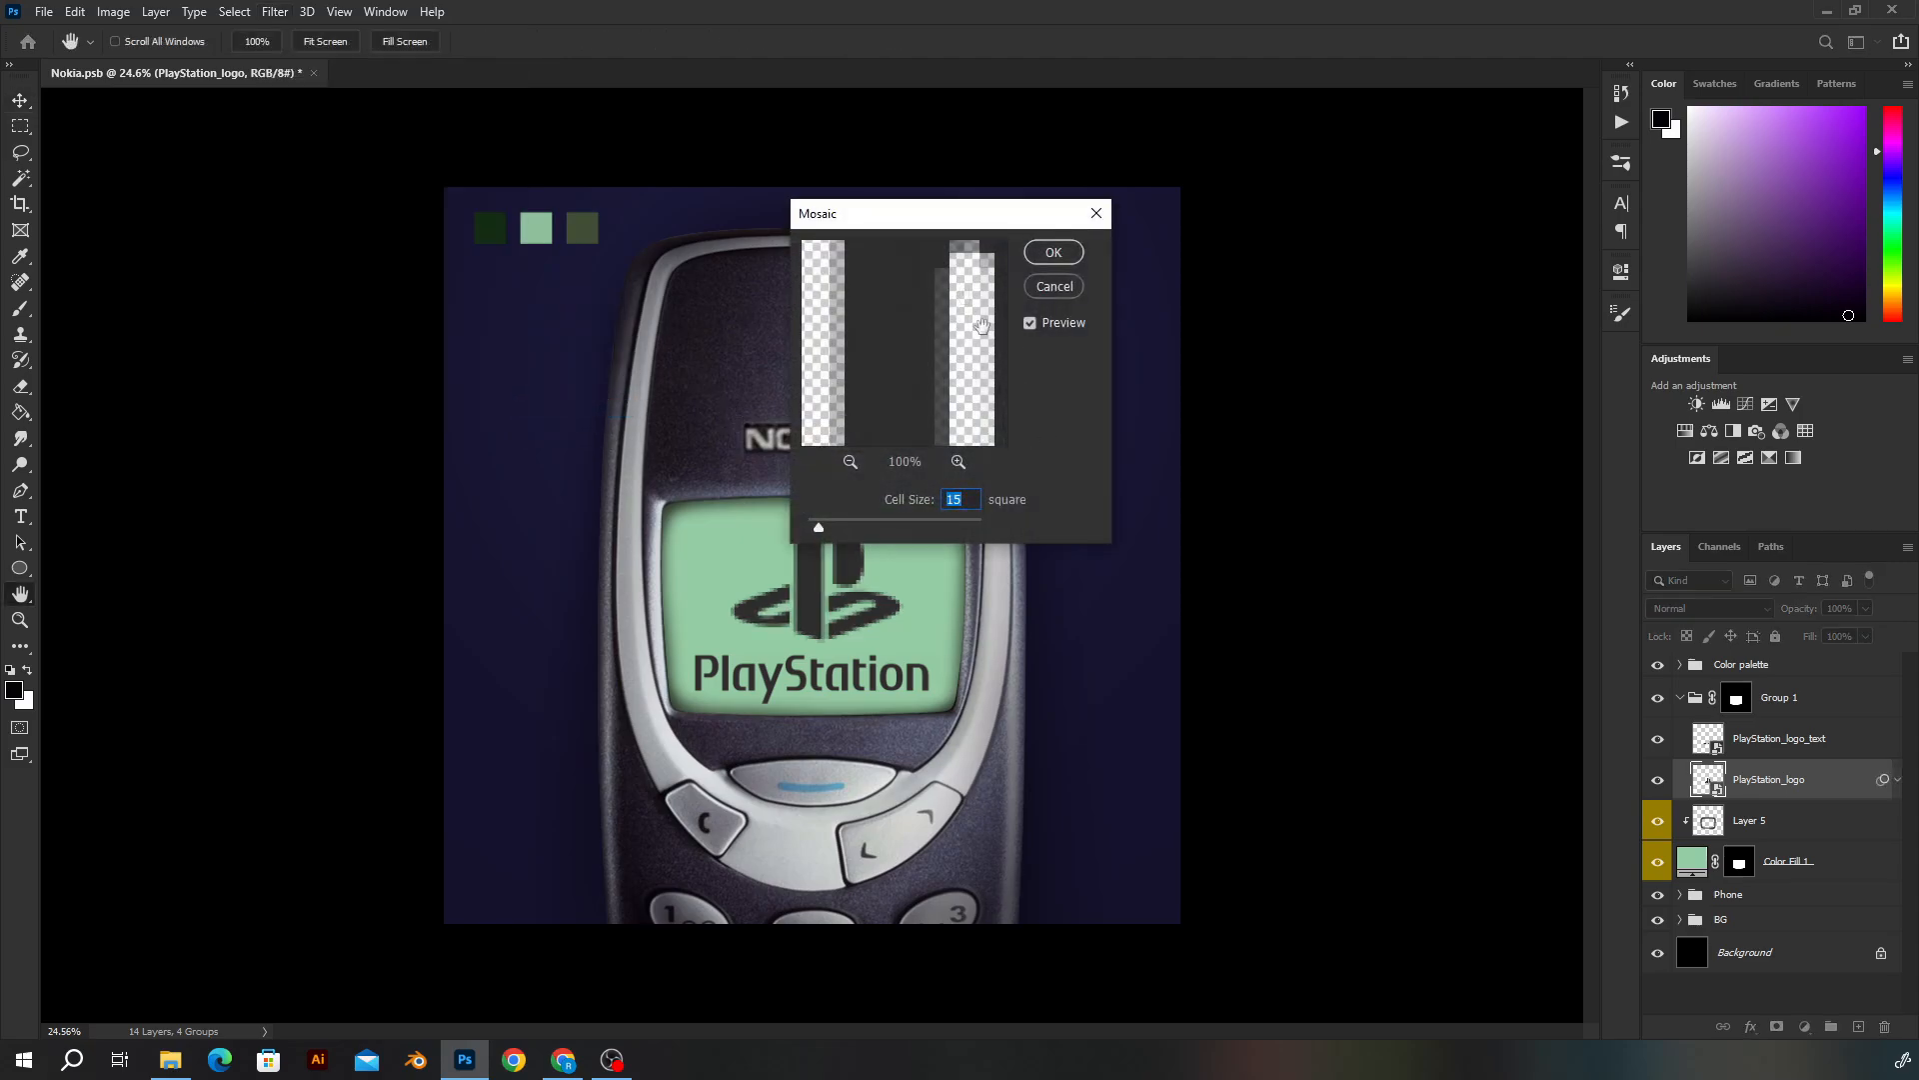
pyautogui.moveTo(943, 210); pyautogui.dragTo(1421, 324)
pyautogui.moveTo(1298, 644); pyautogui.dragTo(1343, 646)
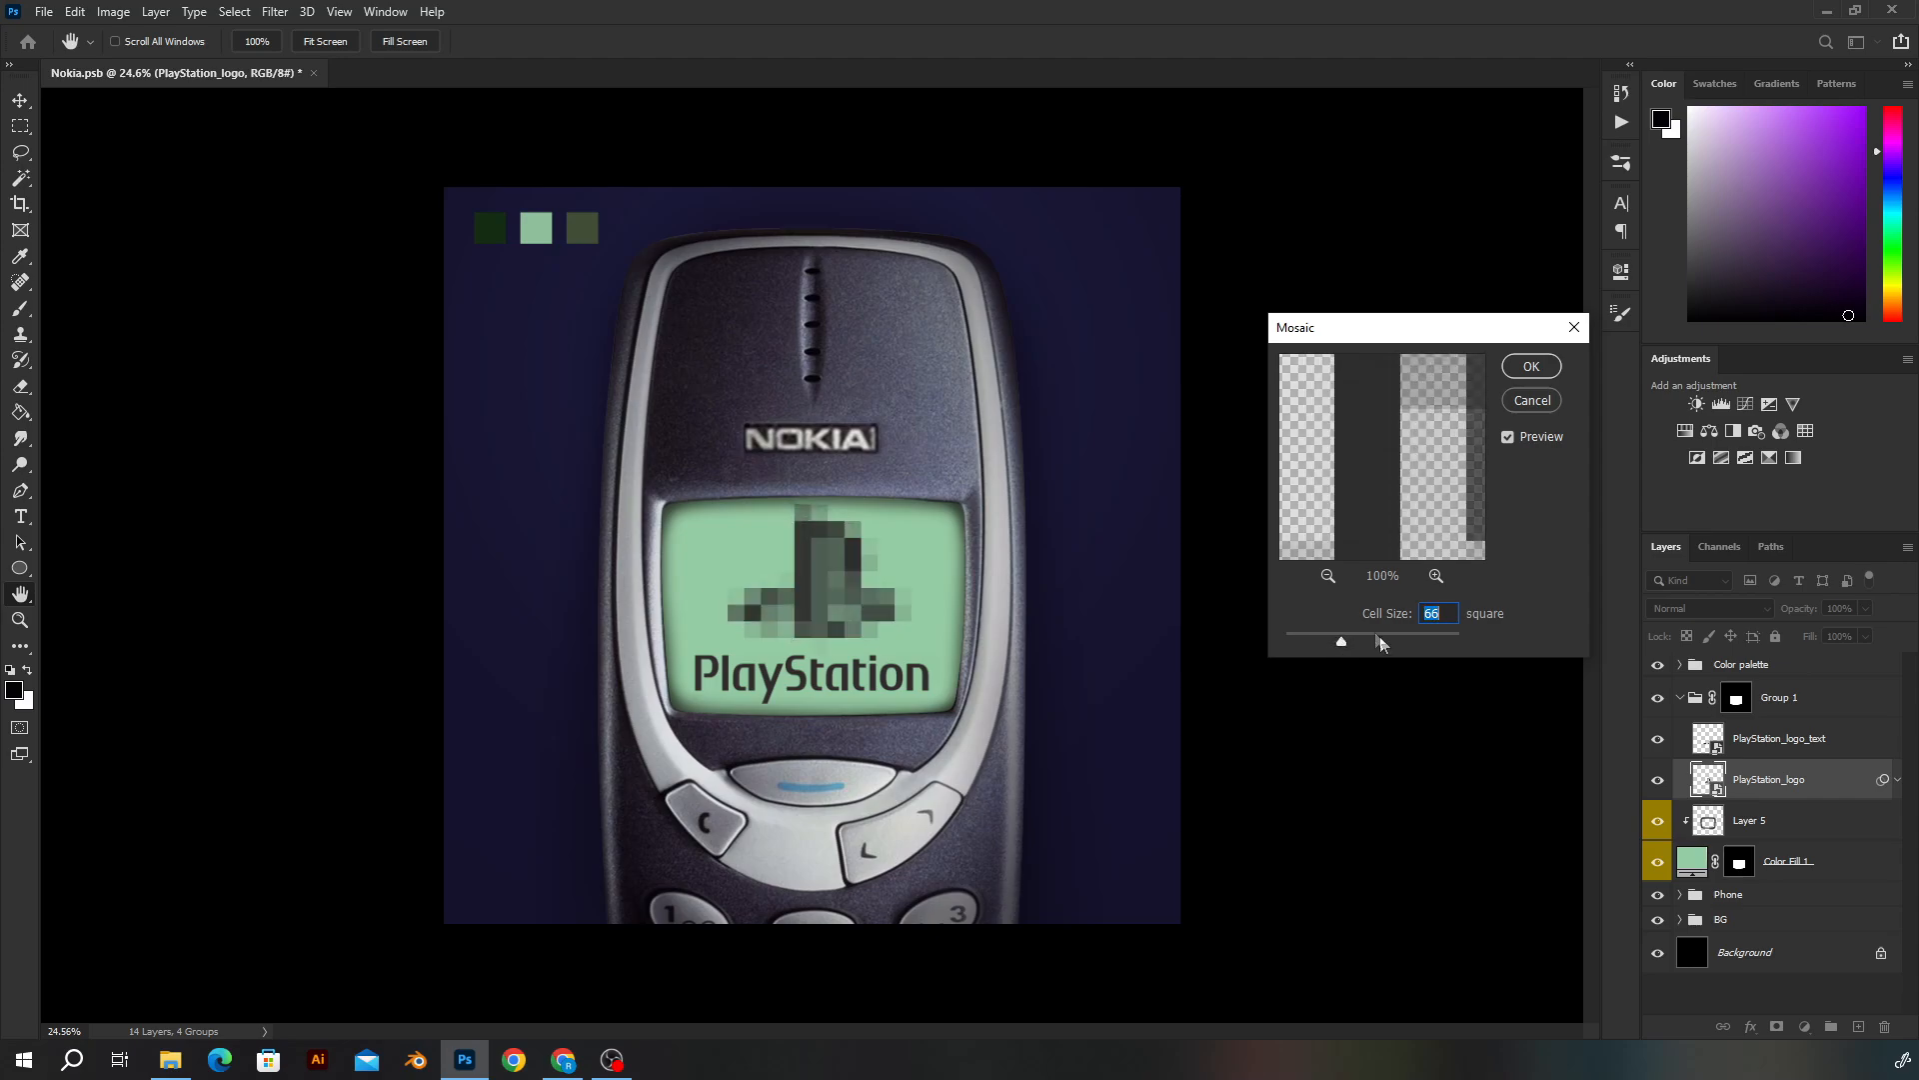
pyautogui.click(1307, 645)
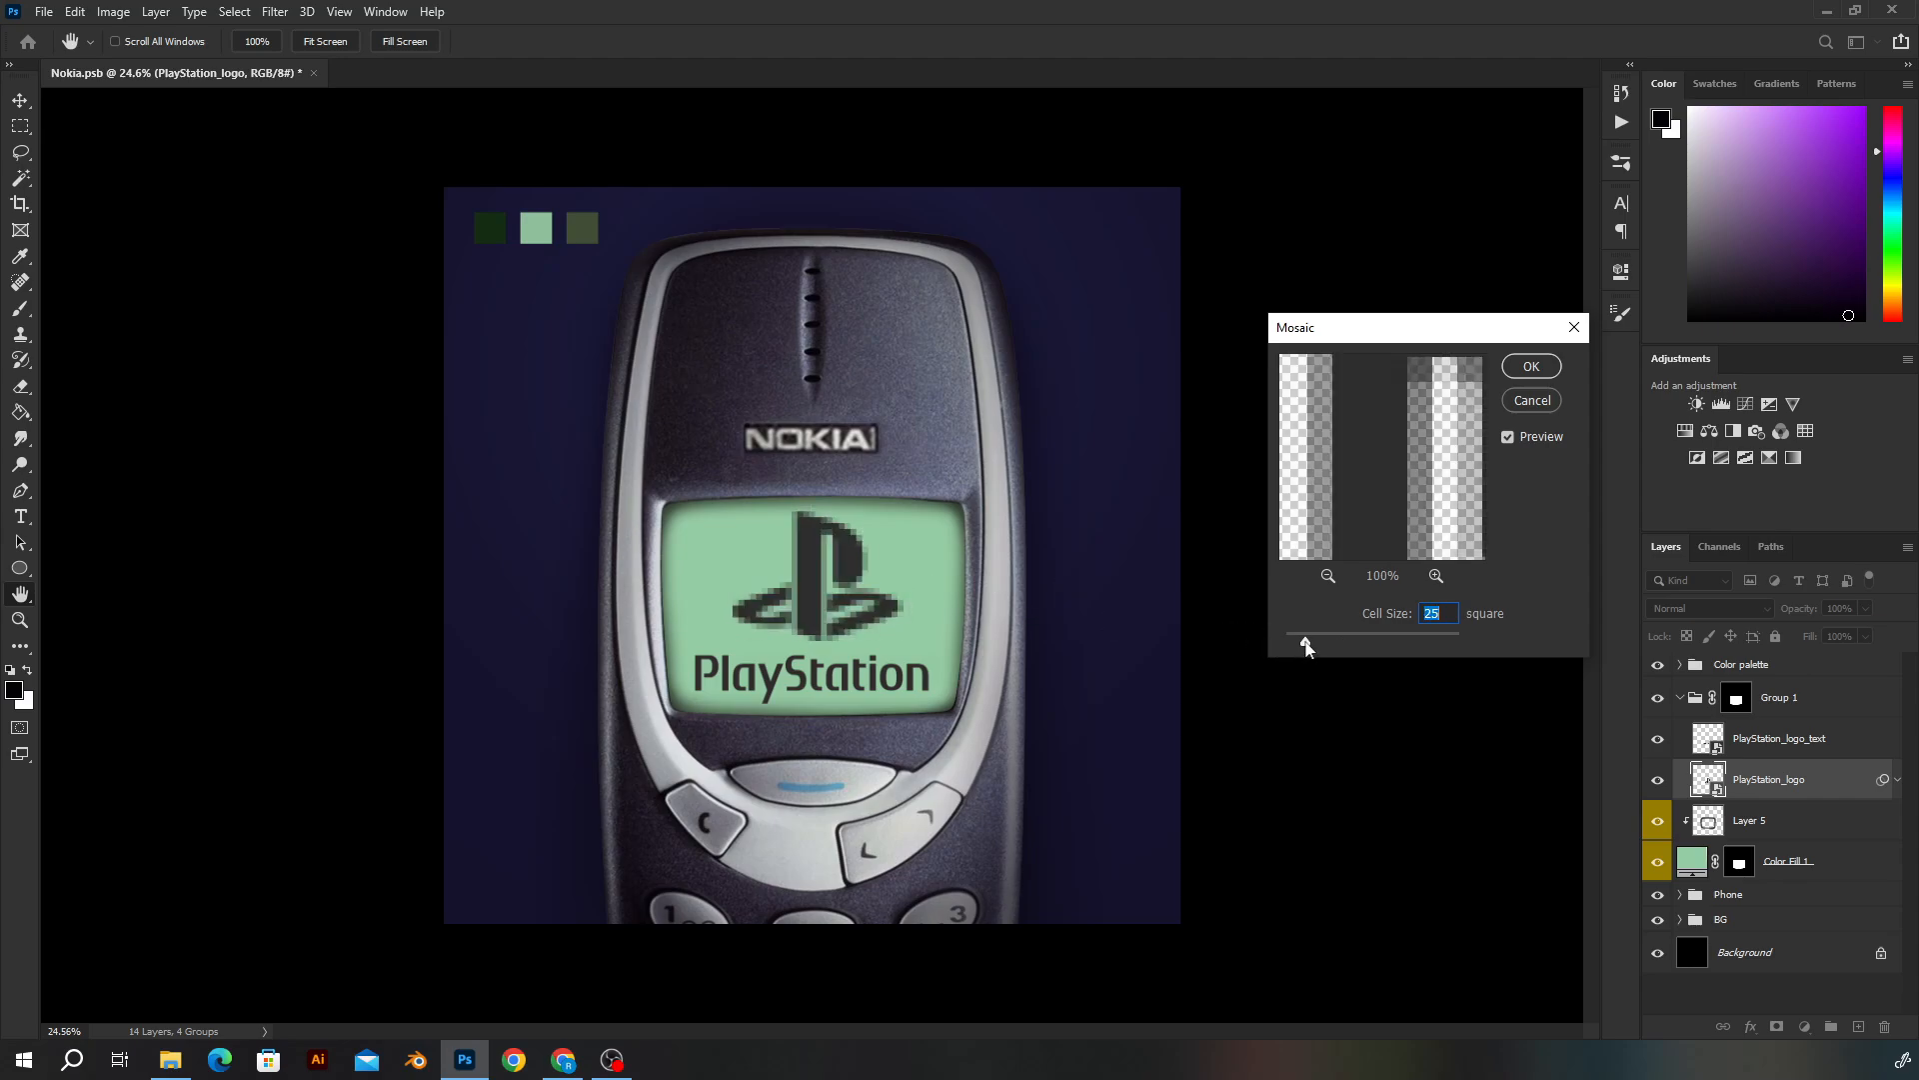
pyautogui.moveTo(1306, 646); pyautogui.dragTo(1301, 647)
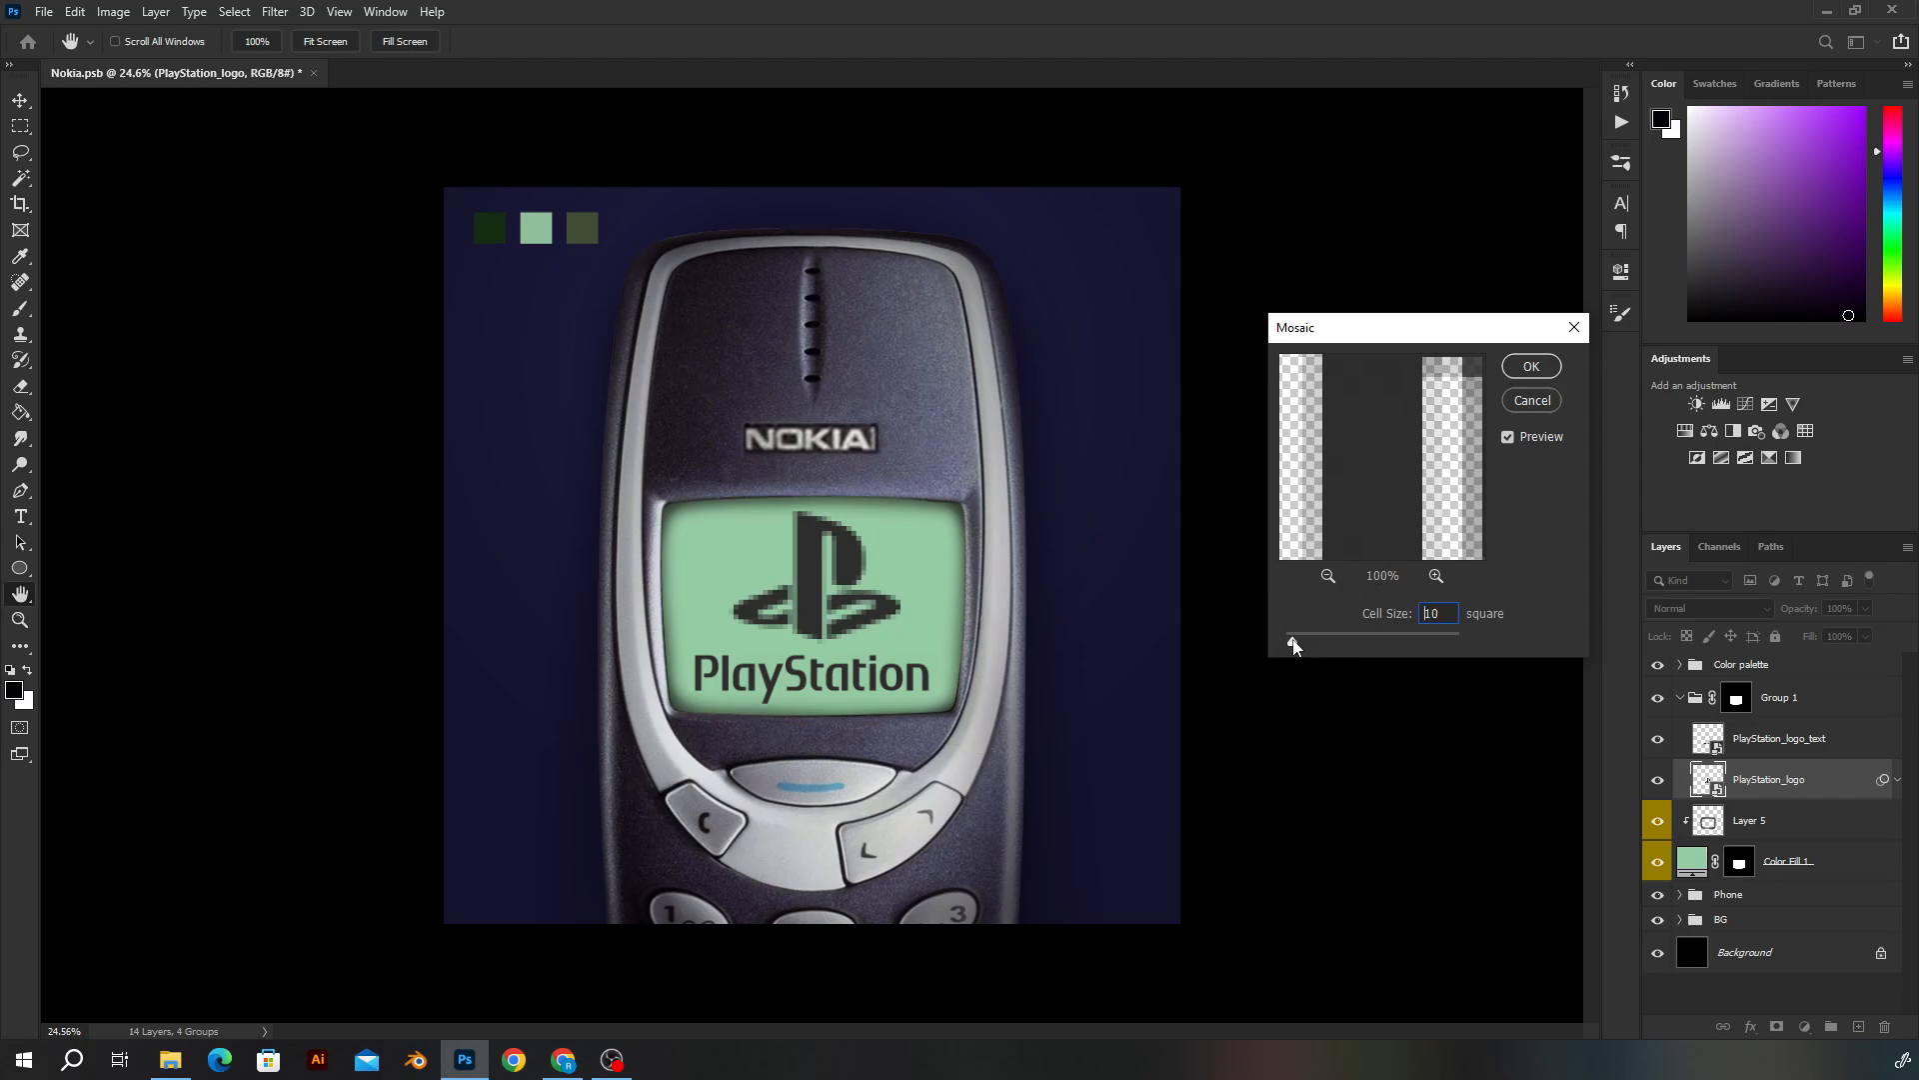
pyautogui.moveTo(1293, 645); pyautogui.dragTo(1290, 646)
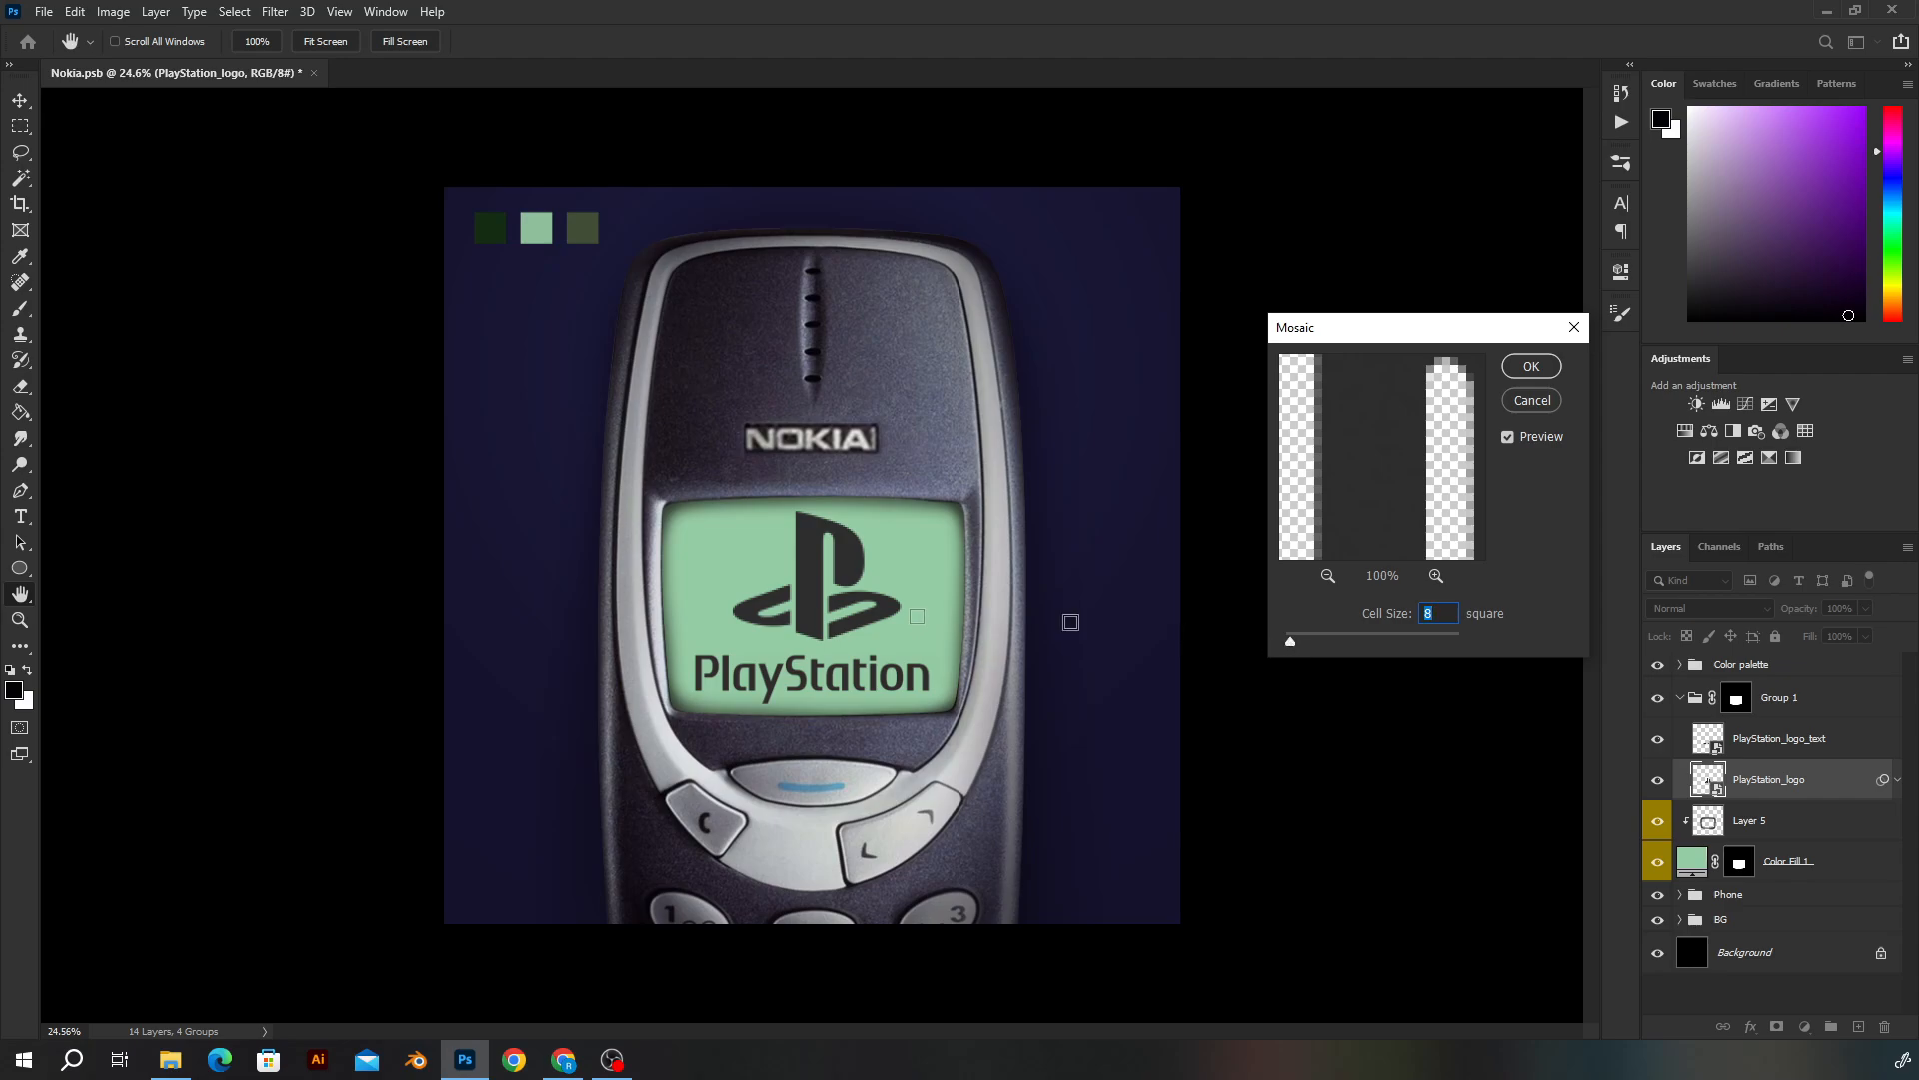
pyautogui.press('ctrl')
pyautogui.write('20')
pyautogui.click(1532, 367)
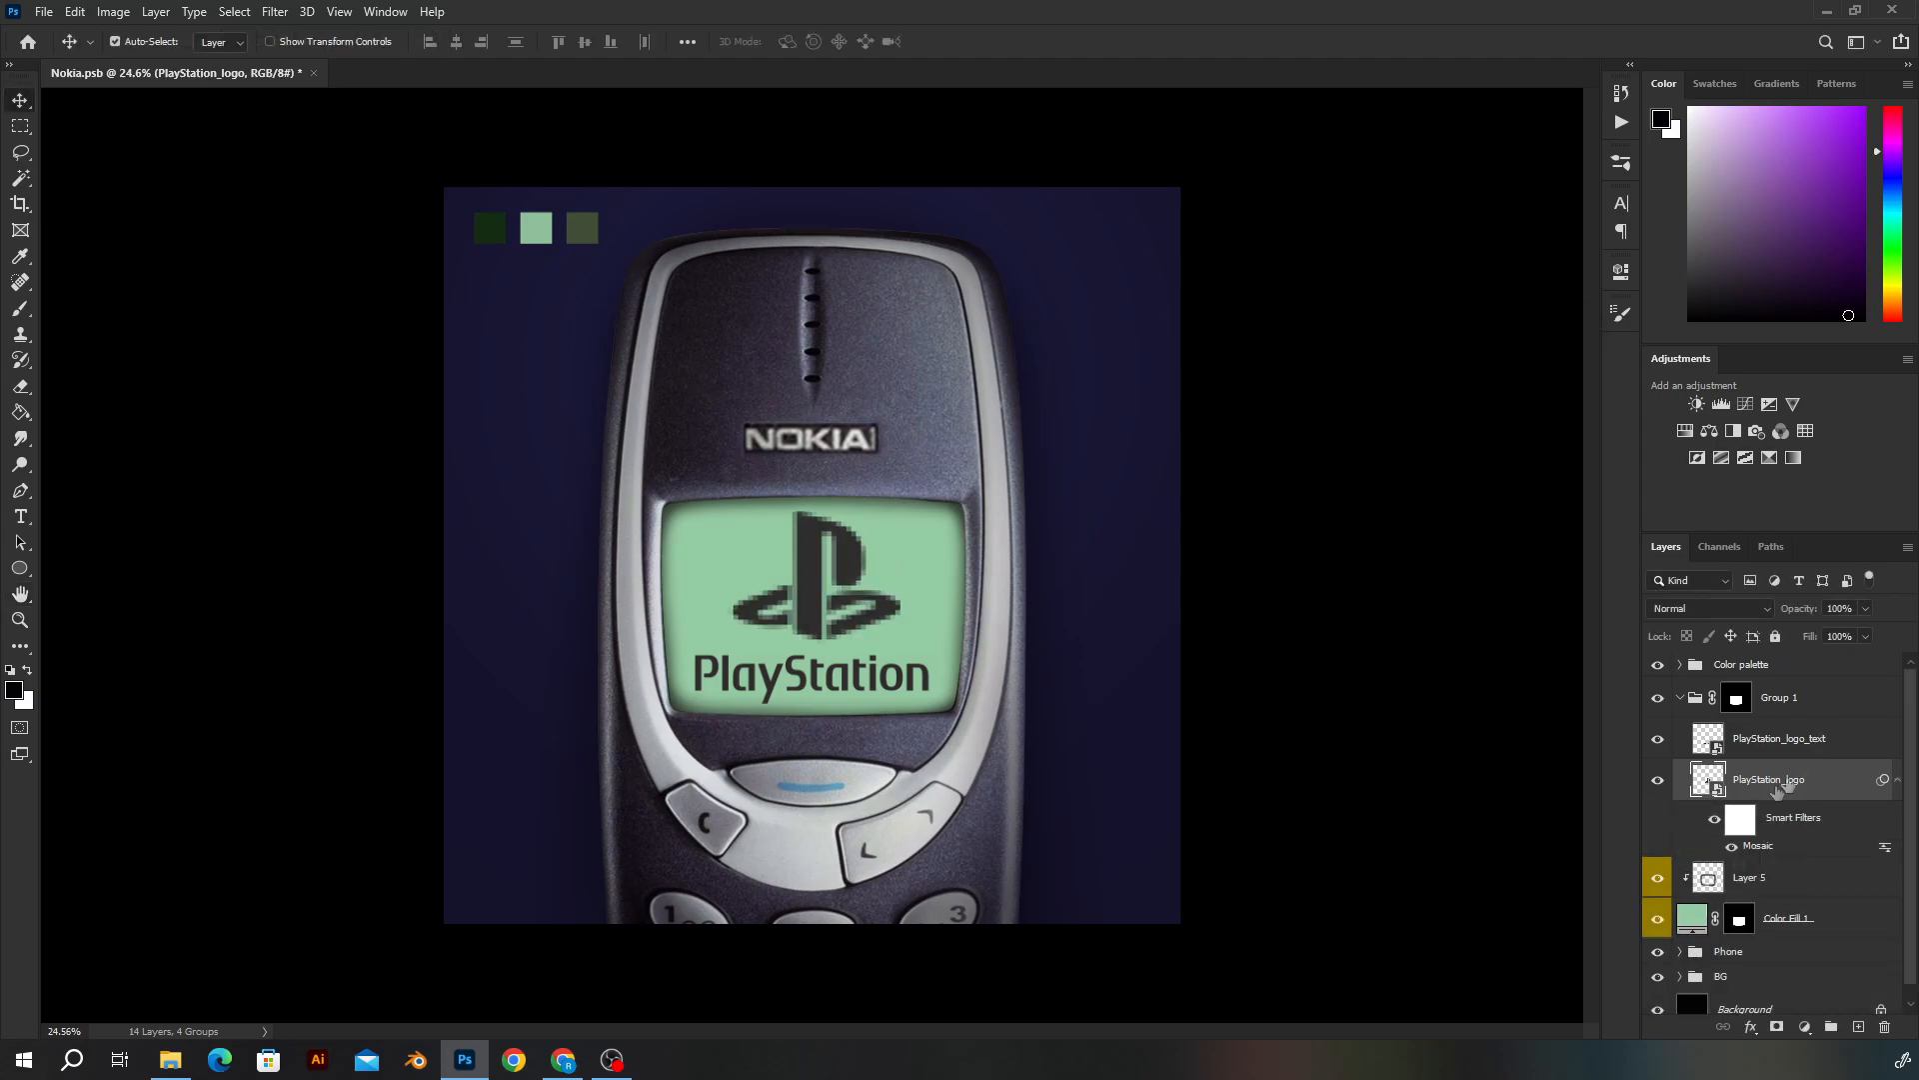
# Apply a Mosaic filter to the PlayStation_logo_text layer with a cell size of 10 square
pyautogui.click(1740, 745)
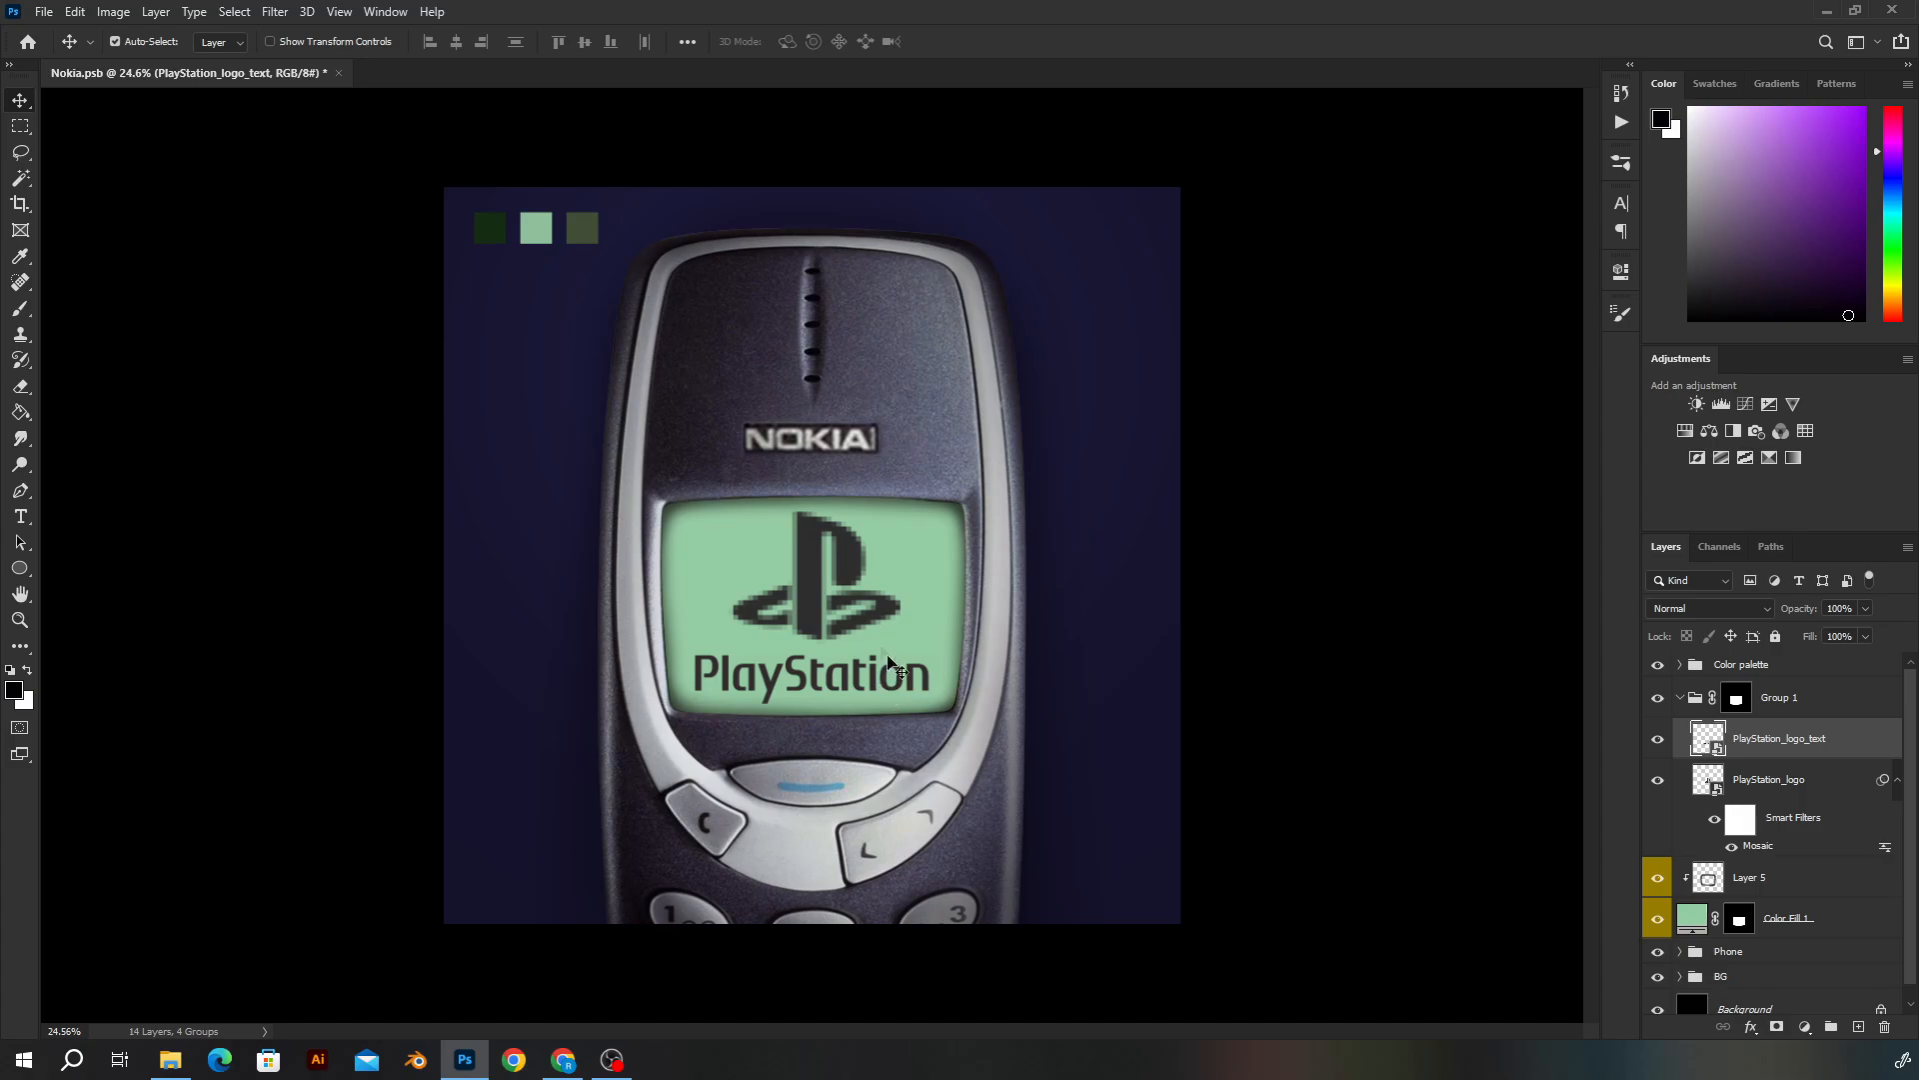
pyautogui.click(270, 12)
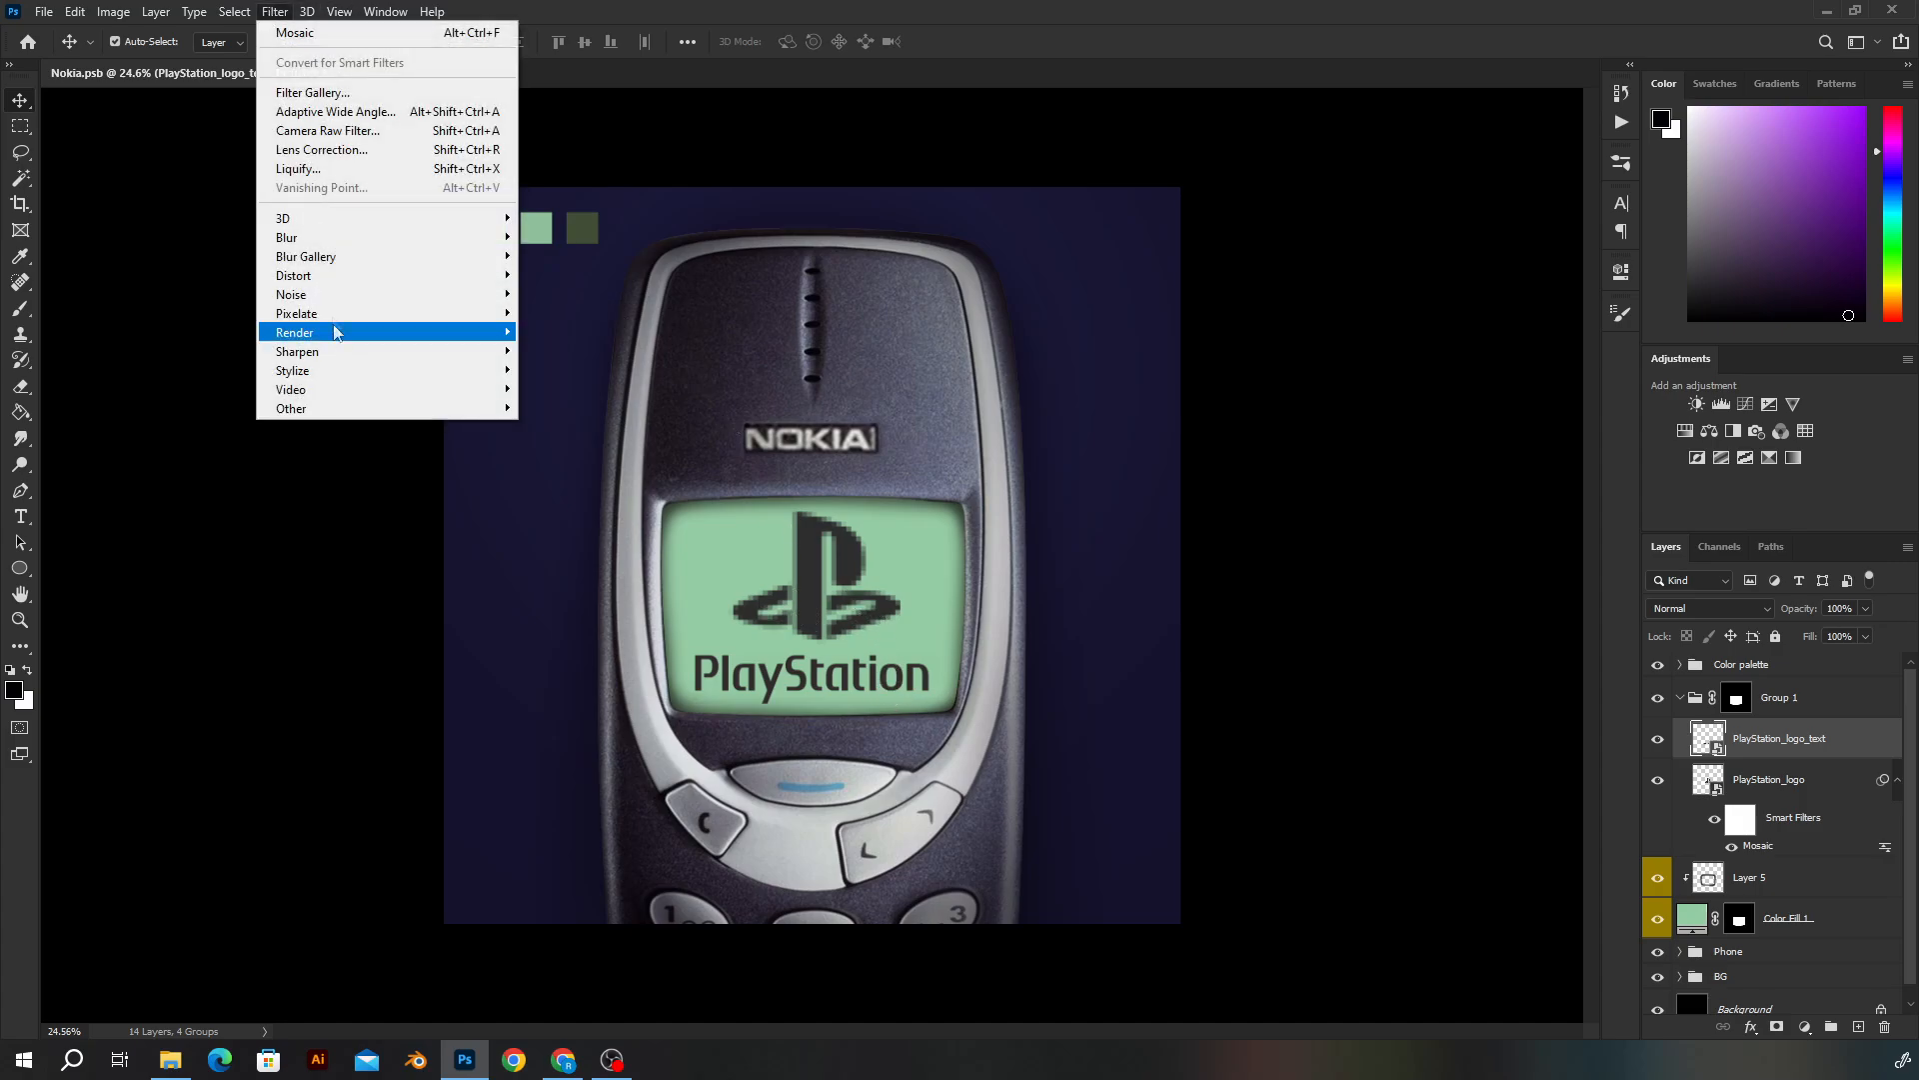
pyautogui.moveTo(465, 322)
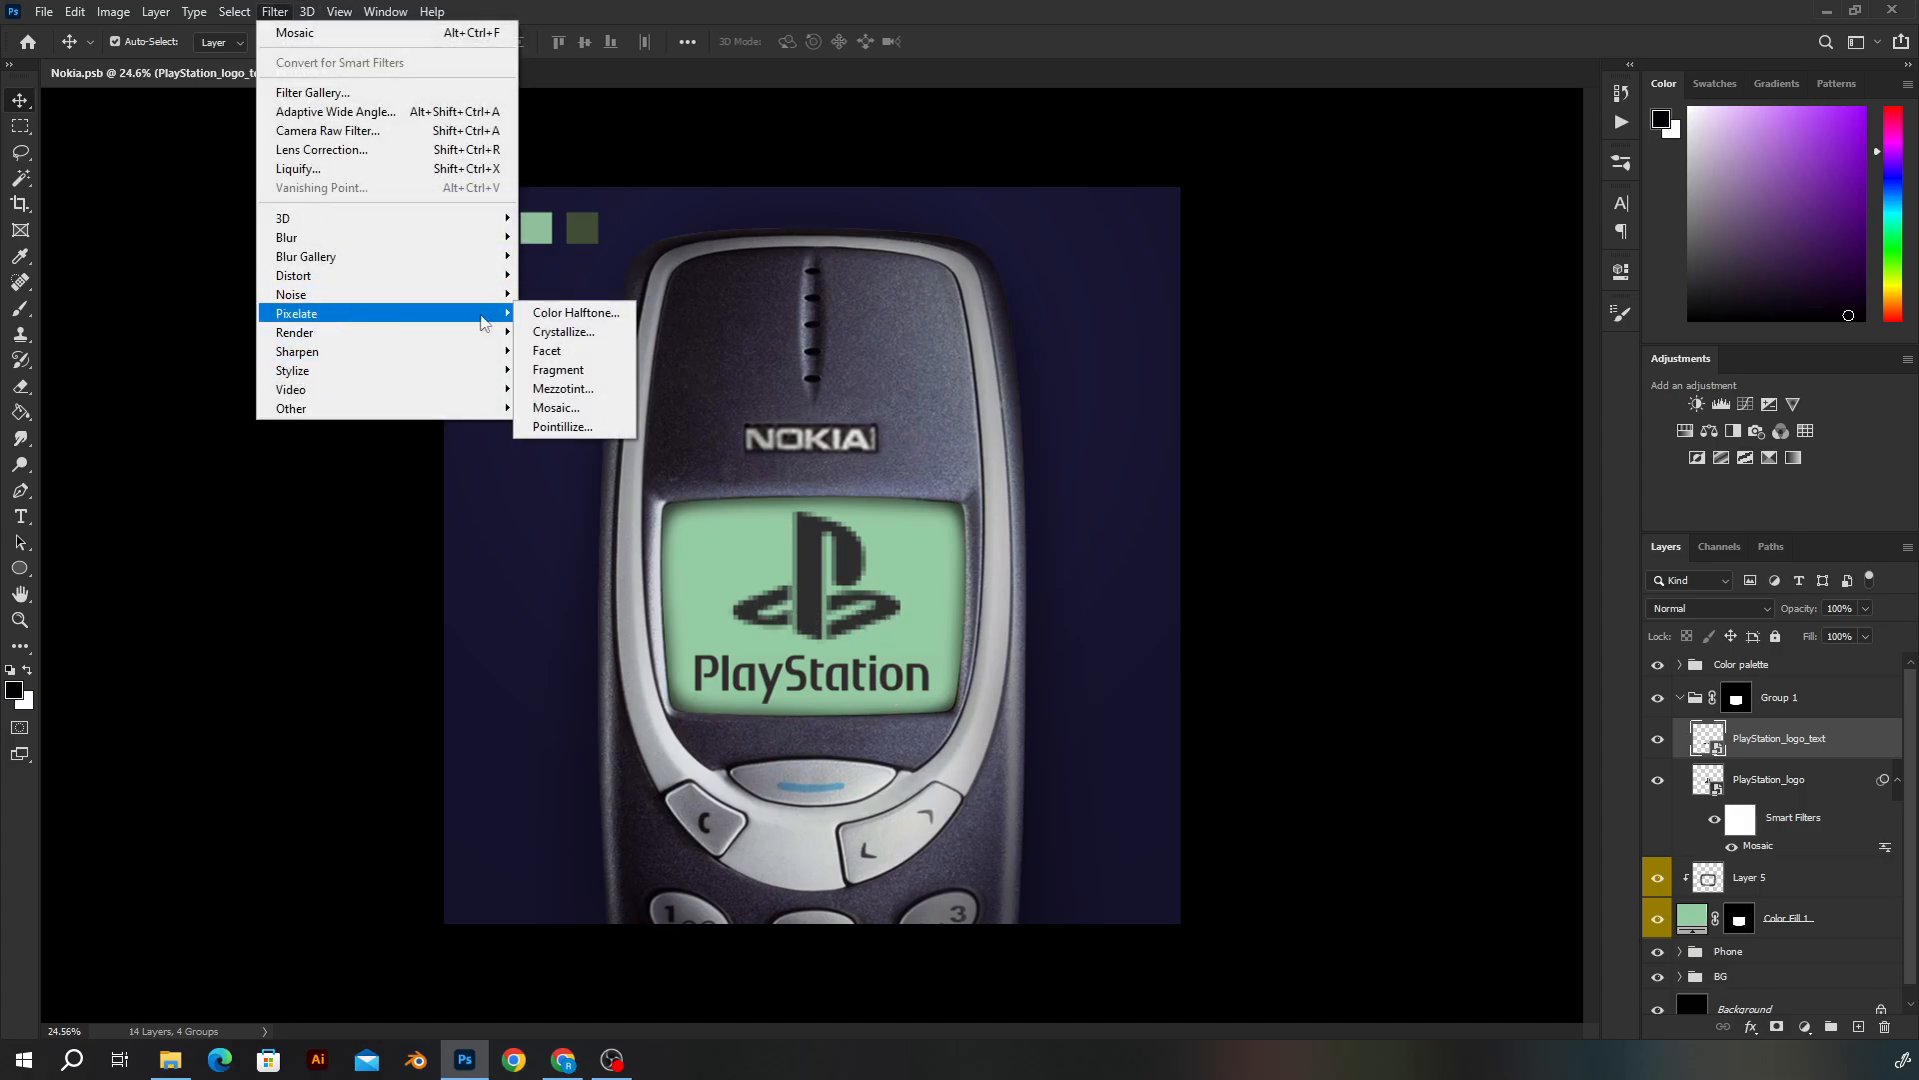
pyautogui.click(595, 407)
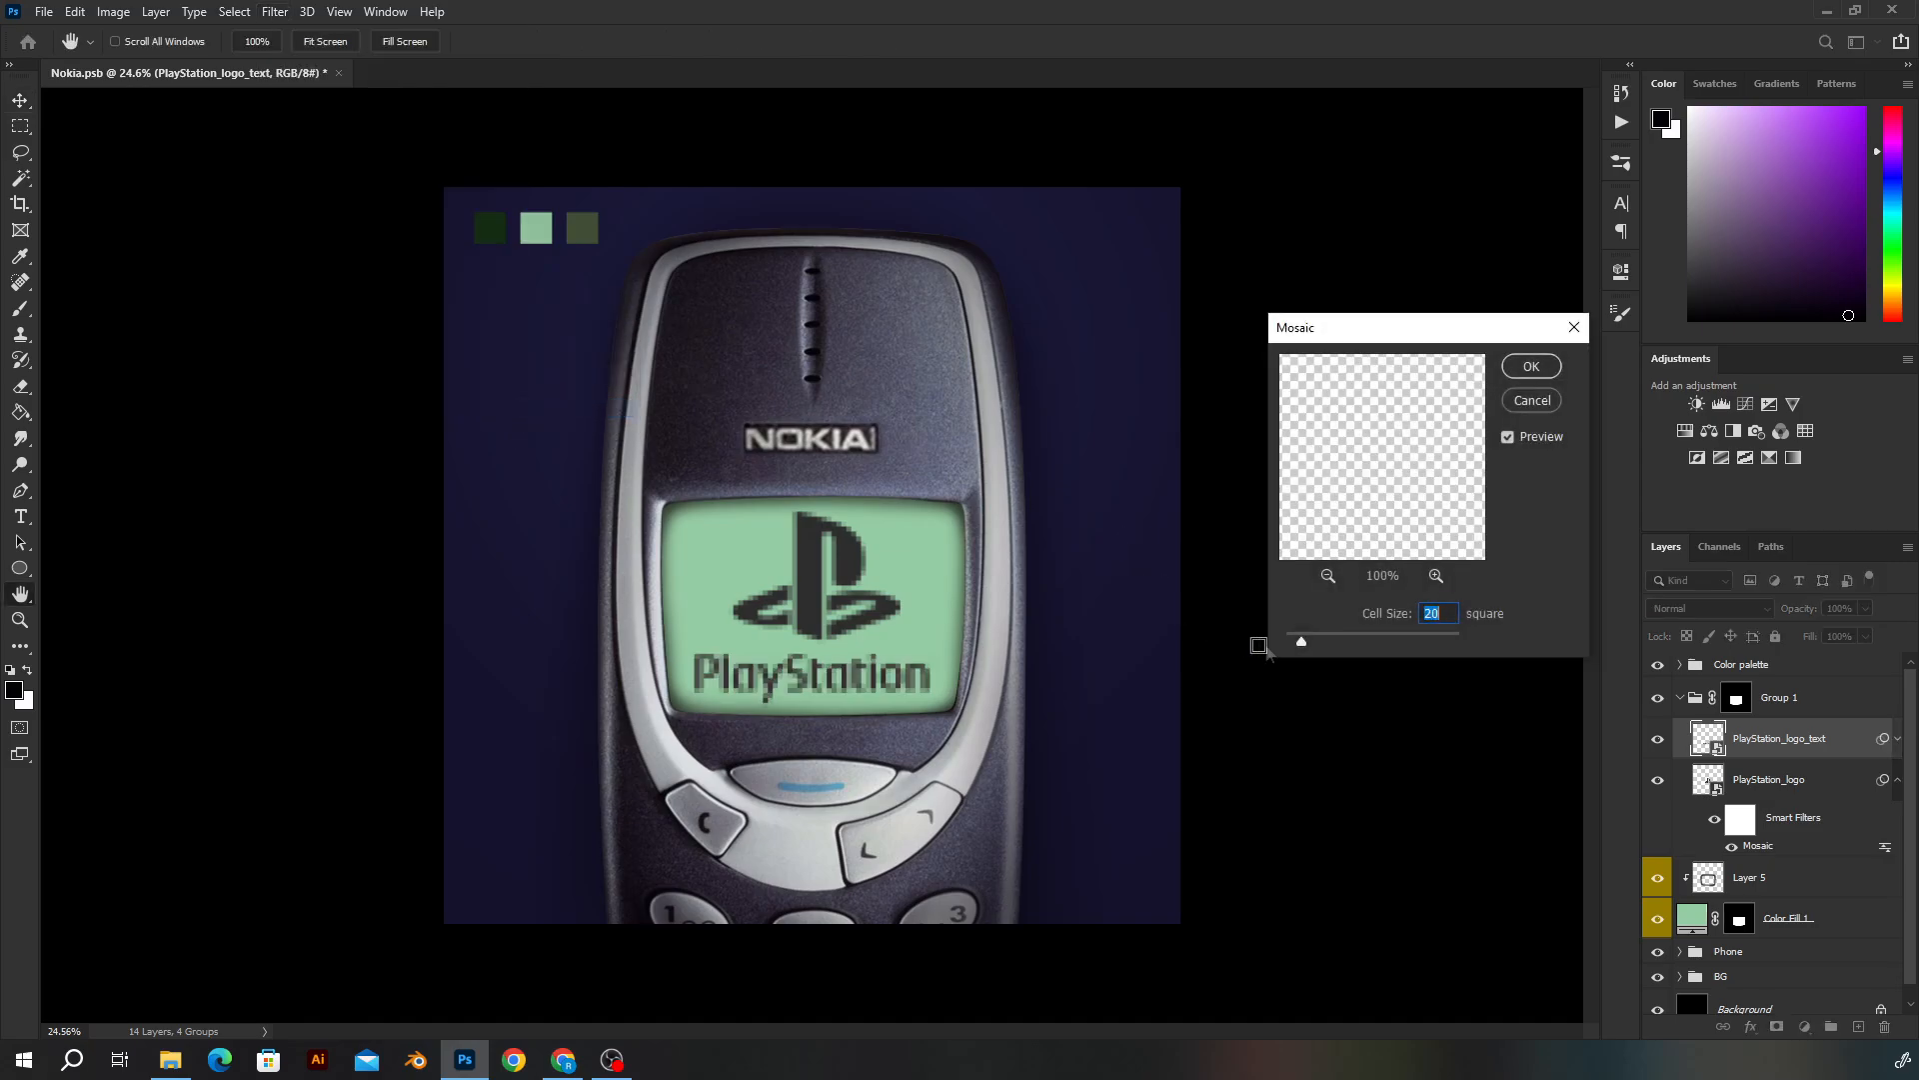
pyautogui.moveTo(1312, 647)
pyautogui.mouseDown()
pyautogui.moveTo(1247, 645)
pyautogui.moveTo(1295, 646)
pyautogui.mouseUp()
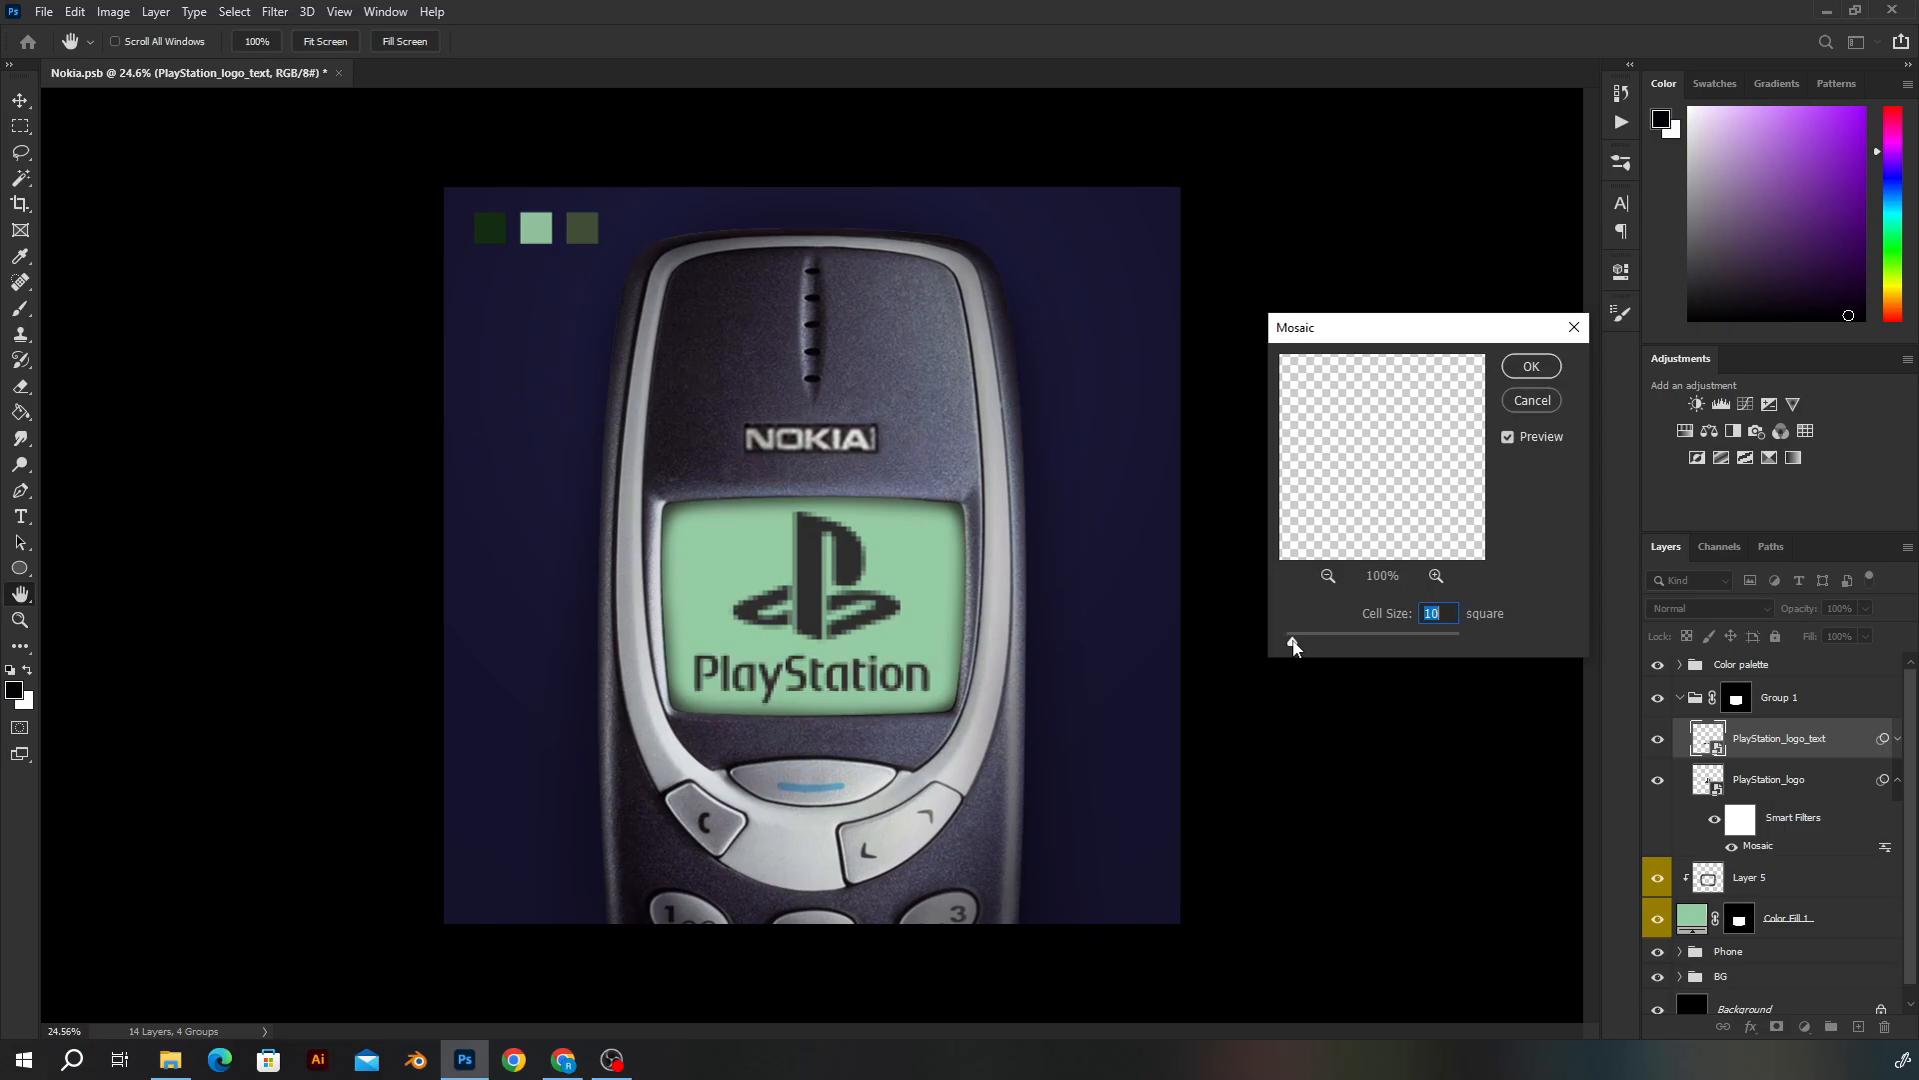
pyautogui.click(1543, 360)
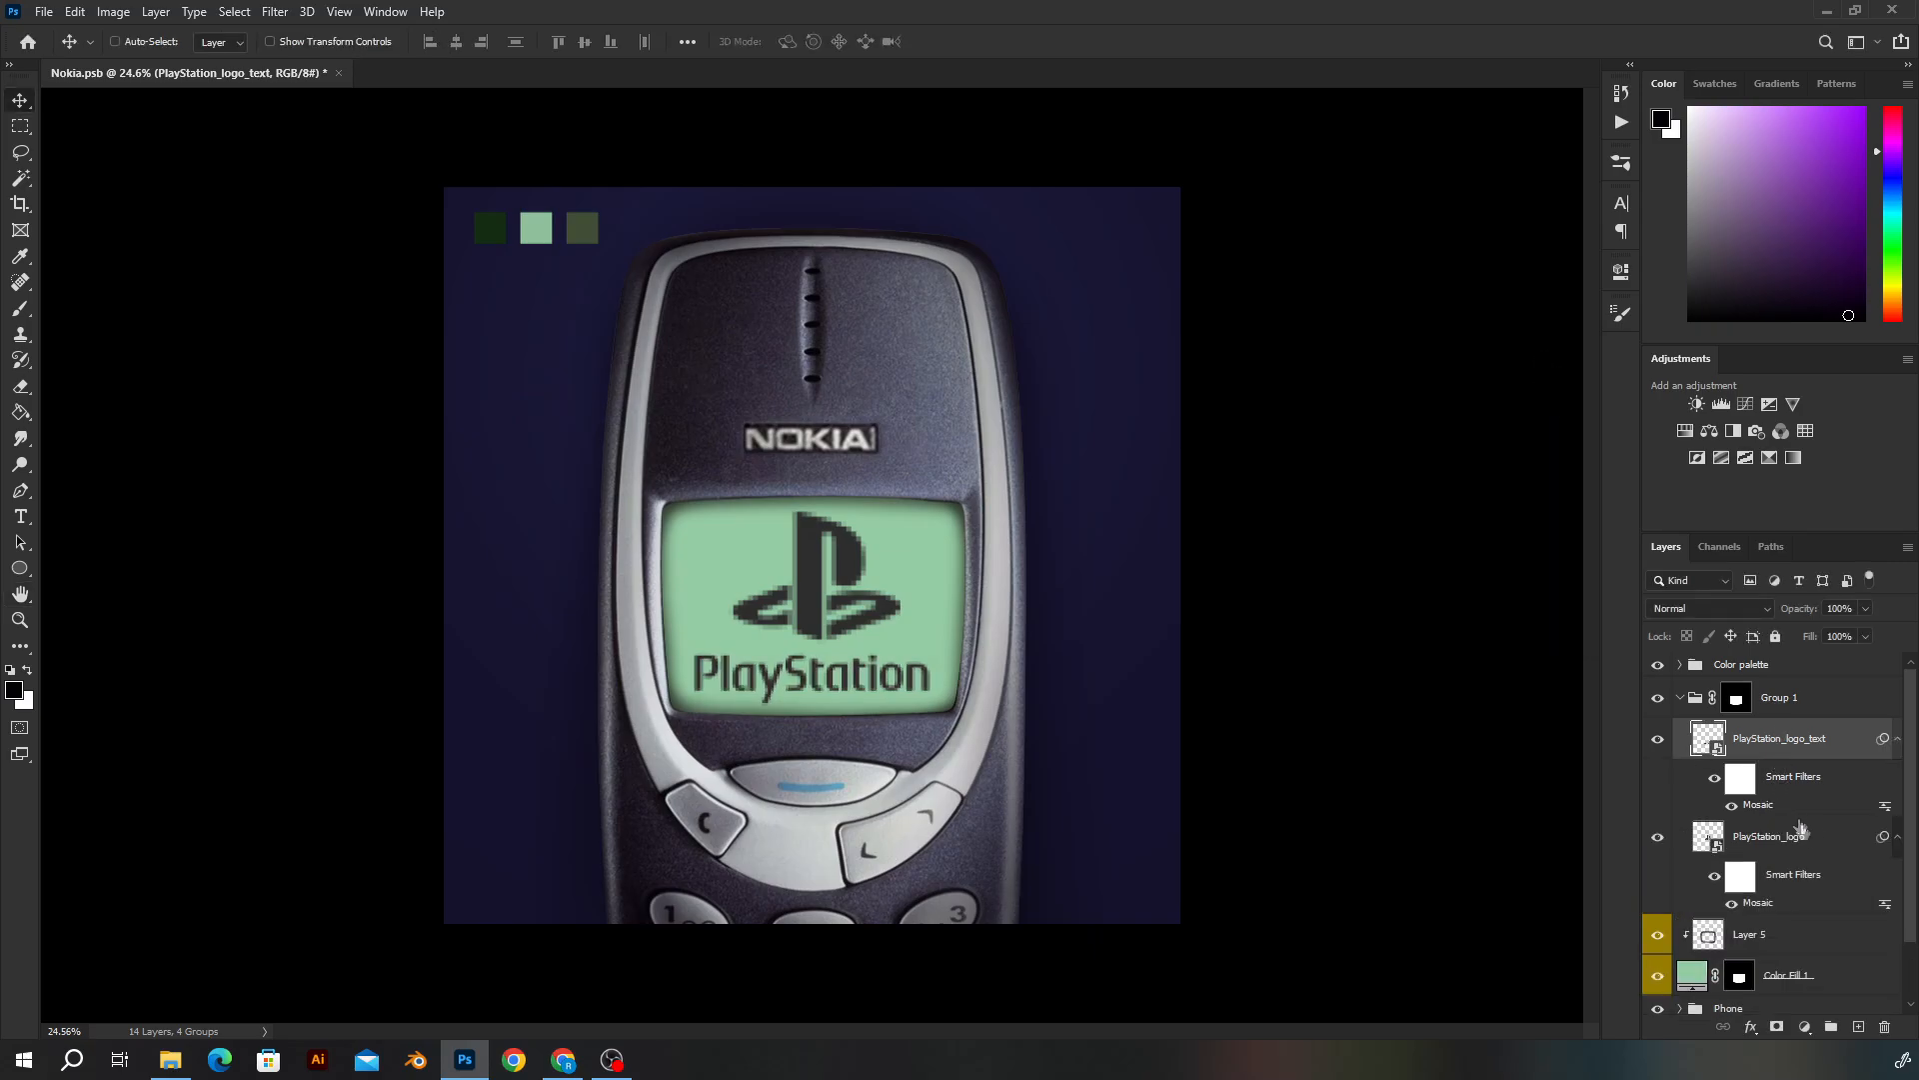
# Group the two pixelated PlayStation layers inside Group 1 and name the new group Logos
pyautogui.keyDown('shift'); pyautogui.click(1803, 834); pyautogui.keyUp('shift')
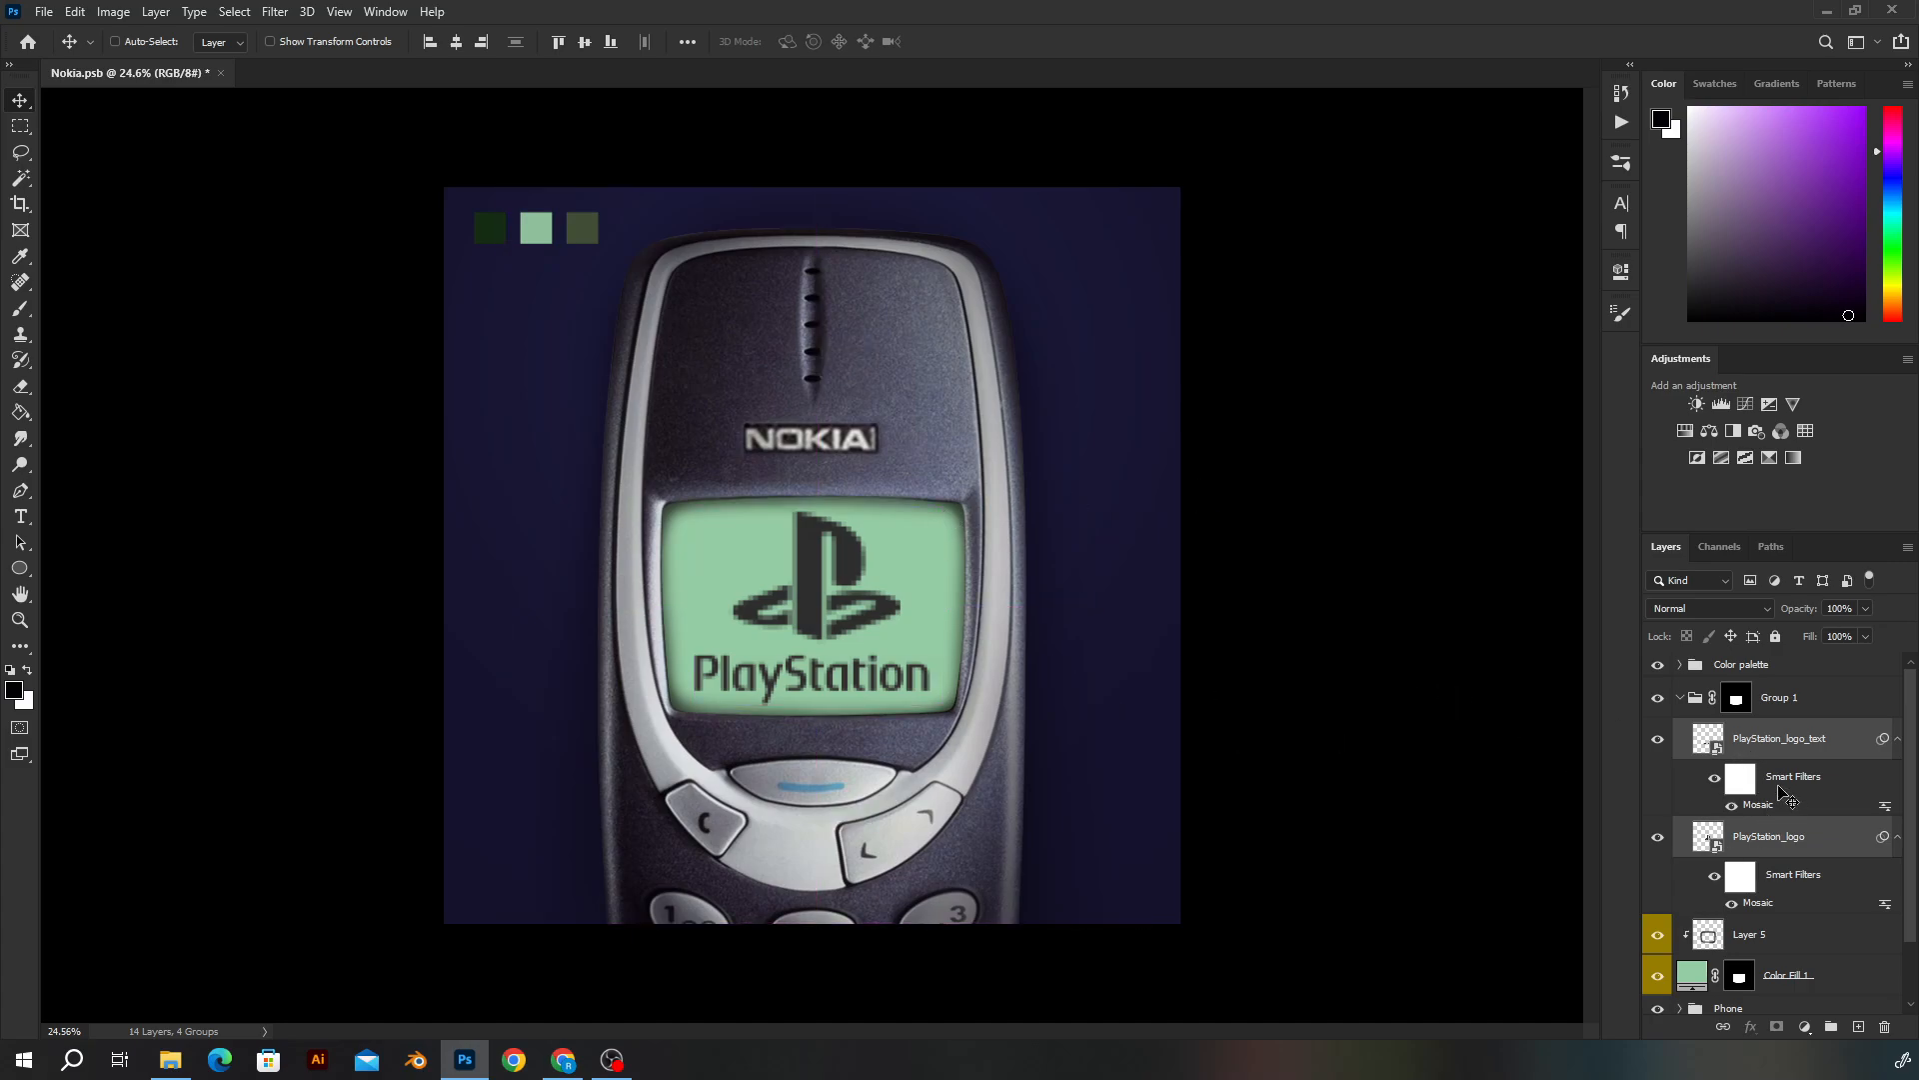
pyautogui.hotkey('ctrl', 'g')
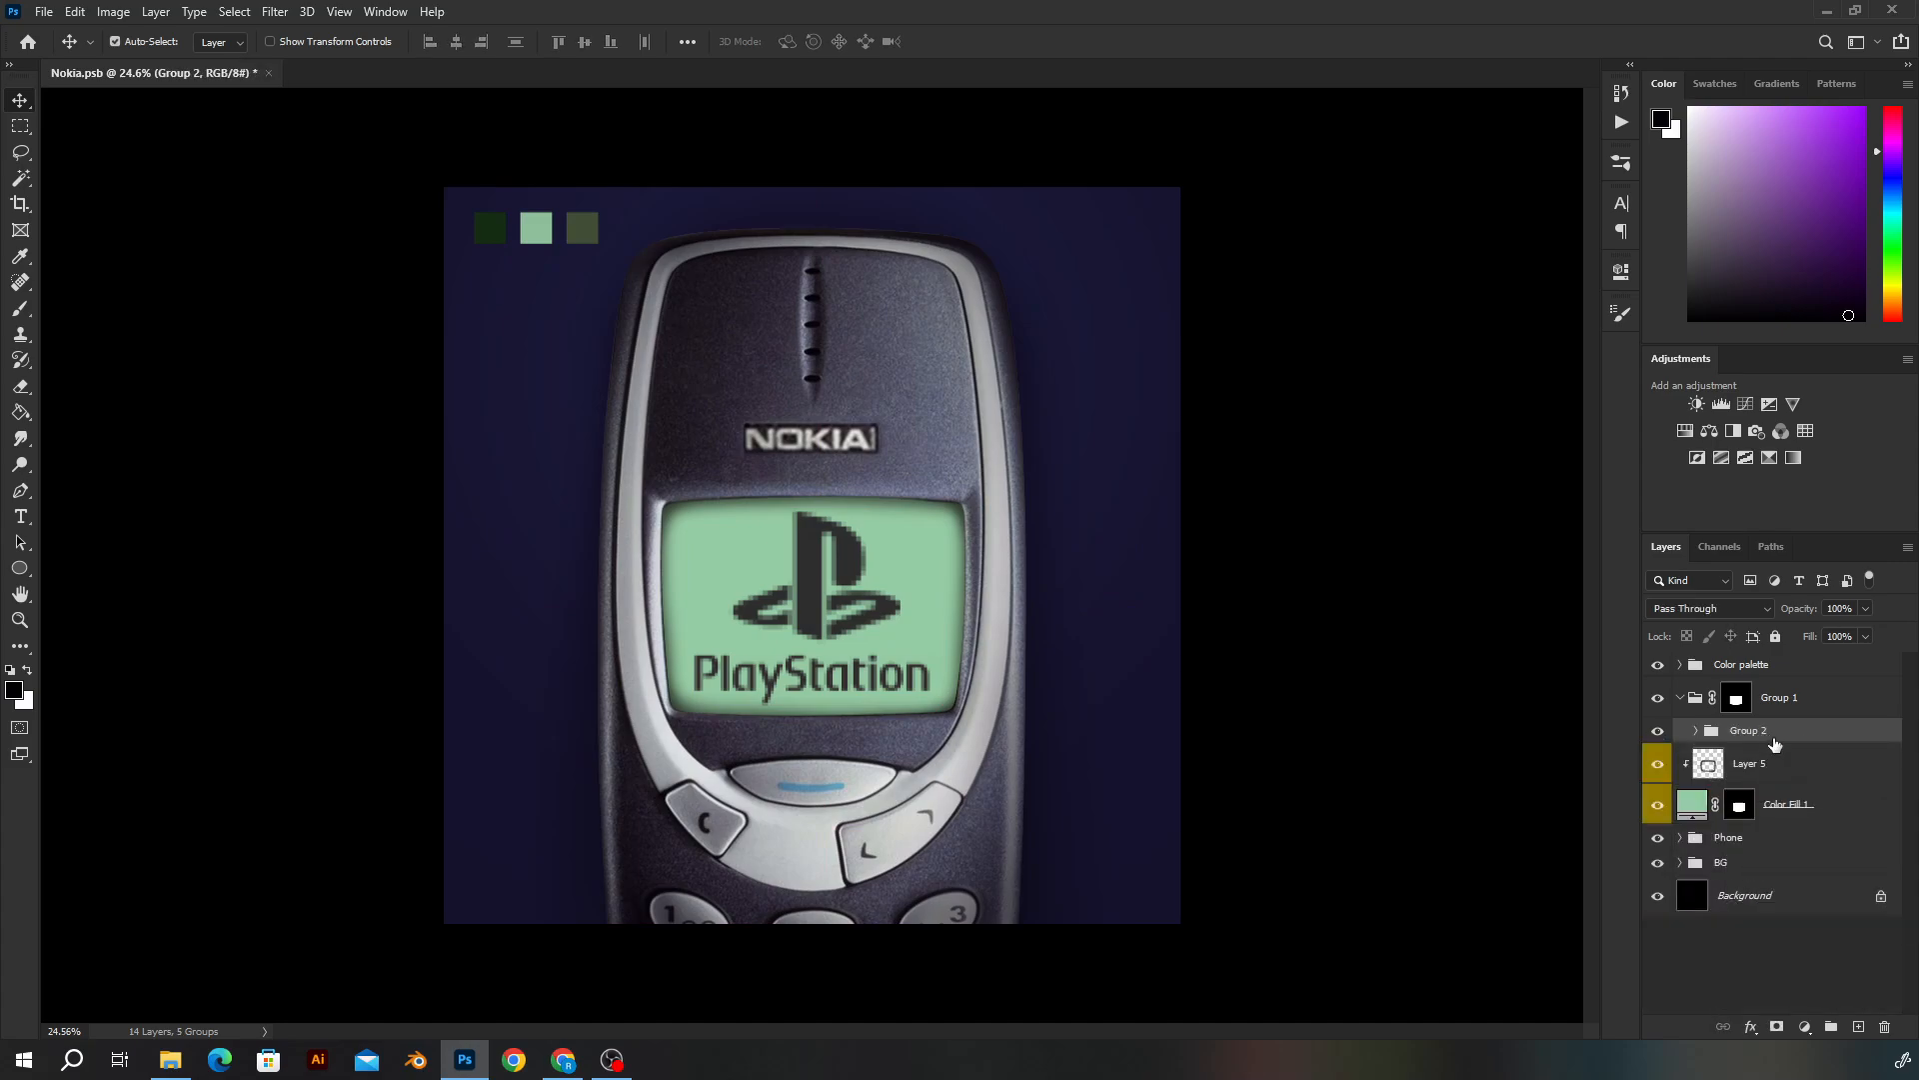
pyautogui.doubleClick(1748, 729)
pyautogui.write('Logos')
pyautogui.press('Return')
# Add an empty layer and a Solid Color fill layer above the Logos group, both clipped to it
pyautogui.click(1858, 1032)
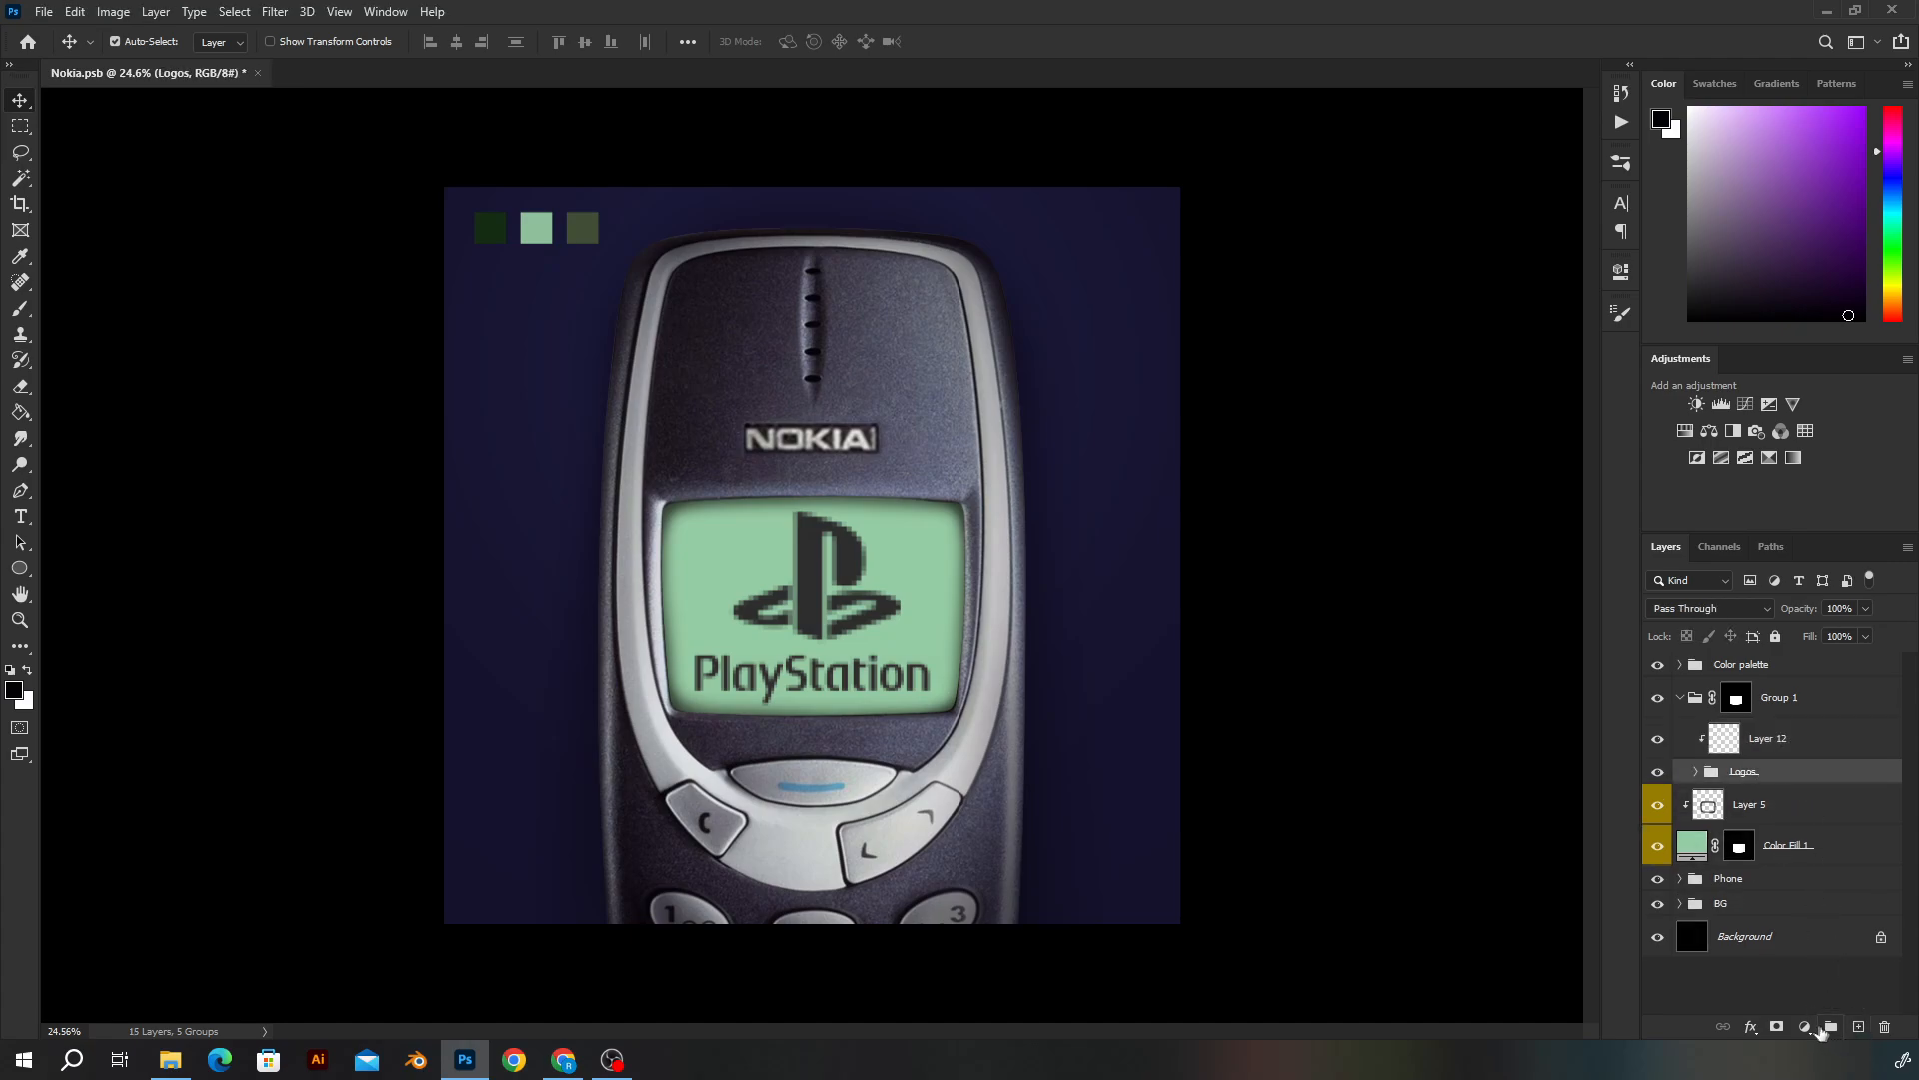
pyautogui.click(1805, 1027)
pyautogui.click(1789, 672)
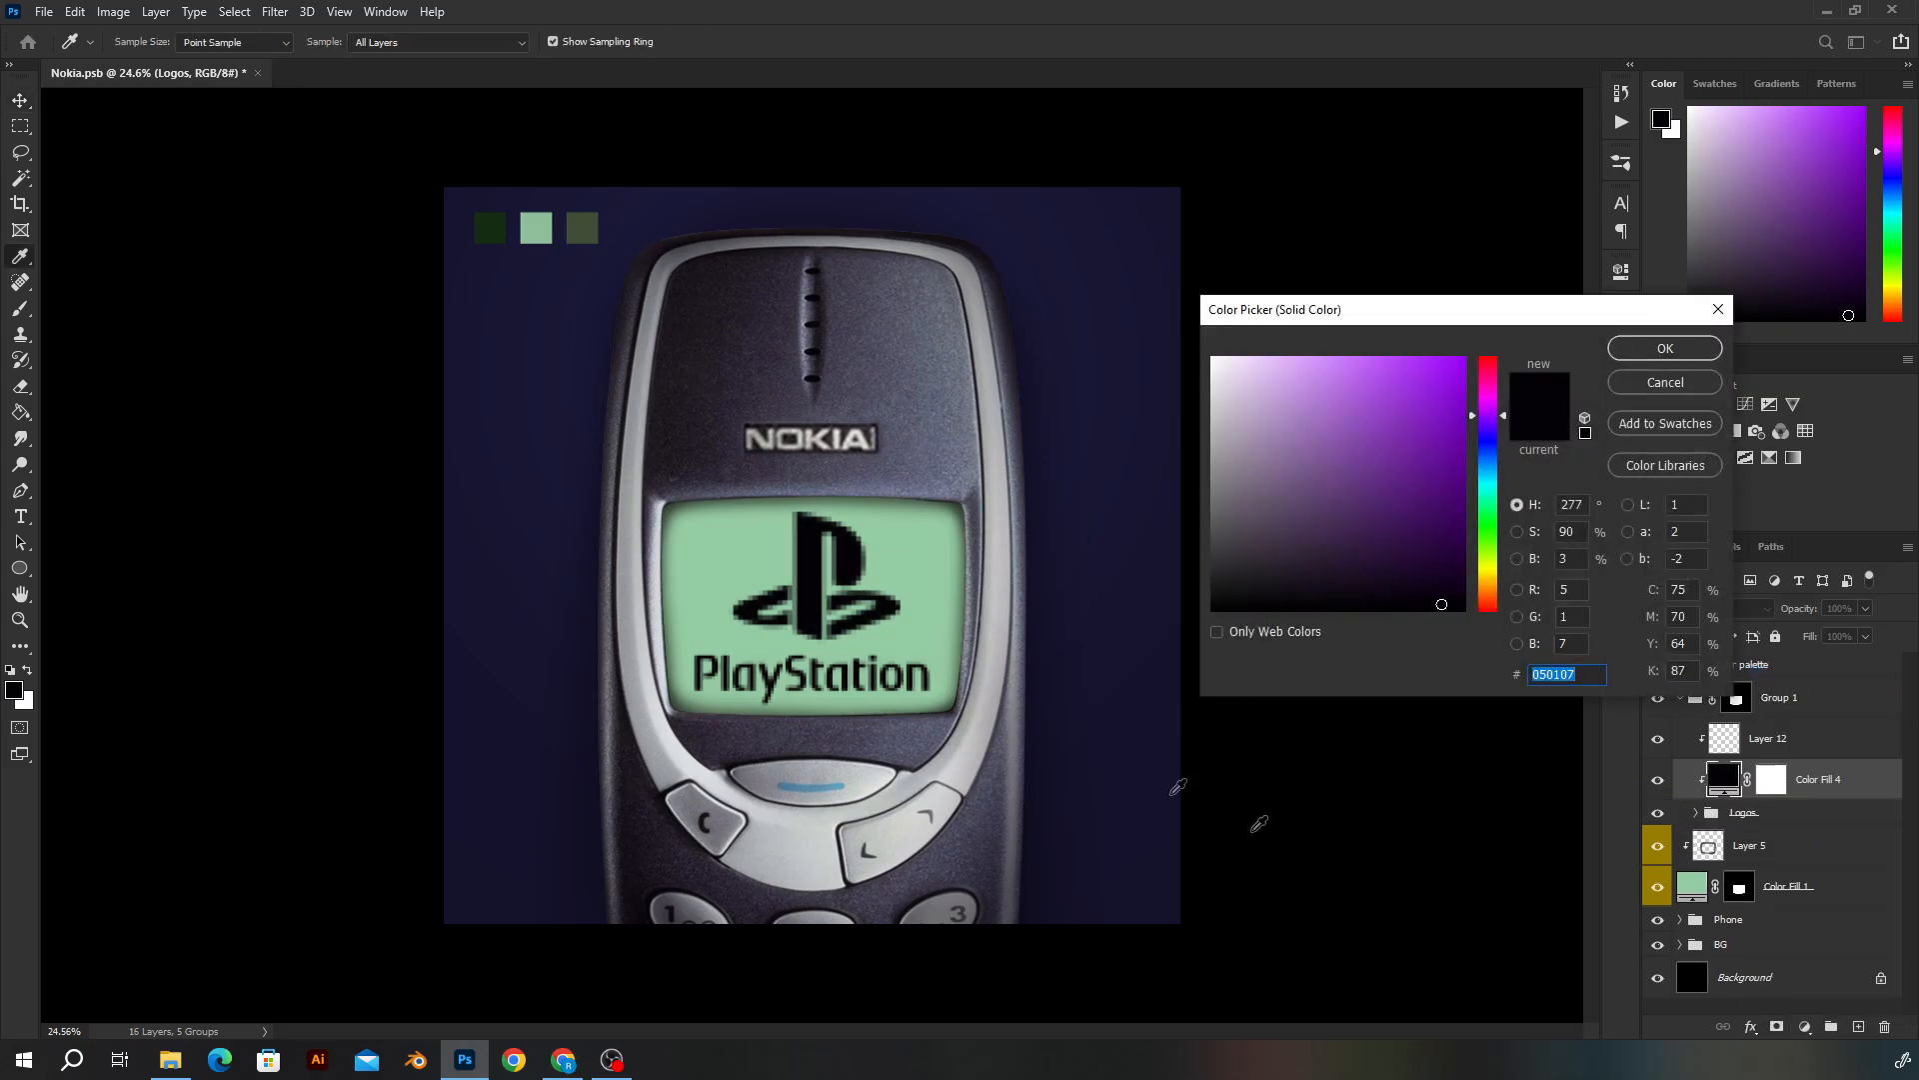
# Try purple, a medium green and the three palette swatch colours as the logo fill colour
pyautogui.click(1432, 442)
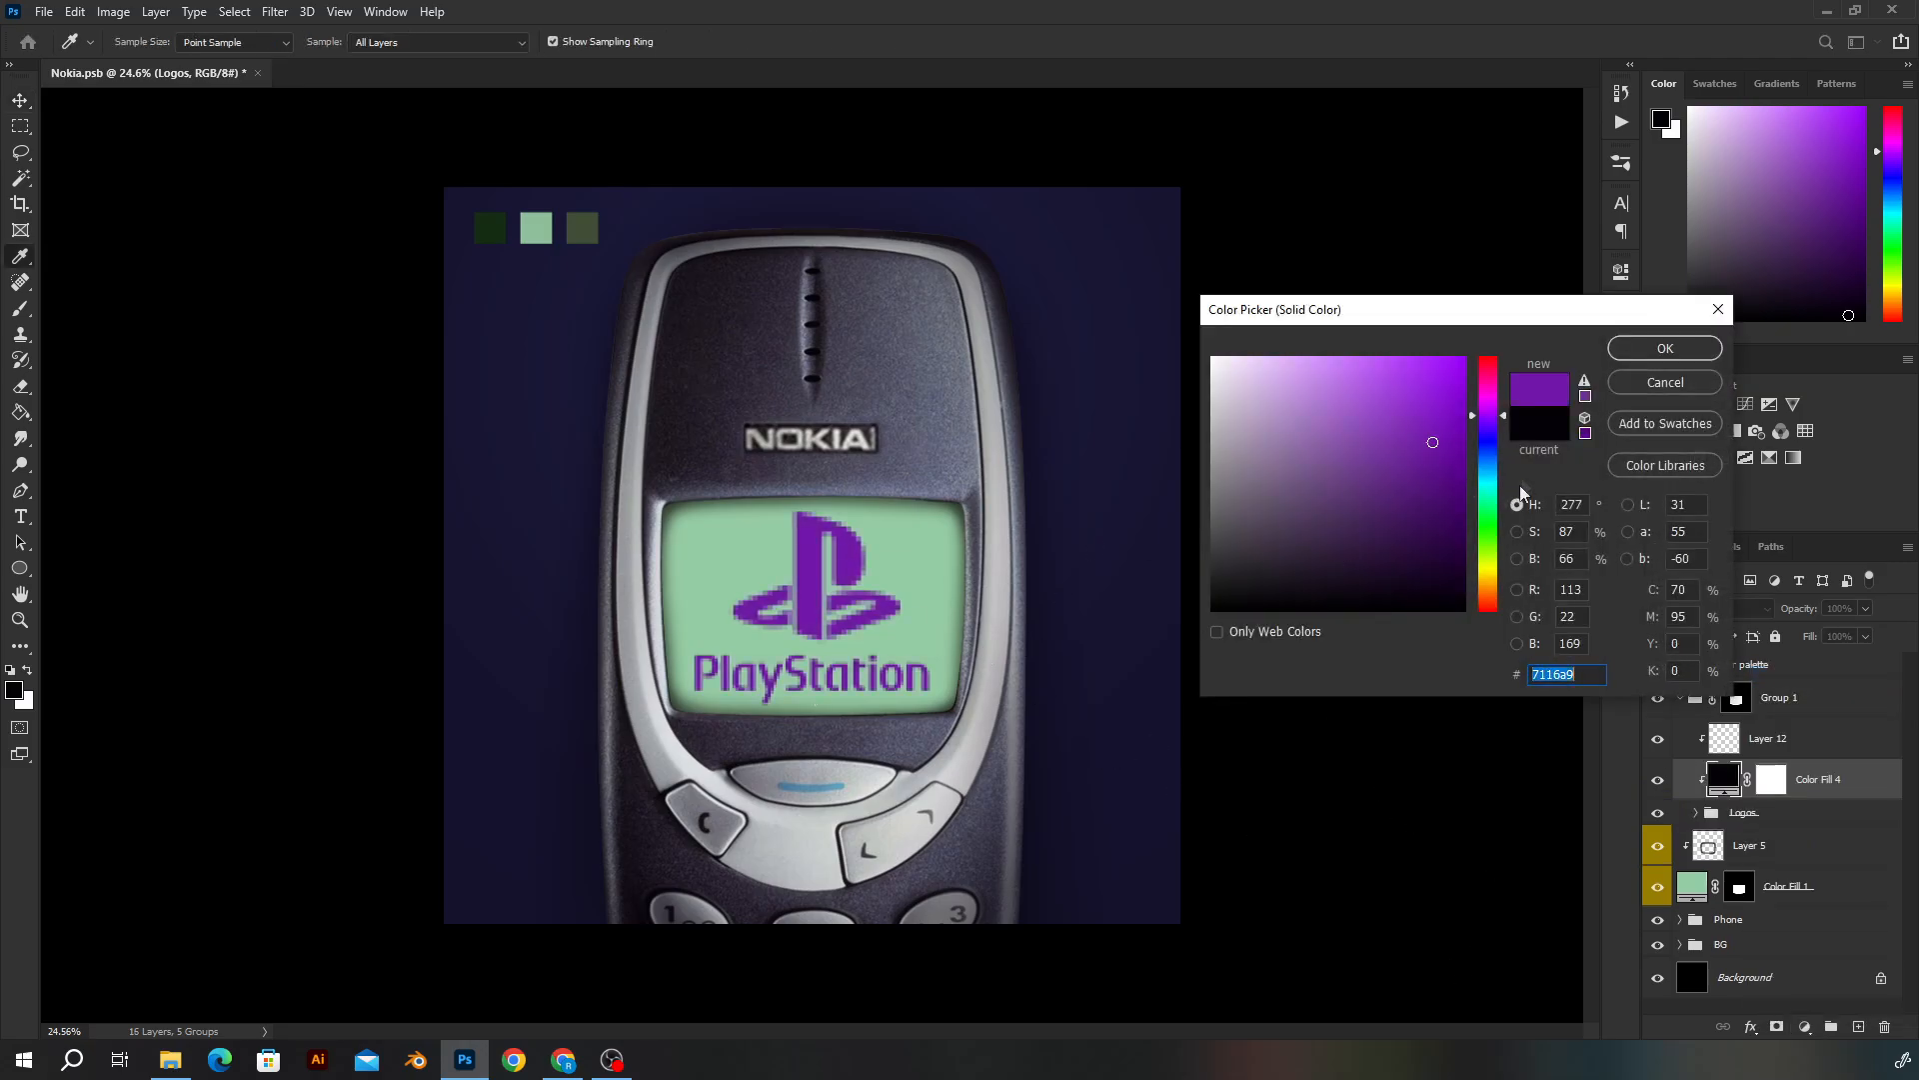
pyautogui.click(1489, 502)
pyautogui.click(1419, 501)
pyautogui.click(1372, 477)
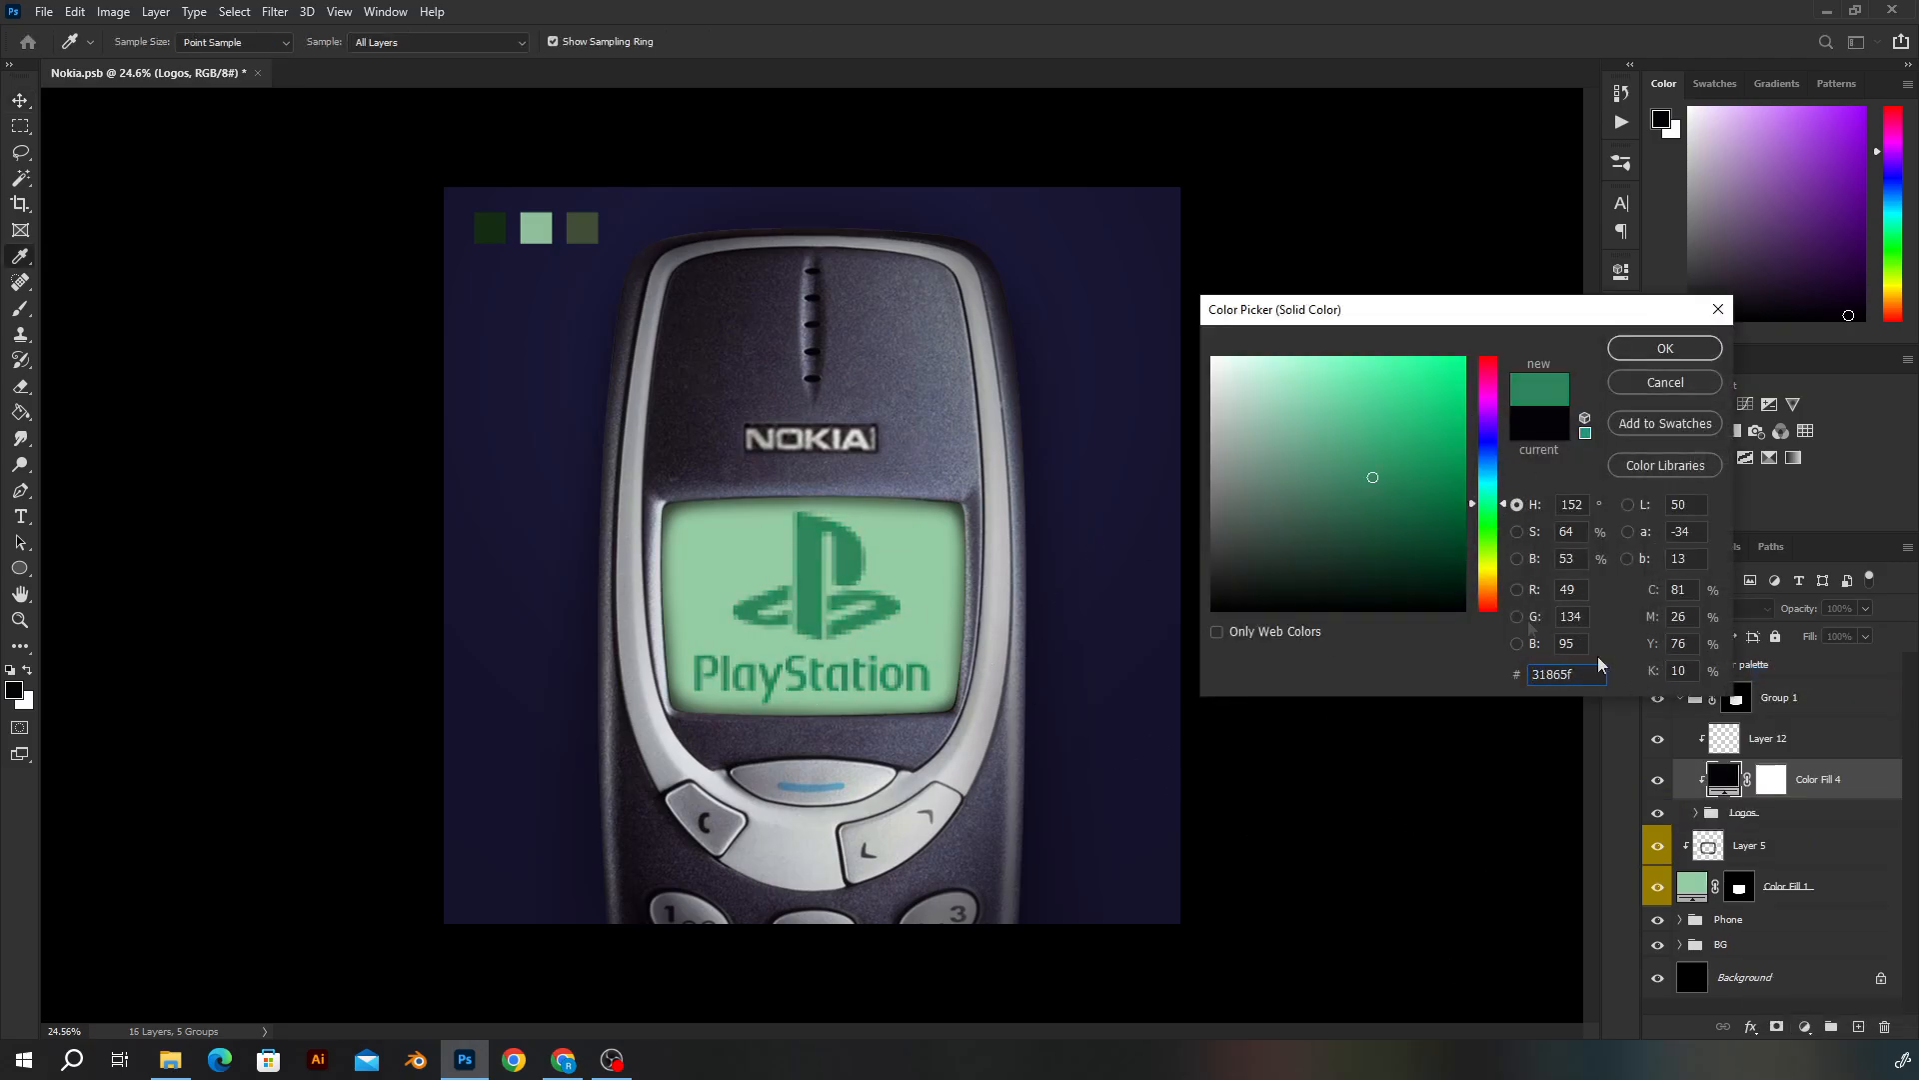
pyautogui.click(493, 226)
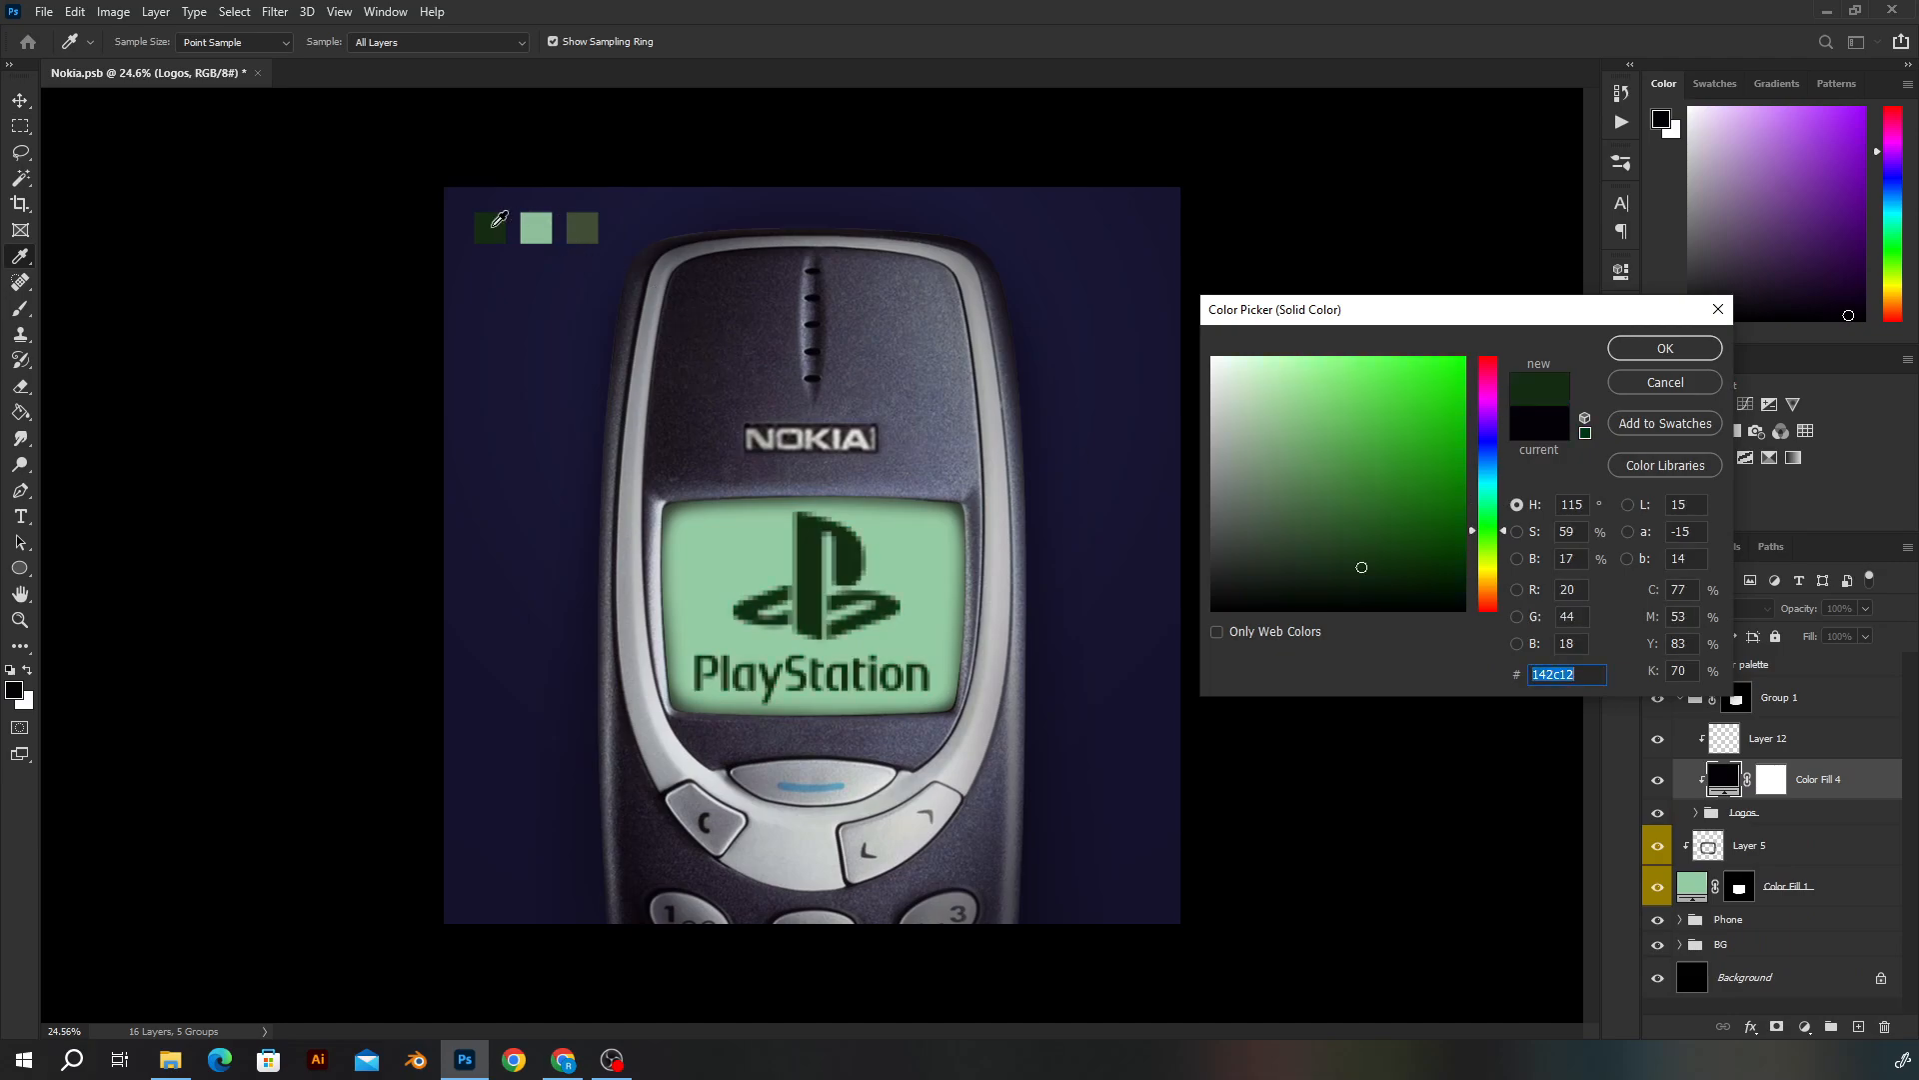
pyautogui.click(580, 226)
pyautogui.click(534, 226)
pyautogui.click(495, 225)
pyautogui.click(588, 228)
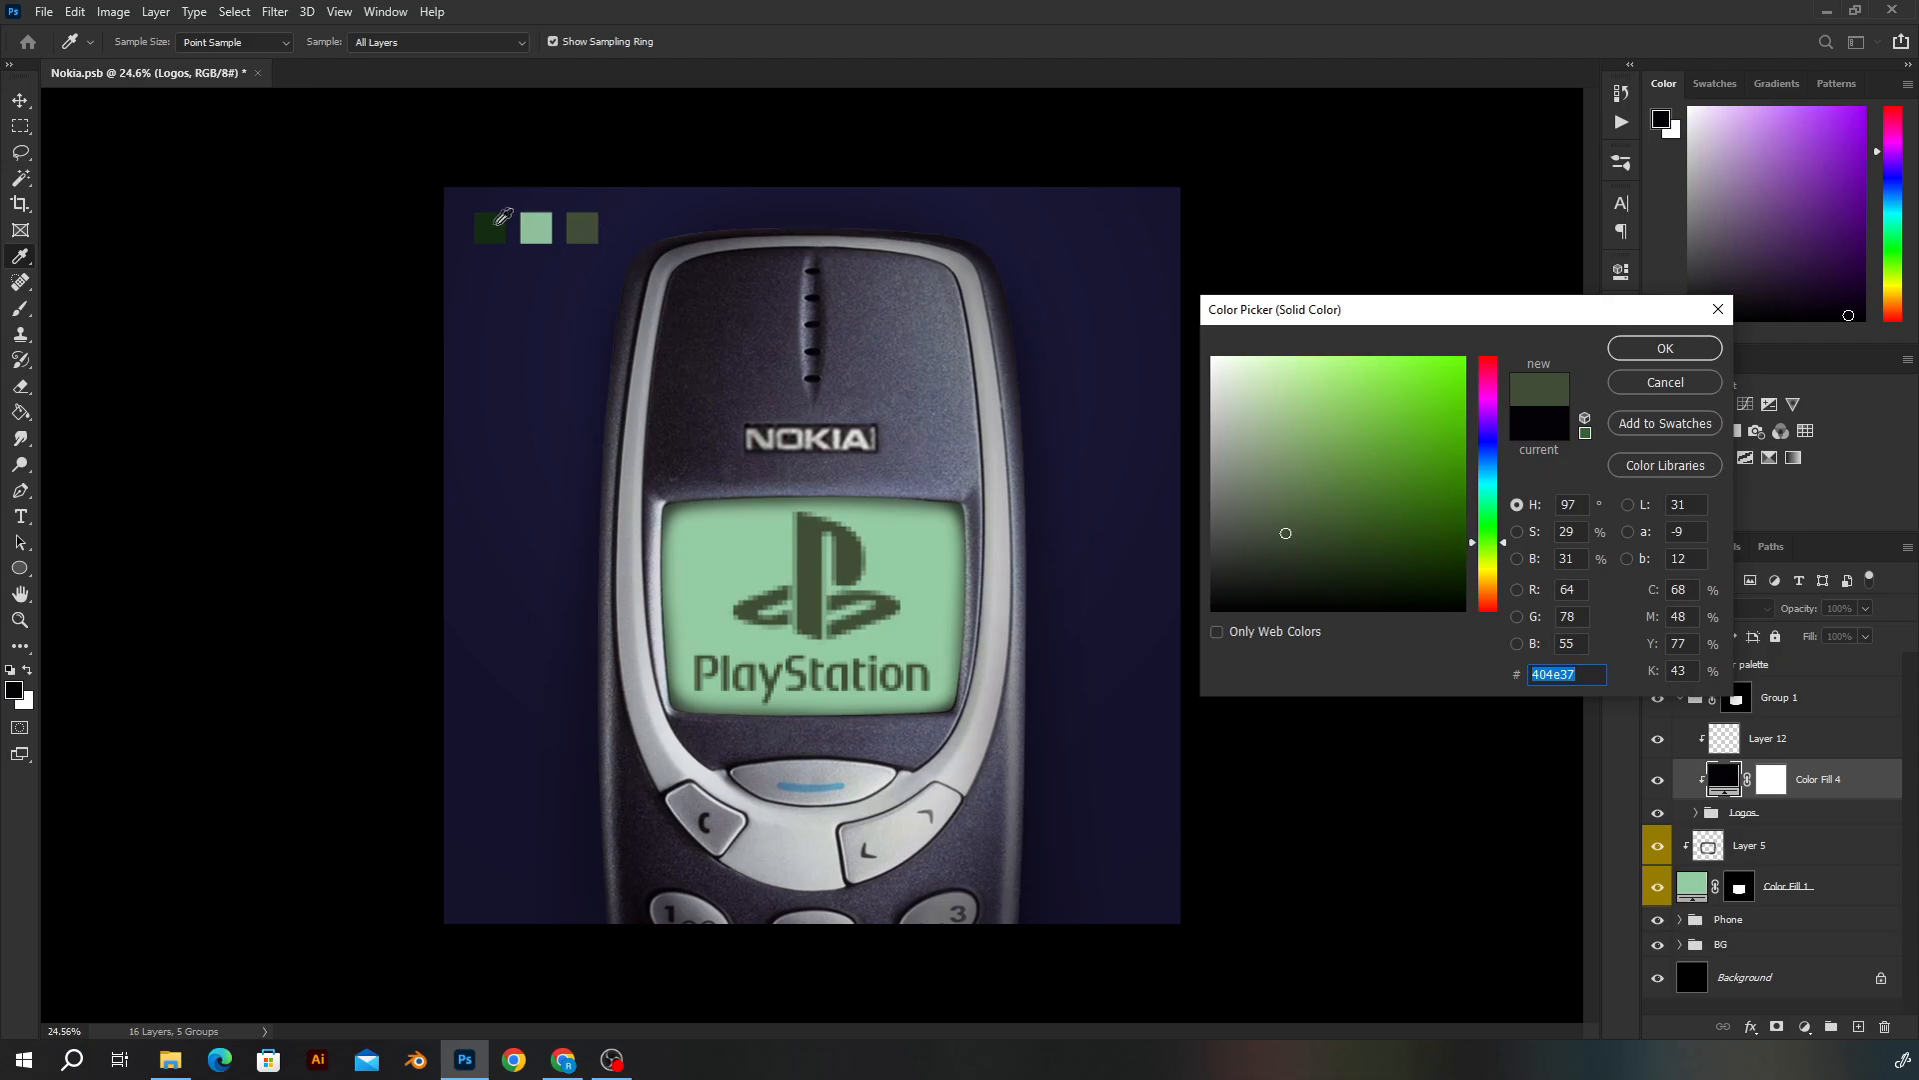
# Sample the dark green palette swatch and desaturate it slightly to set the logo fill colour to #1c2d1b
pyautogui.click(498, 223)
pyautogui.click(1339, 568)
pyautogui.moveTo(1340, 568); pyautogui.dragTo(1314, 566)
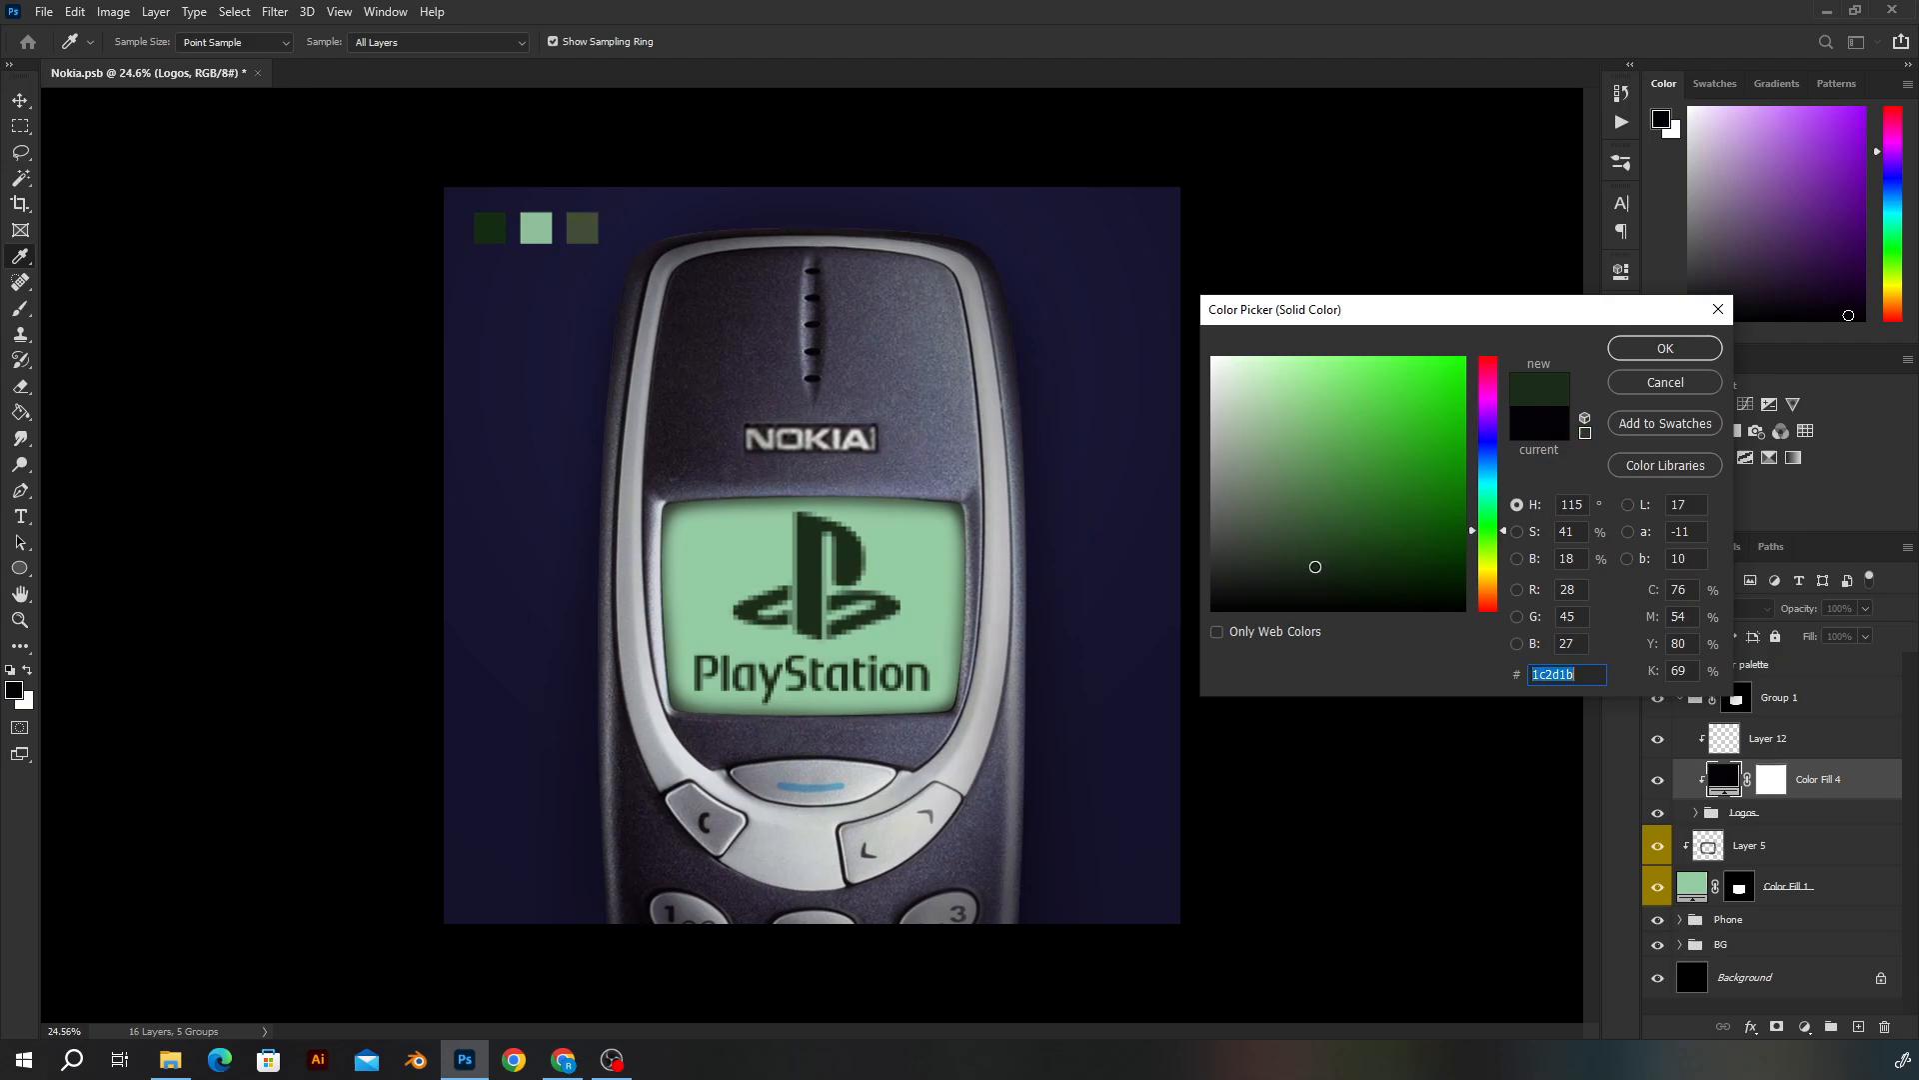
pyautogui.click(1627, 352)
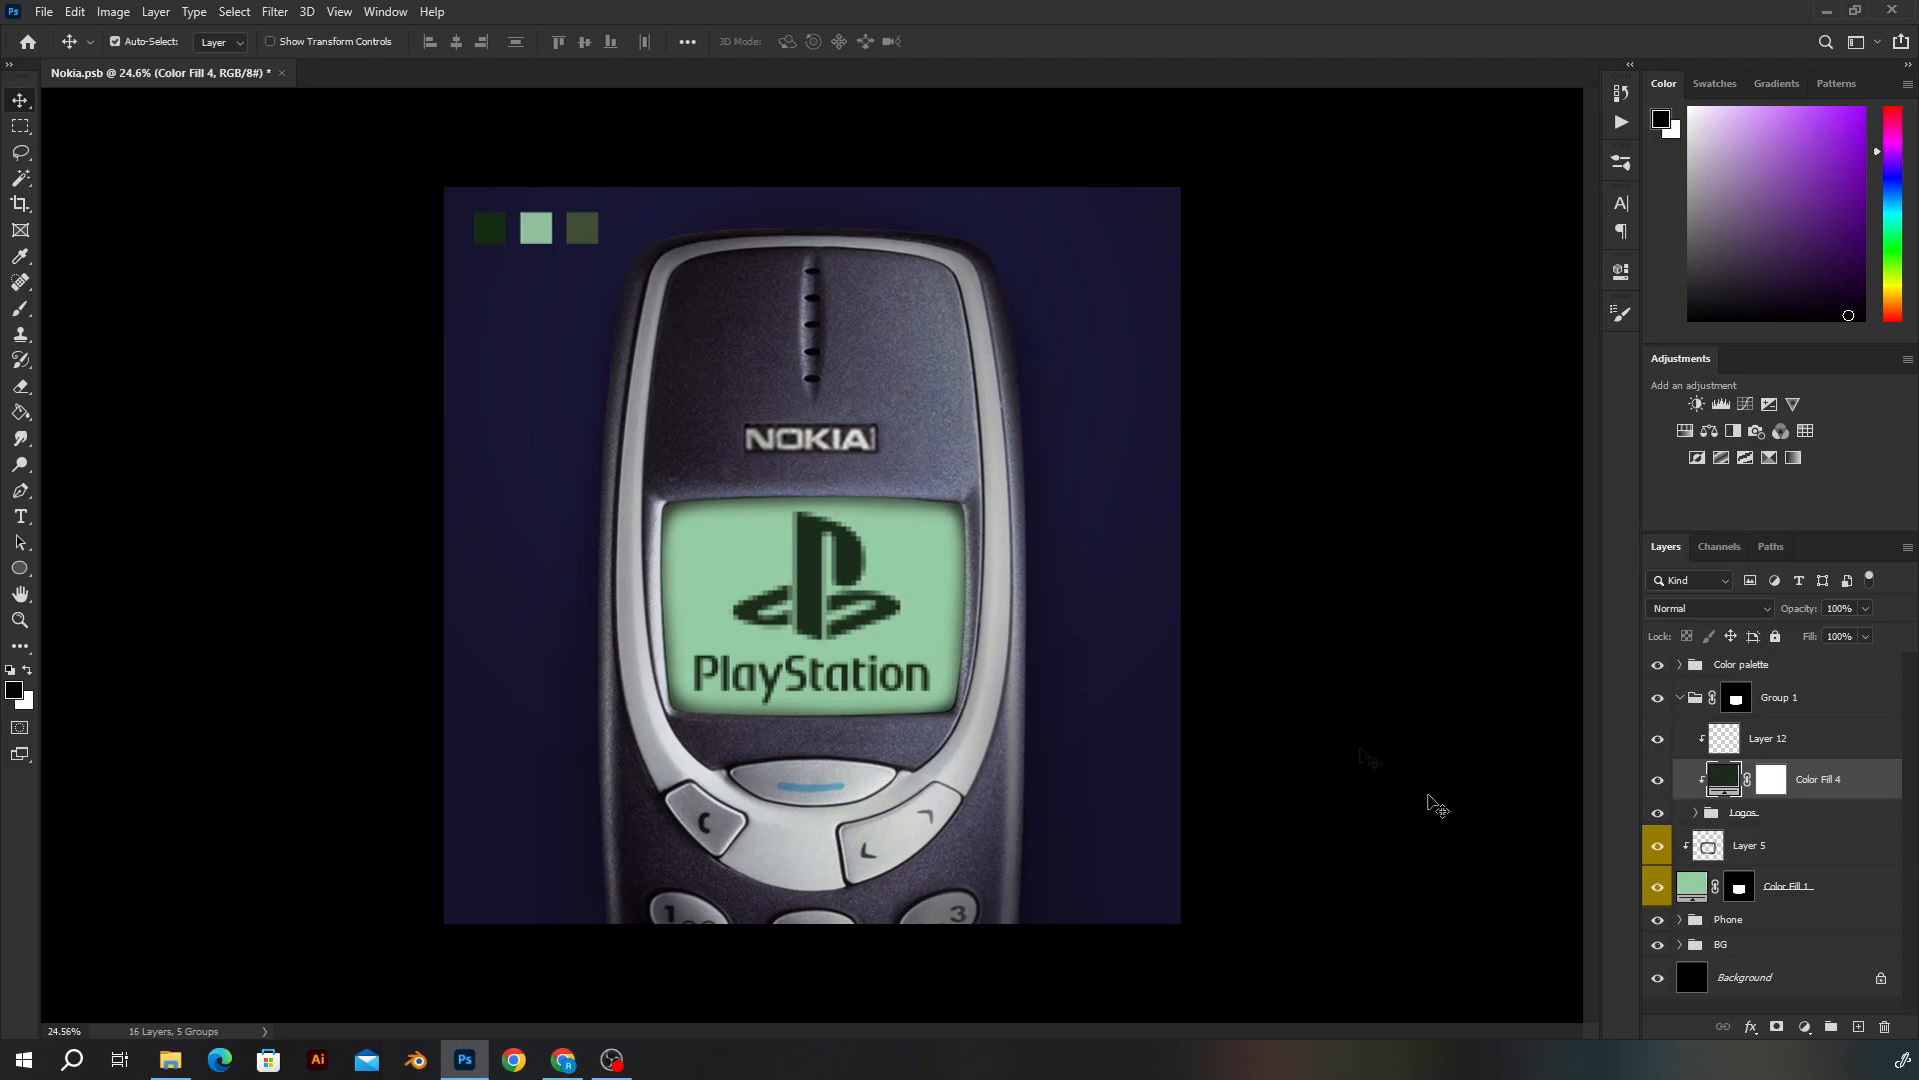
# Place the pattern1 image at the top of Group 1 and clip Layer 12 beneath it to the Logos group again
pyautogui.scroll(-1, 995, 598)
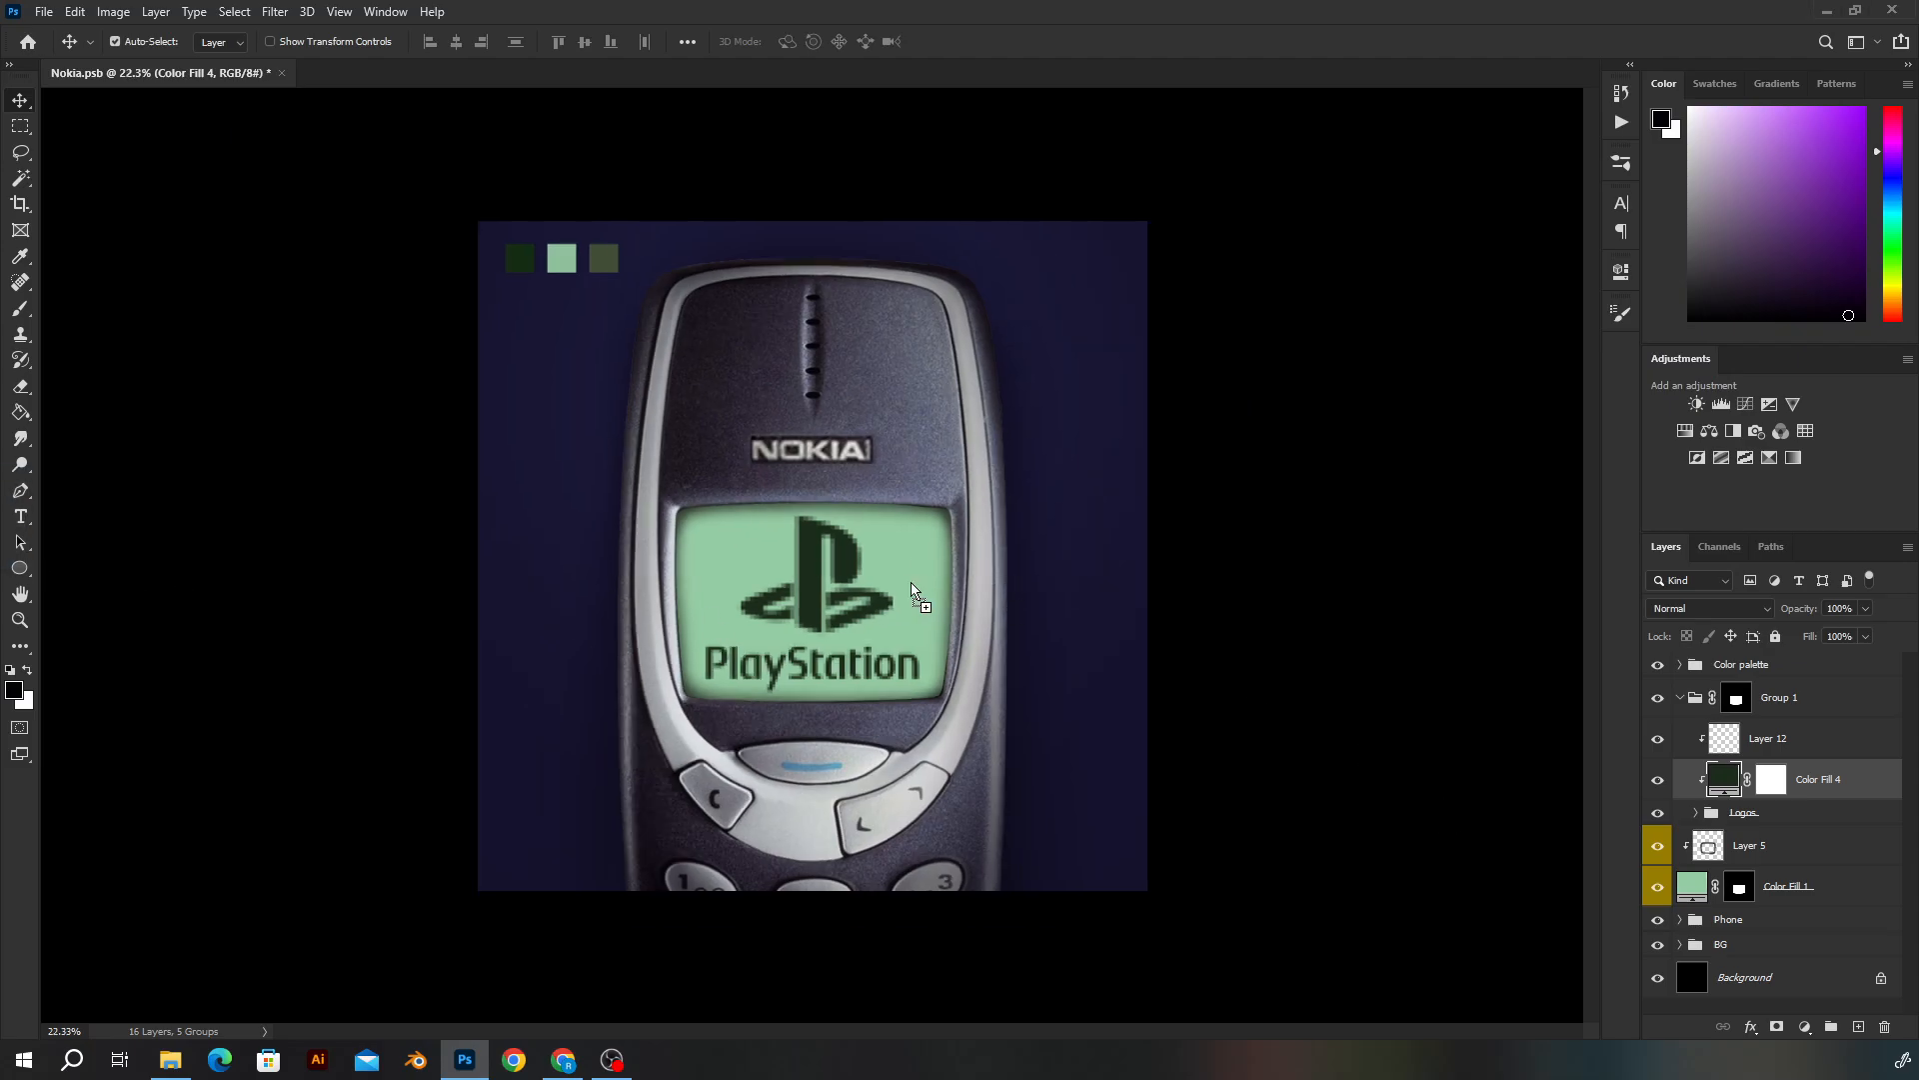
pyautogui.hotkey('ctrl', 't')
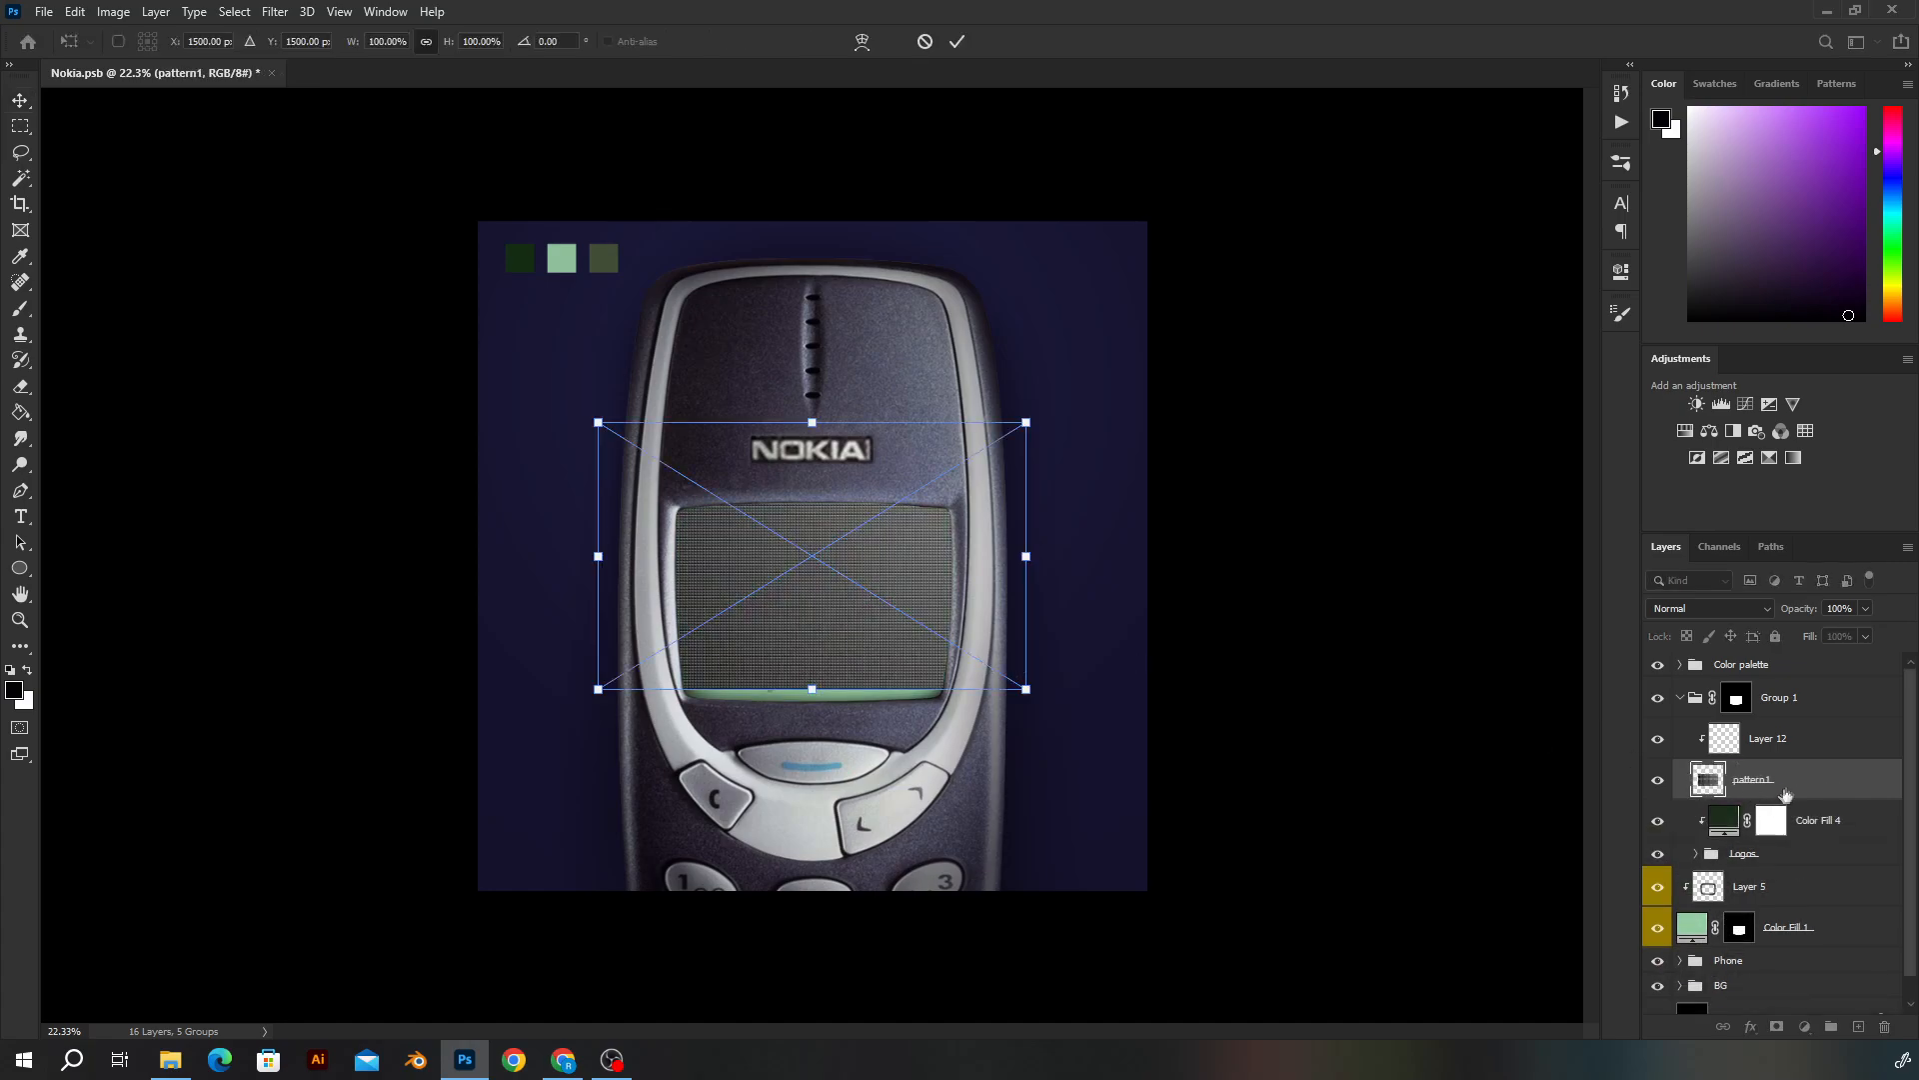
pyautogui.click(1761, 740)
pyautogui.moveTo(1762, 753); pyautogui.dragTo(1773, 790)
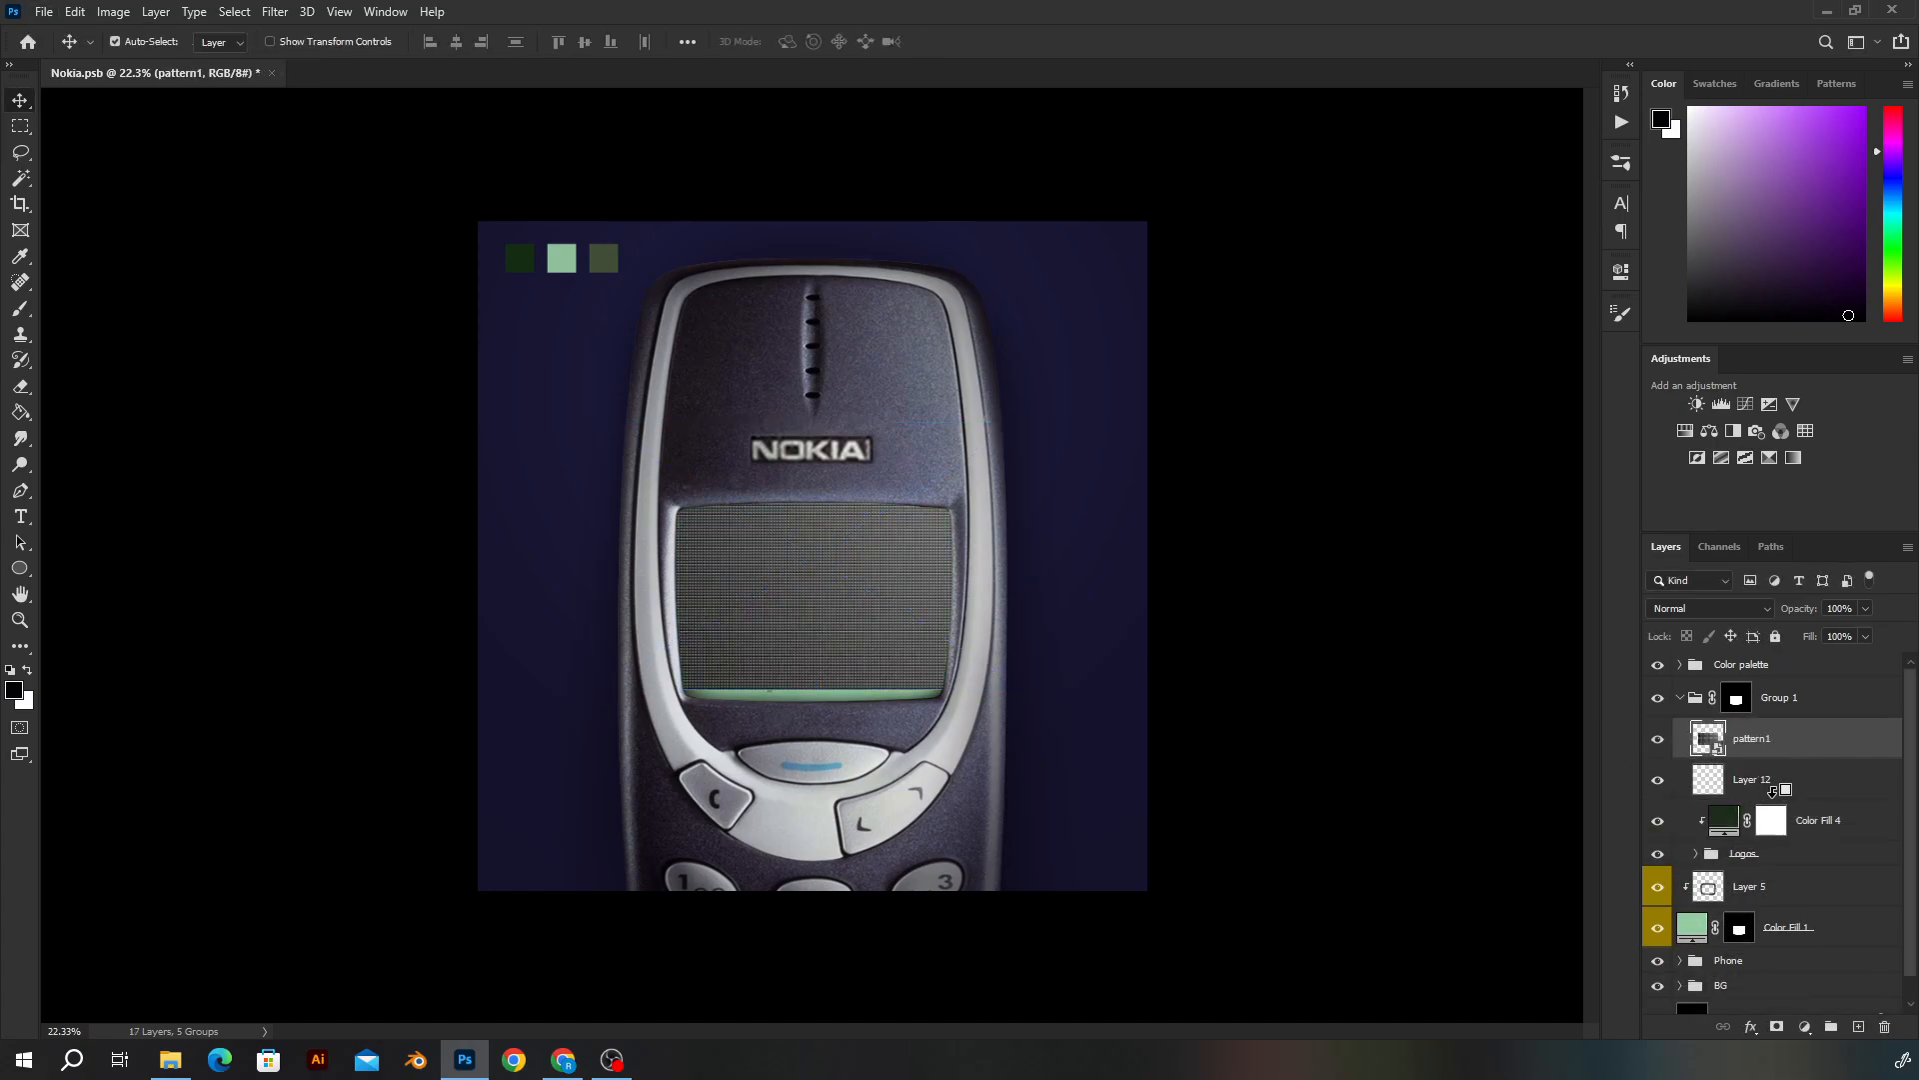
pyautogui.keyDown('alt'); pyautogui.click(1773, 796); pyautogui.keyUp('alt')
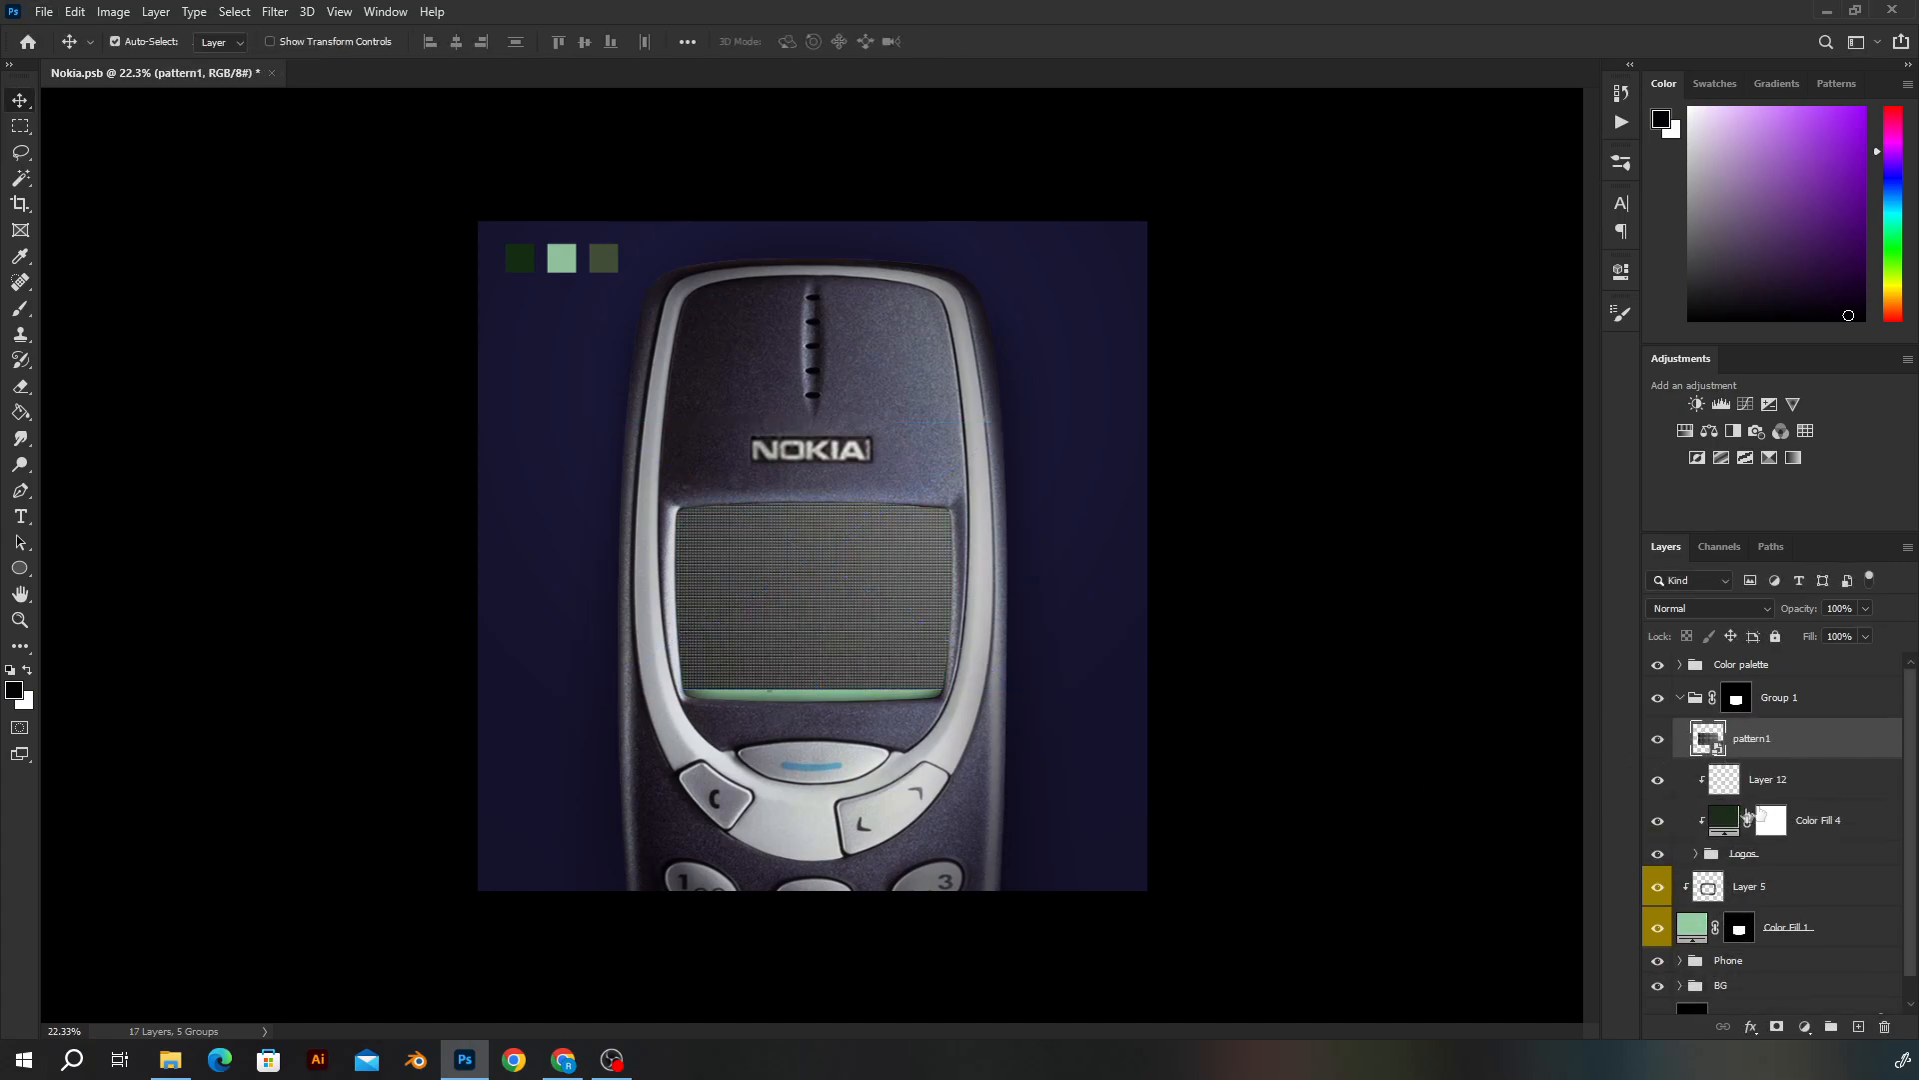
pyautogui.click(1748, 773)
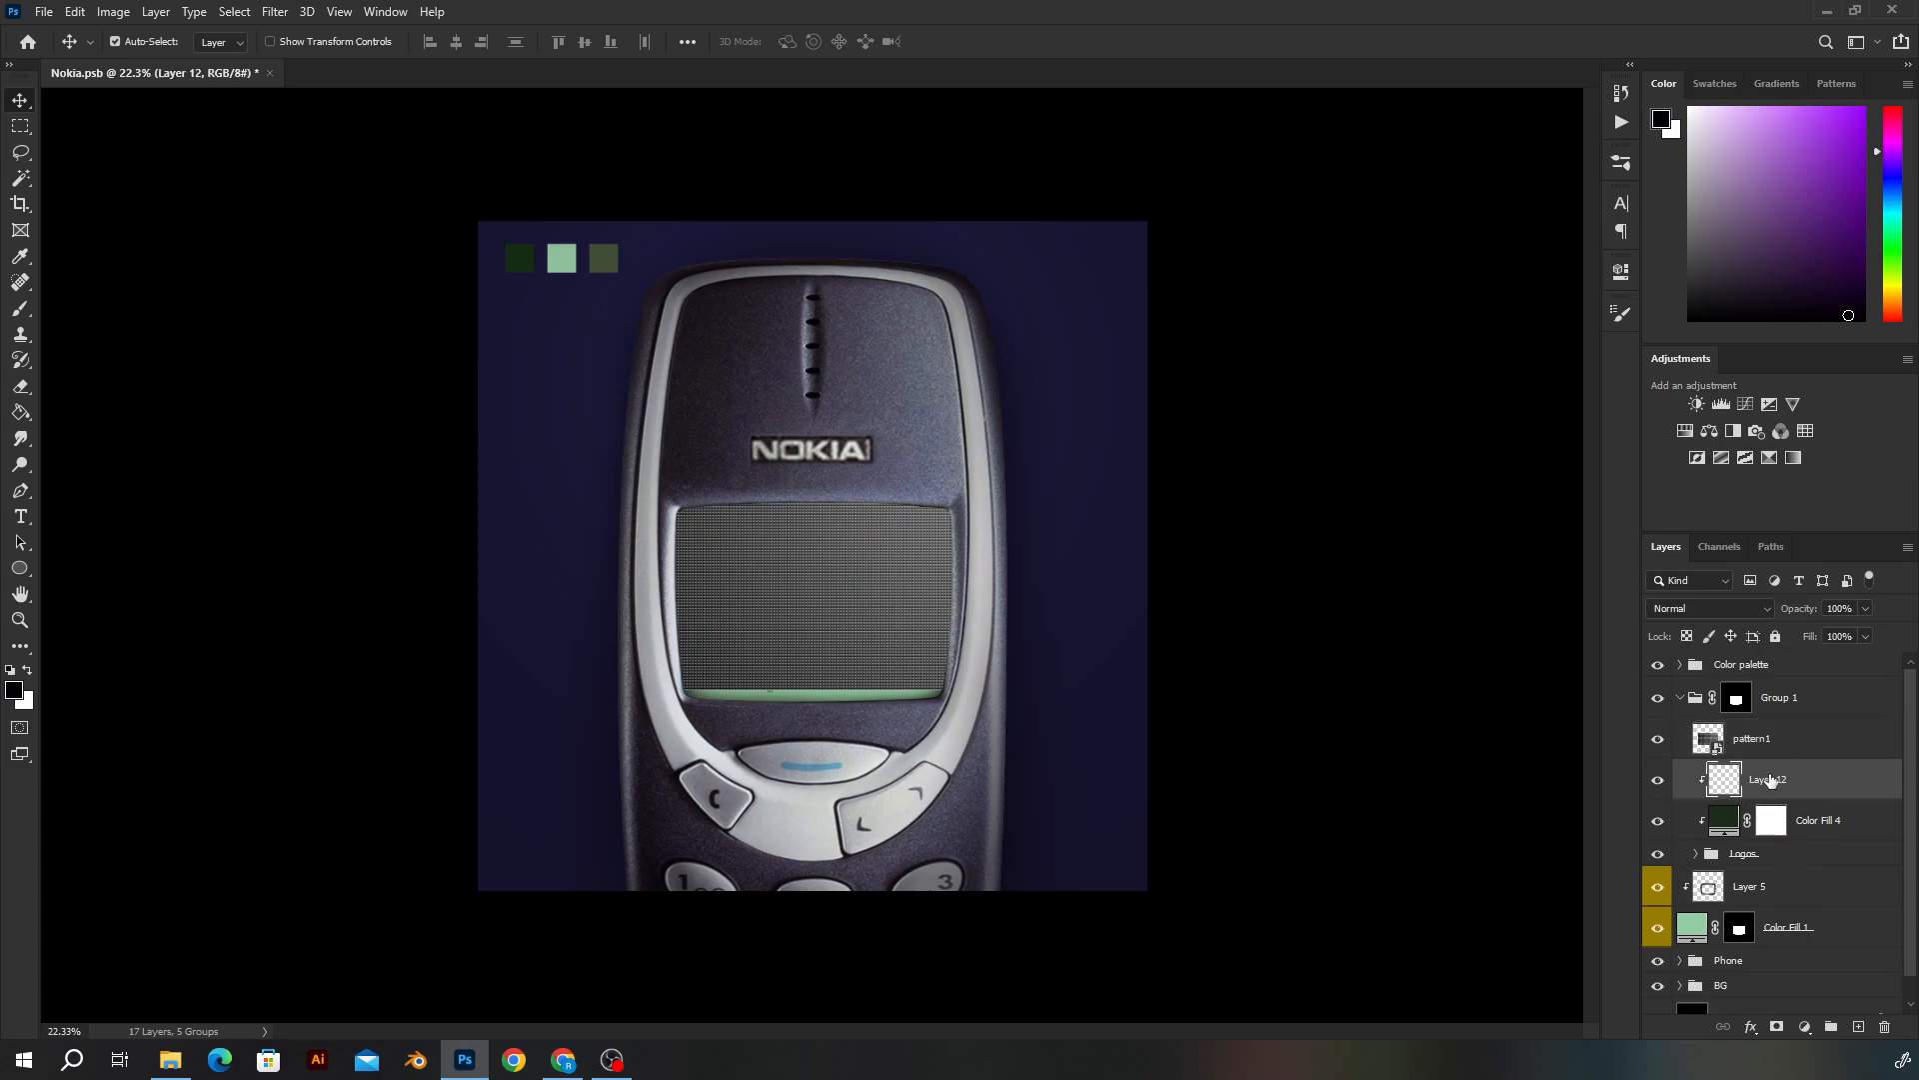
# Transform pattern1 so its upper and lower edges match the phone screen, and hide the layer
pyautogui.click(1758, 740)
pyautogui.hotkey('ctrl', 't')
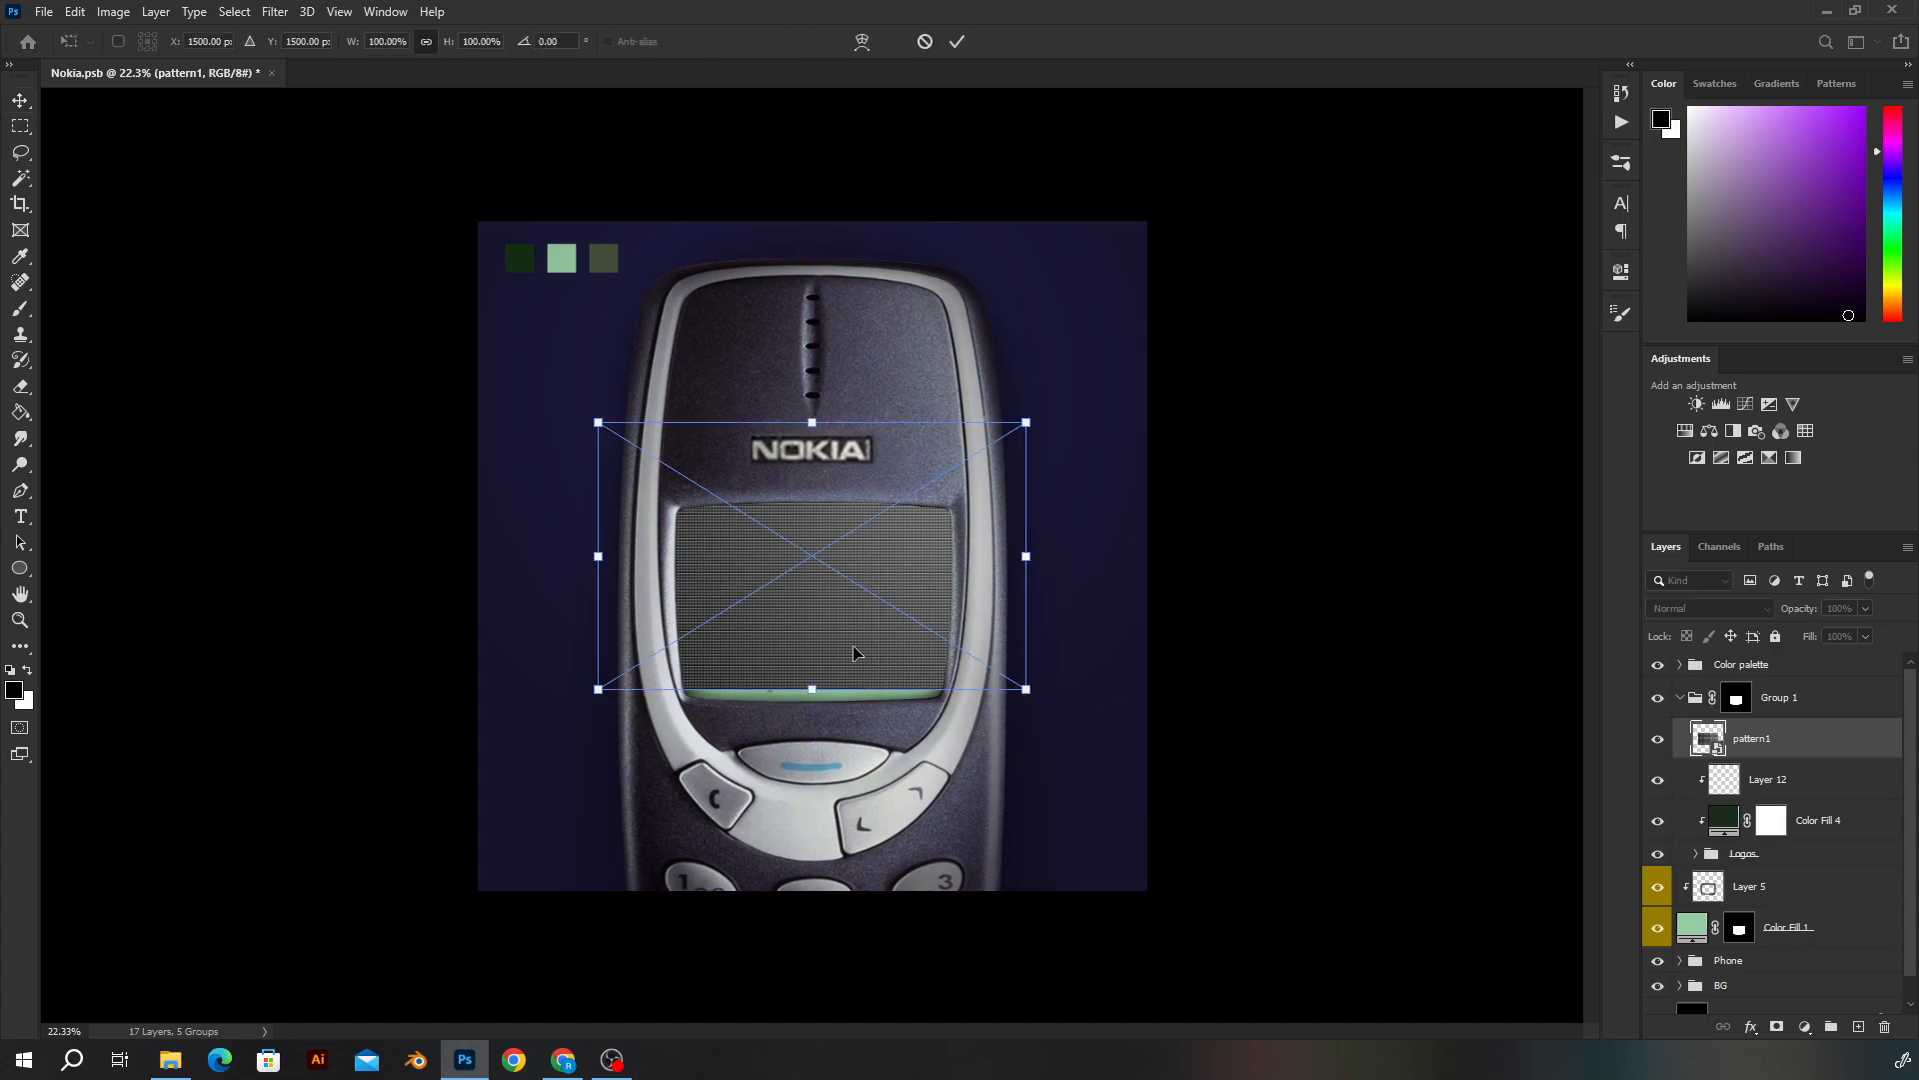
pyautogui.moveTo(812, 689); pyautogui.dragTo(812, 700)
pyautogui.moveTo(814, 418); pyautogui.dragTo(811, 502)
pyautogui.press('Return')
pyautogui.click(1657, 737)
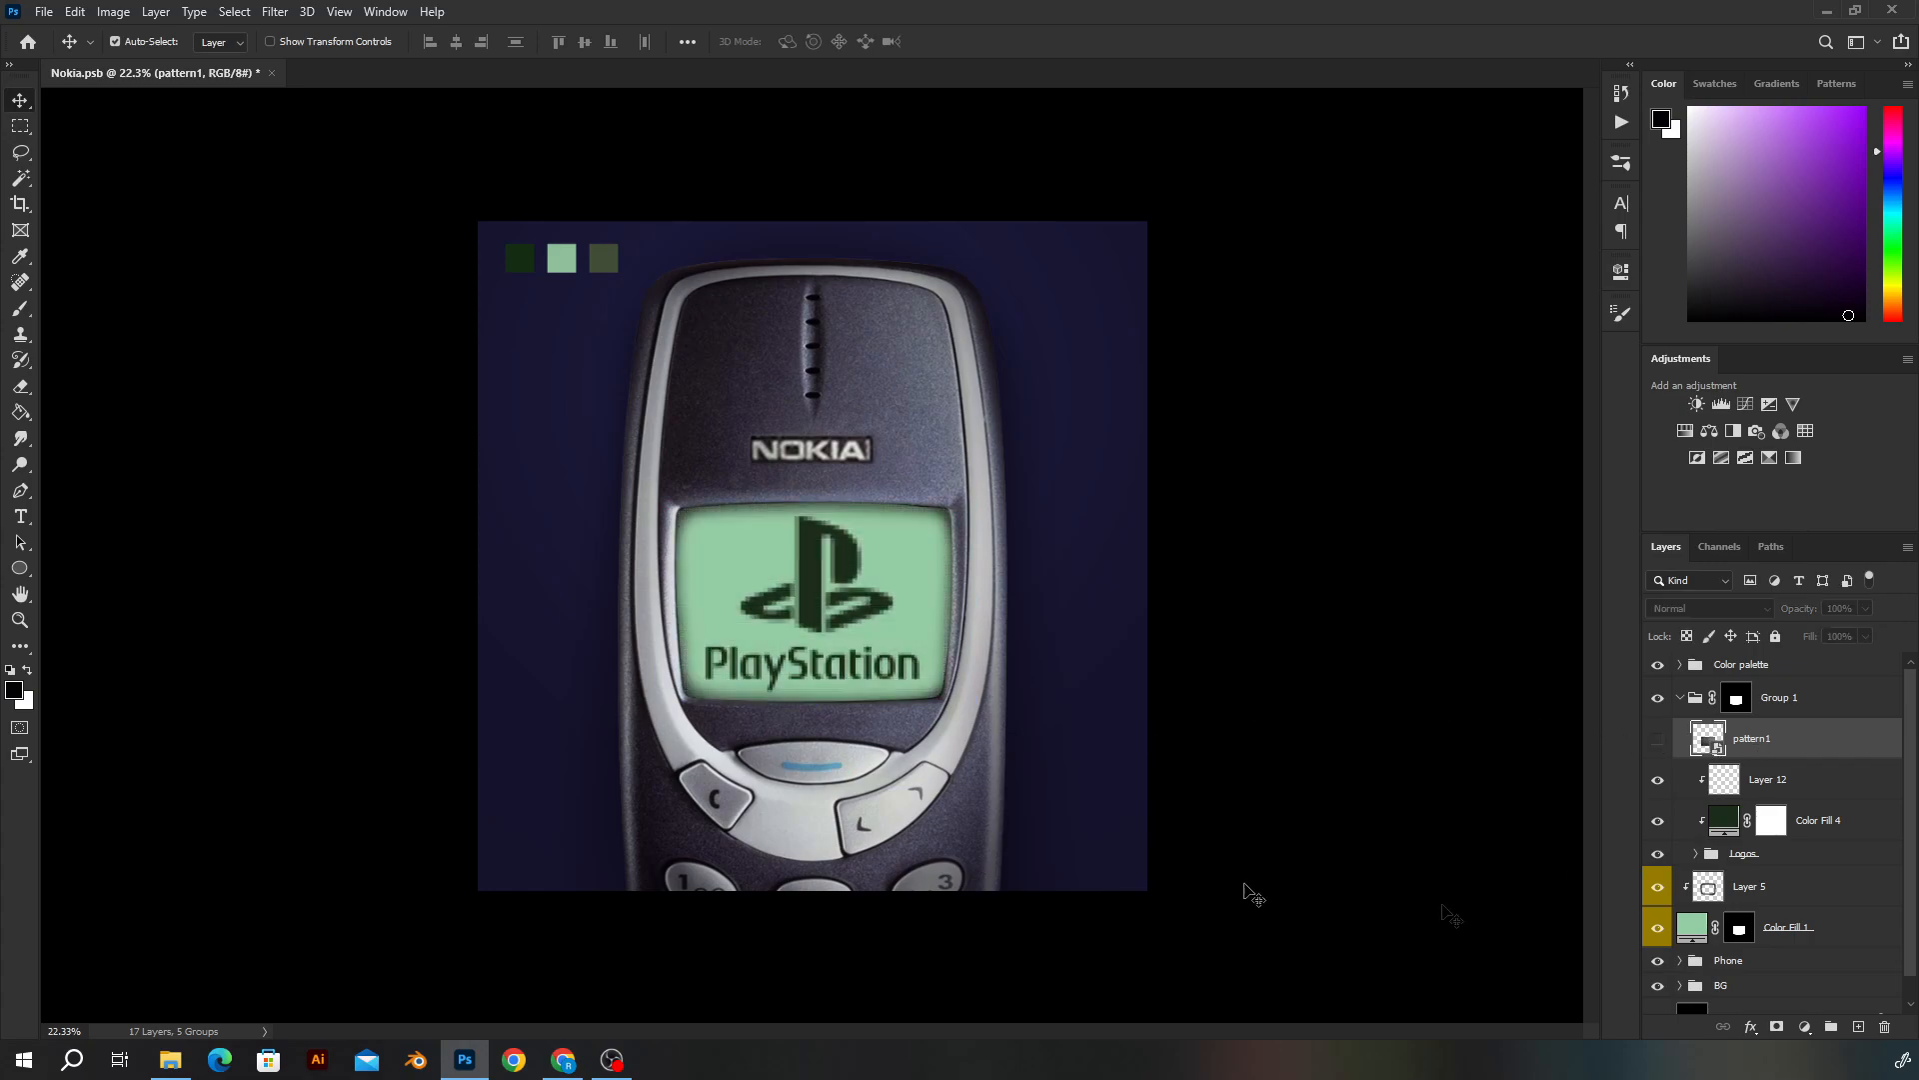
# Place the pattern2 image above pattern1 and fit its height to the phone screen
pyautogui.moveTo(42, 683); pyautogui.dragTo(773, 682)
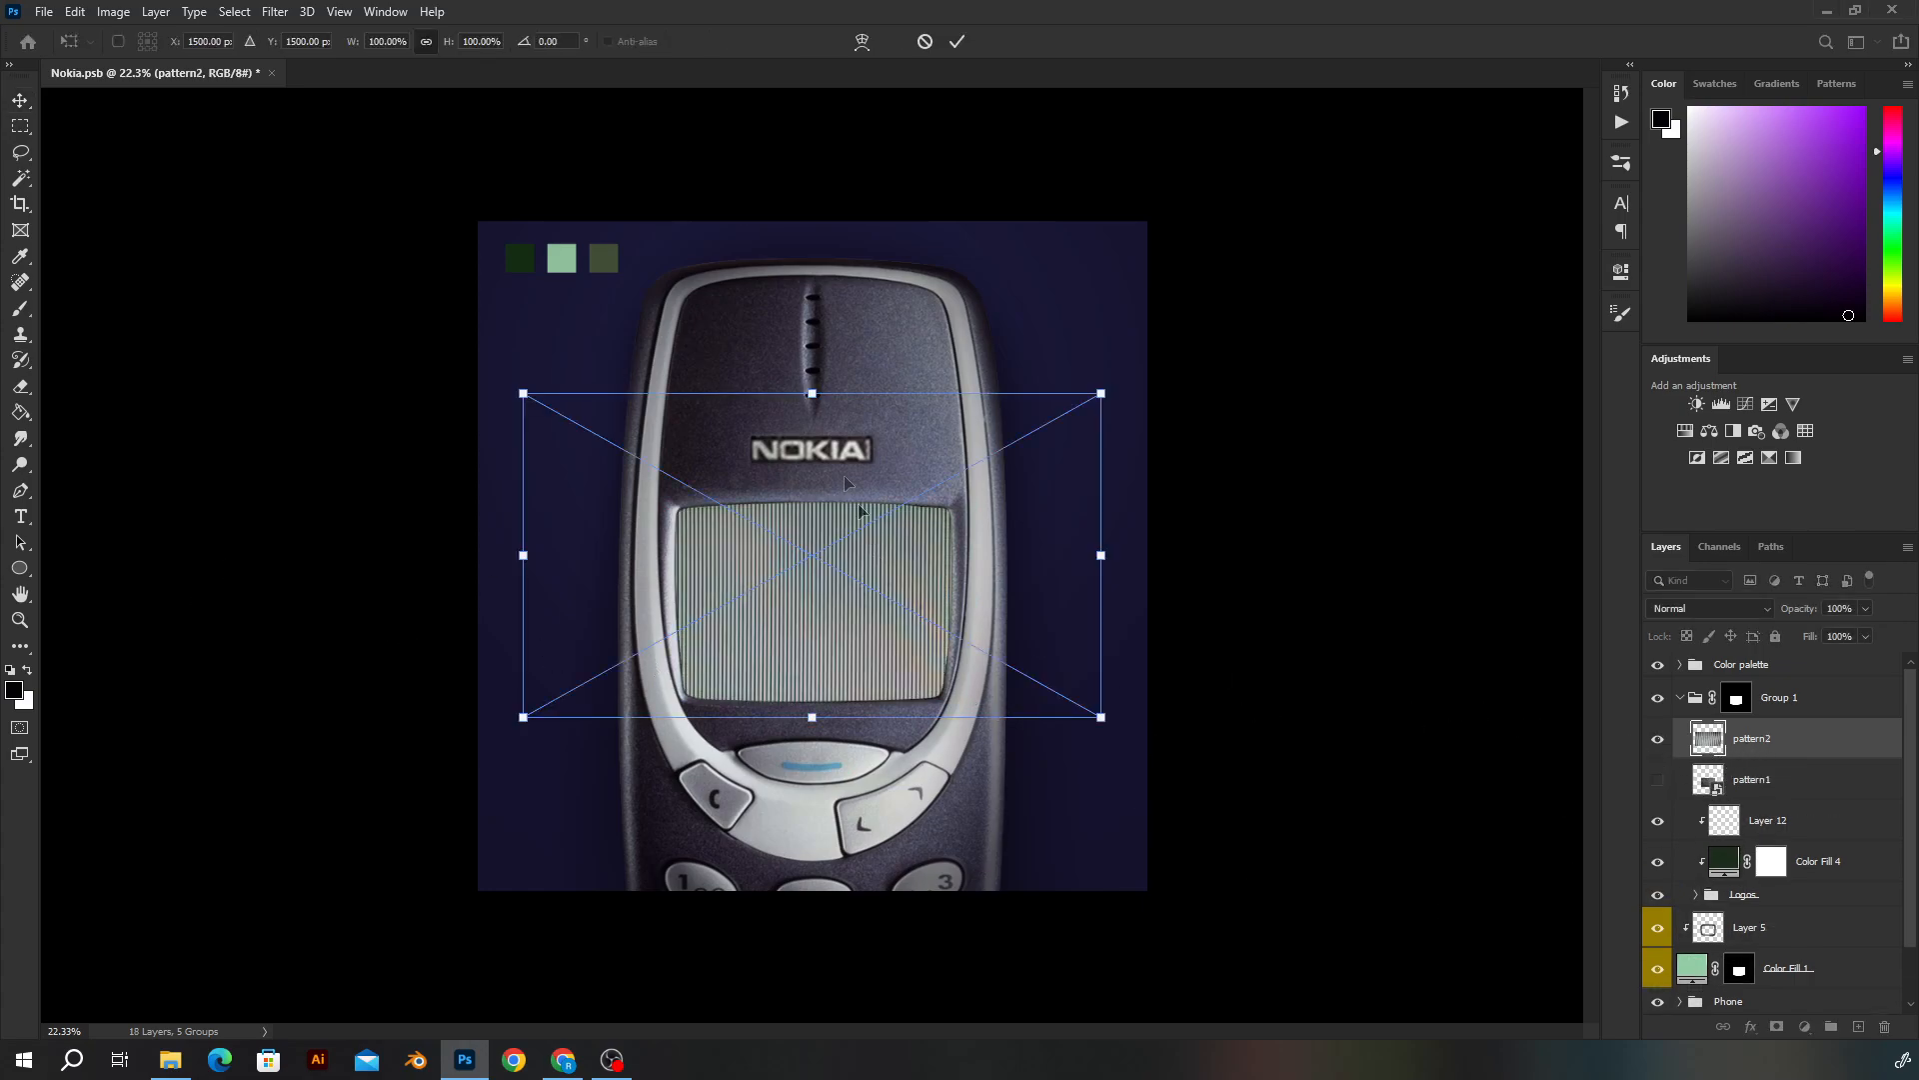
pyautogui.moveTo(812, 396); pyautogui.dragTo(812, 495)
pyautogui.moveTo(812, 717); pyautogui.dragTo(812, 700)
pyautogui.press('Return')
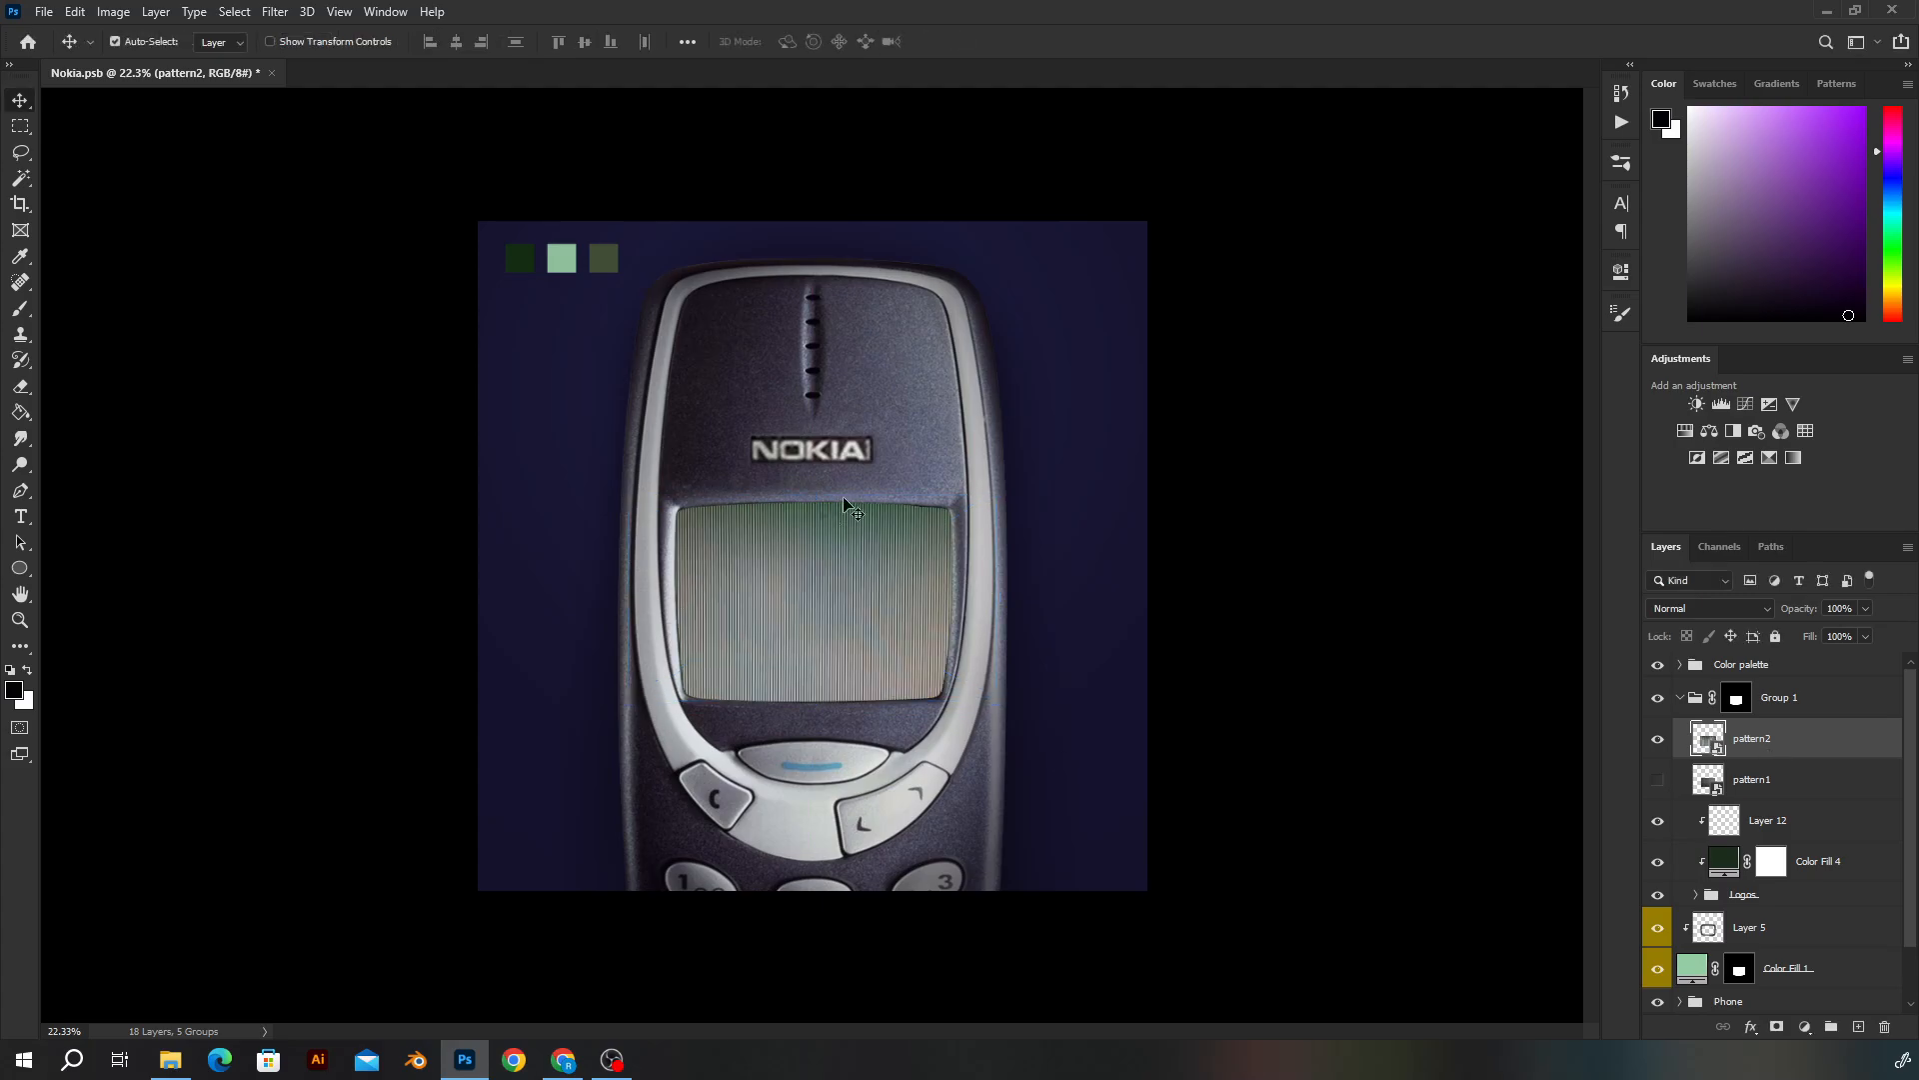
# Set pattern2's blend mode to Overlay, compare the screen with and without it, and slightly lower its opacity
pyautogui.scroll(3, 840, 616)
pyautogui.scroll(5, 870, 568)
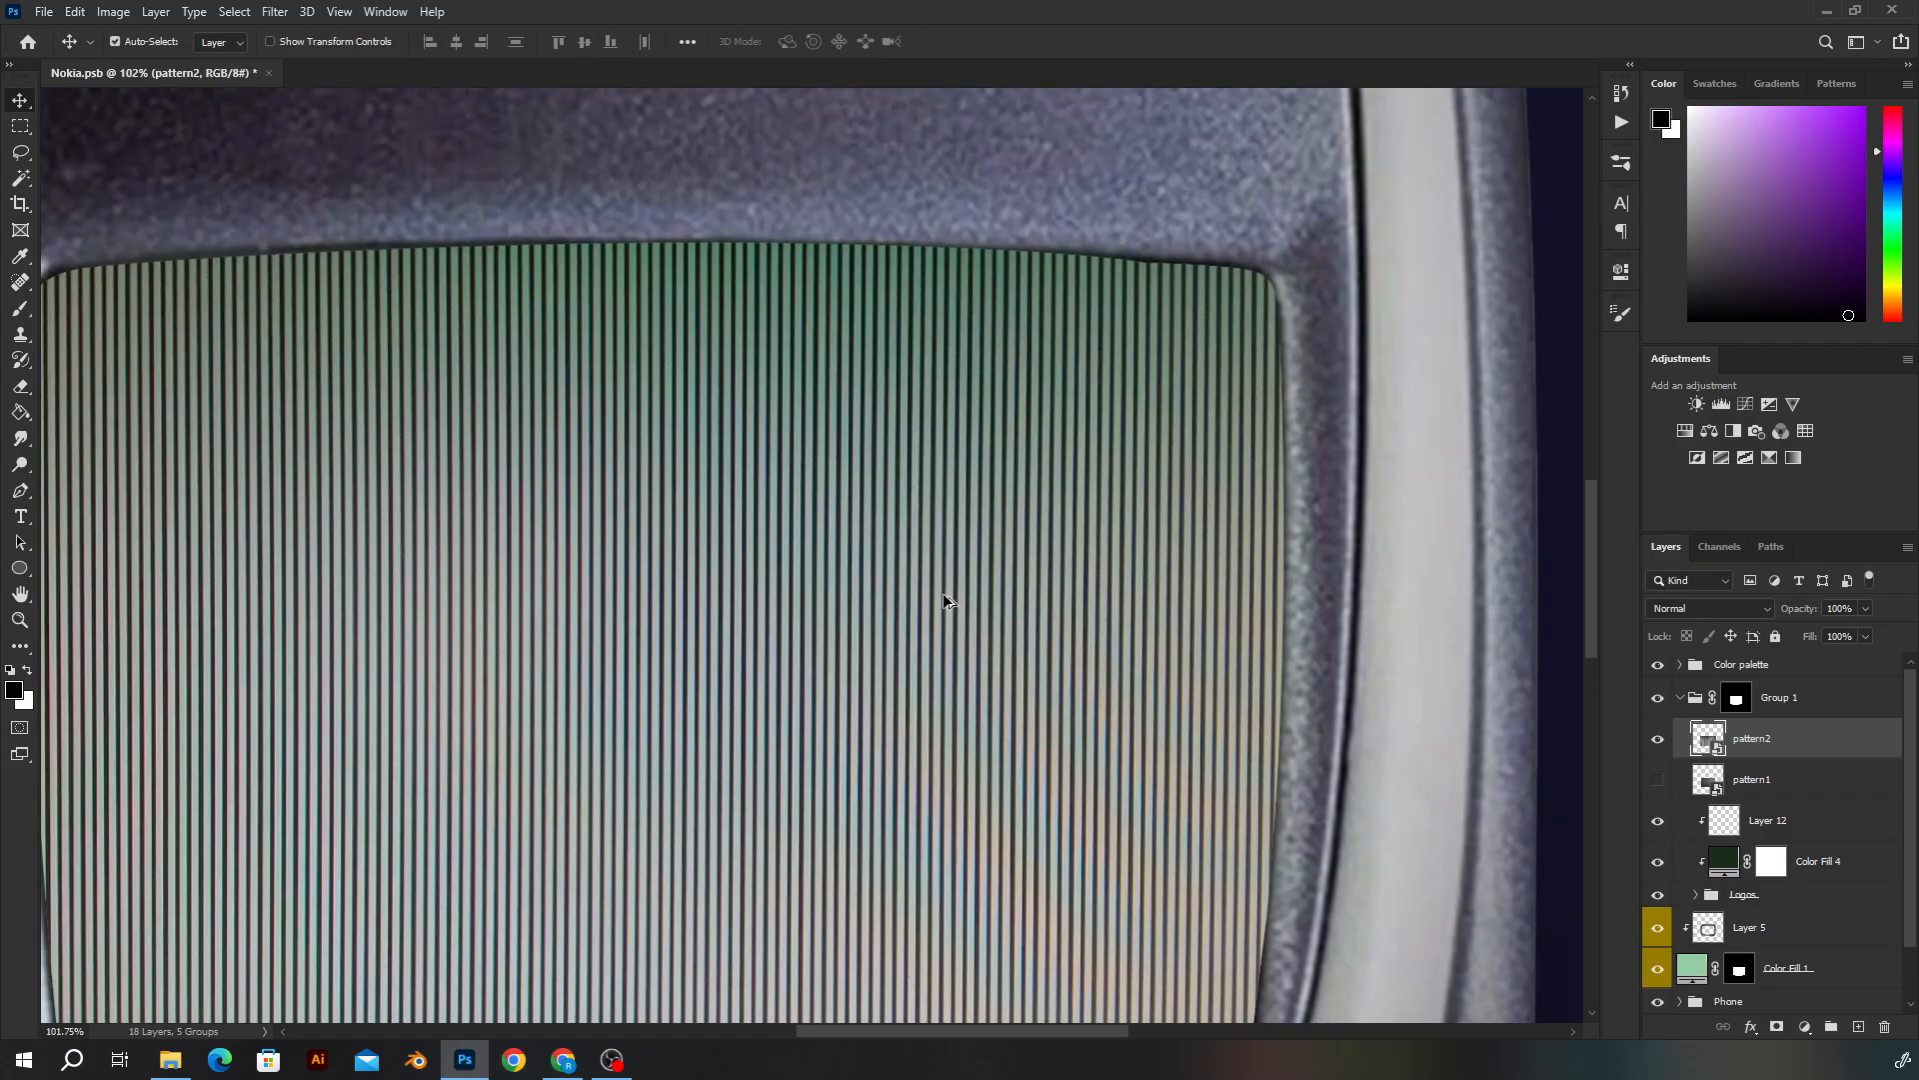
pyautogui.scroll(-5, 944, 591)
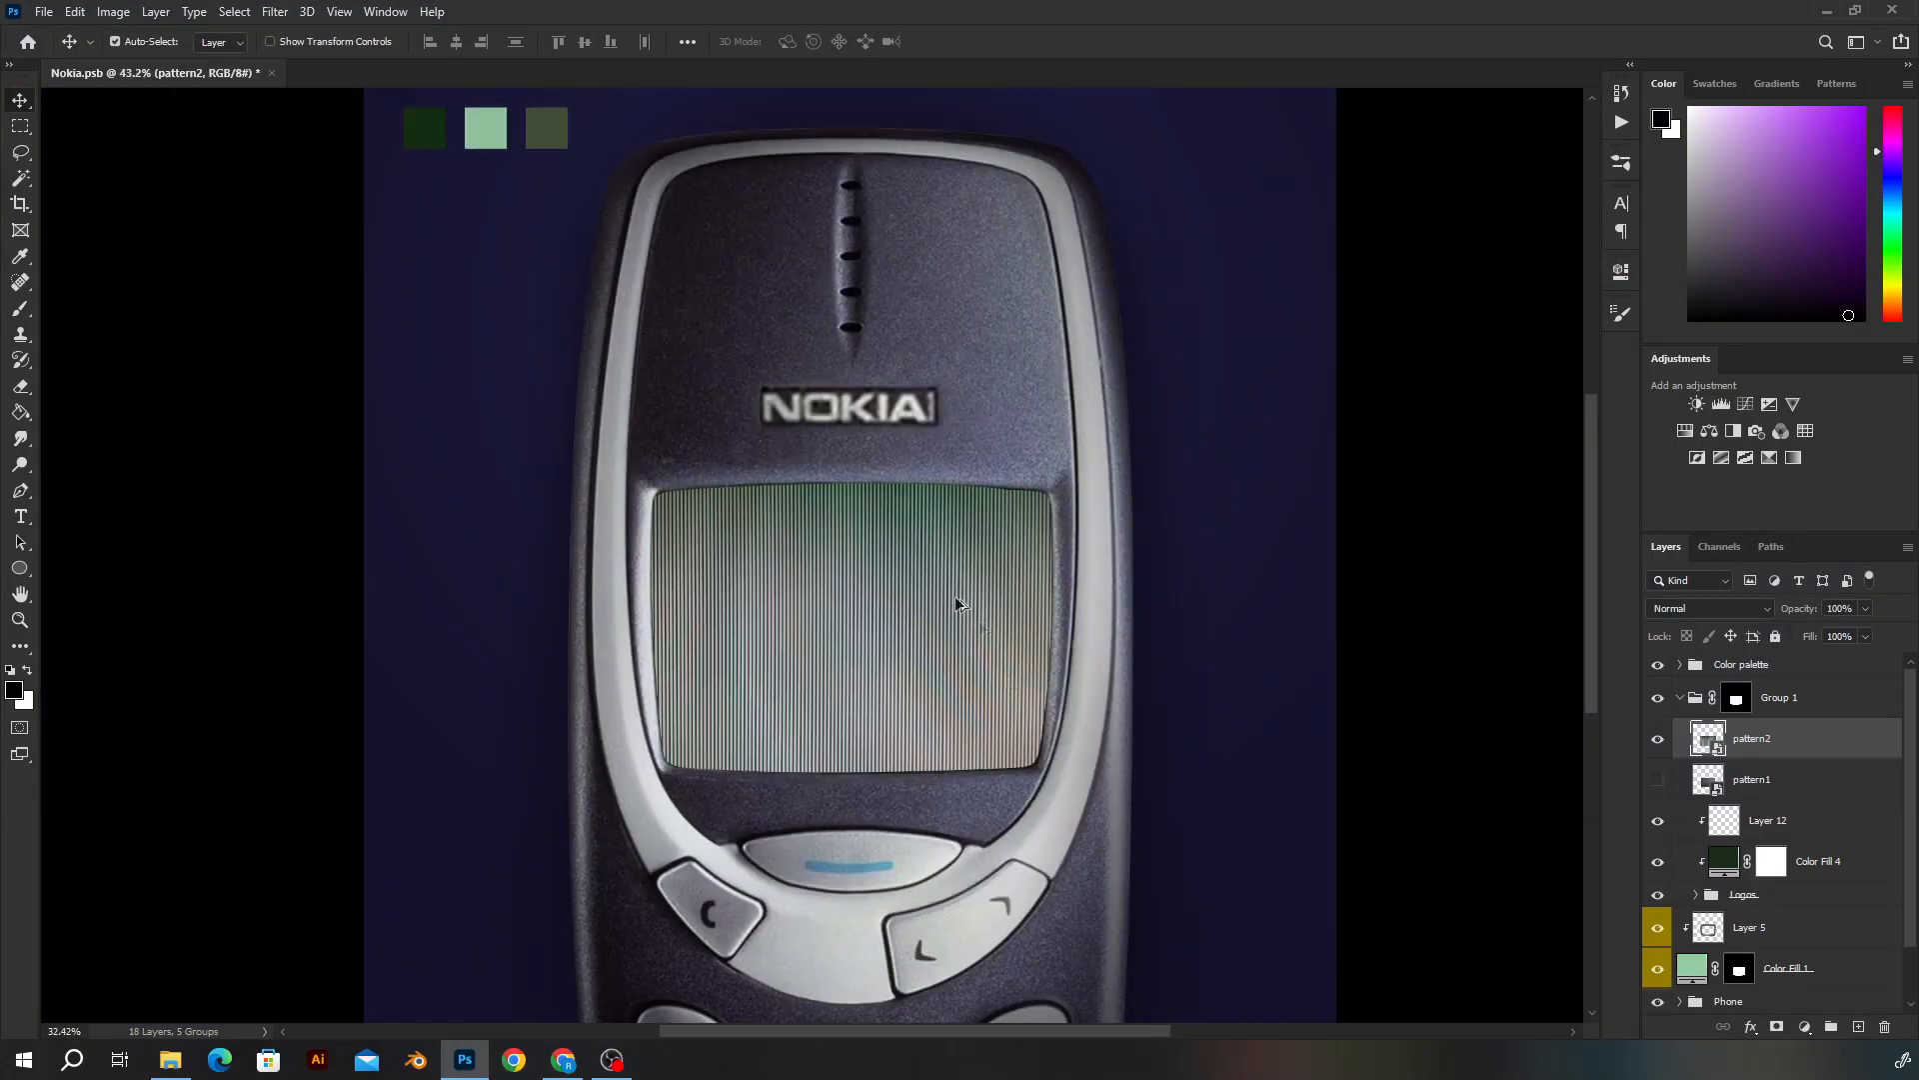
pyautogui.click(1713, 609)
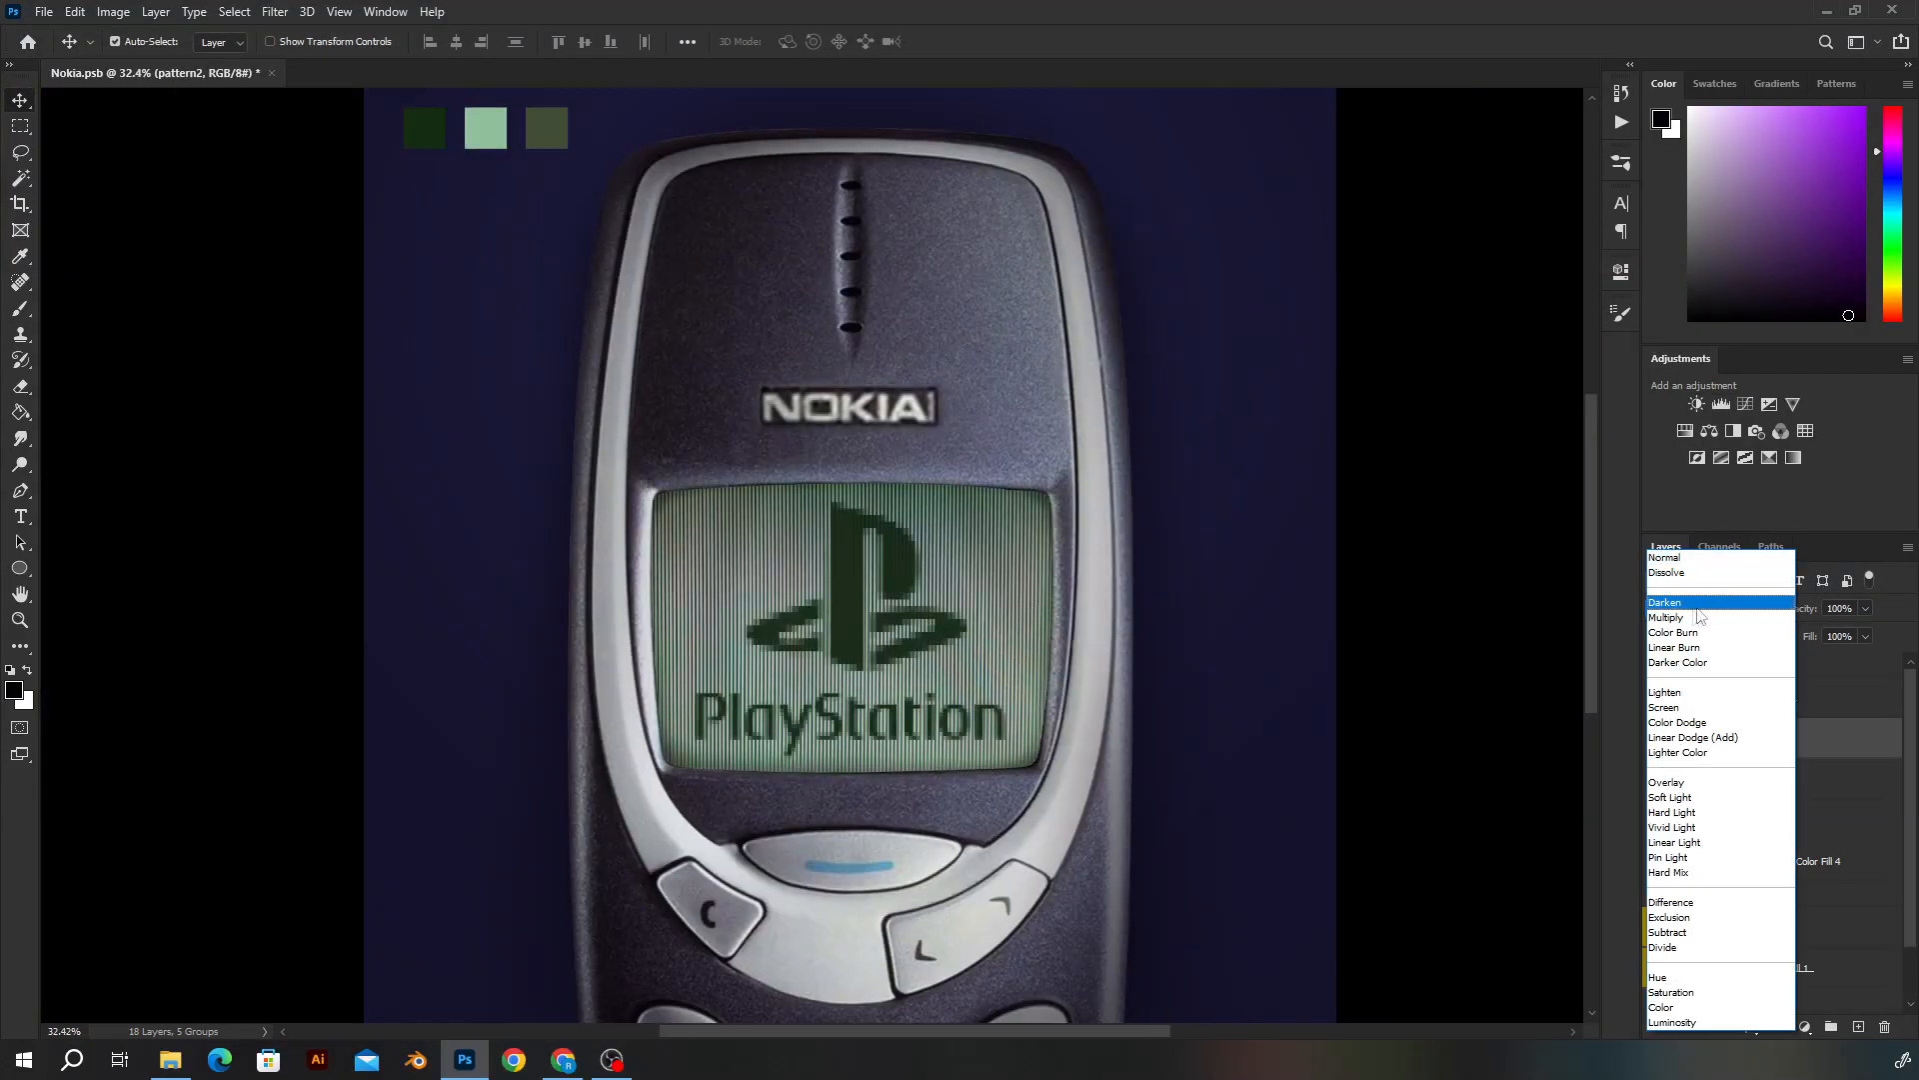
pyautogui.click(1679, 783)
pyautogui.scroll(-1, 1817, 789)
pyautogui.scroll(-3, 1211, 681)
pyautogui.click(1658, 718)
pyautogui.click(1657, 718)
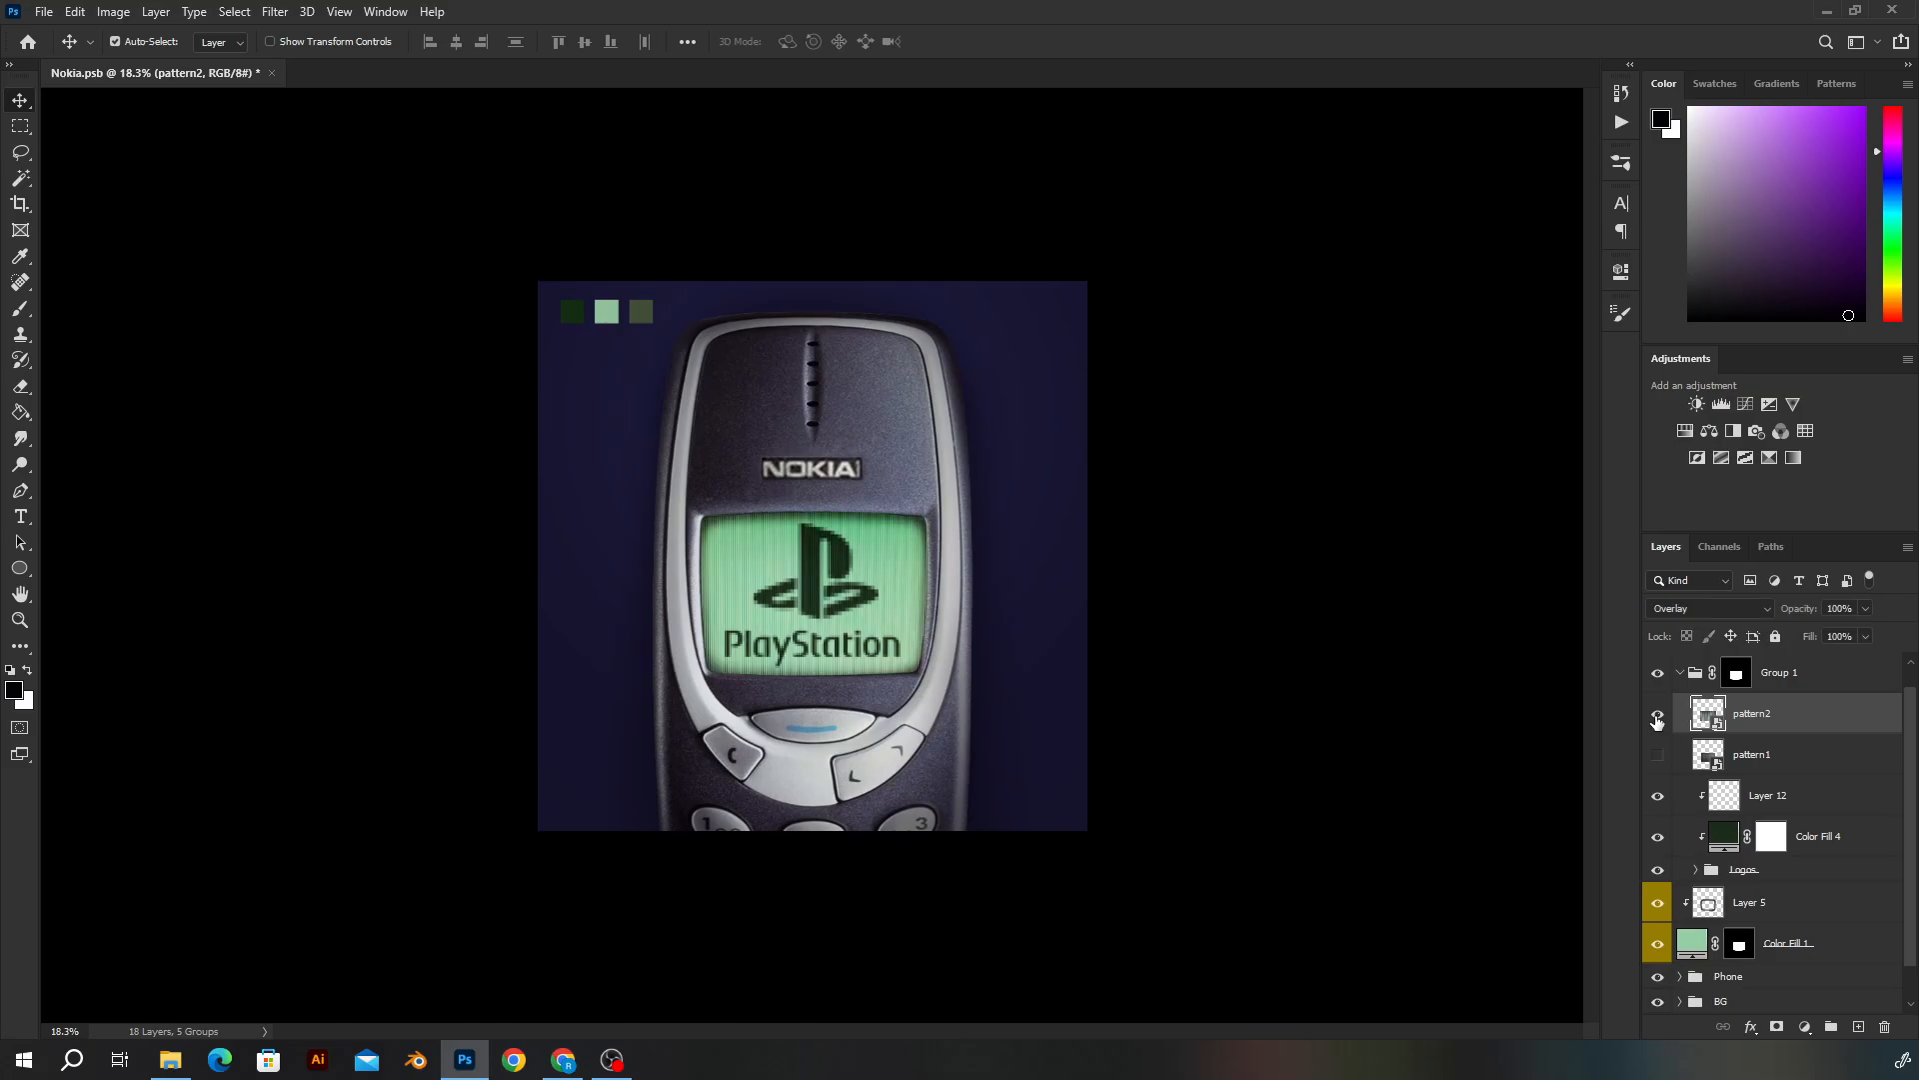
pyautogui.scroll(2, 888, 668)
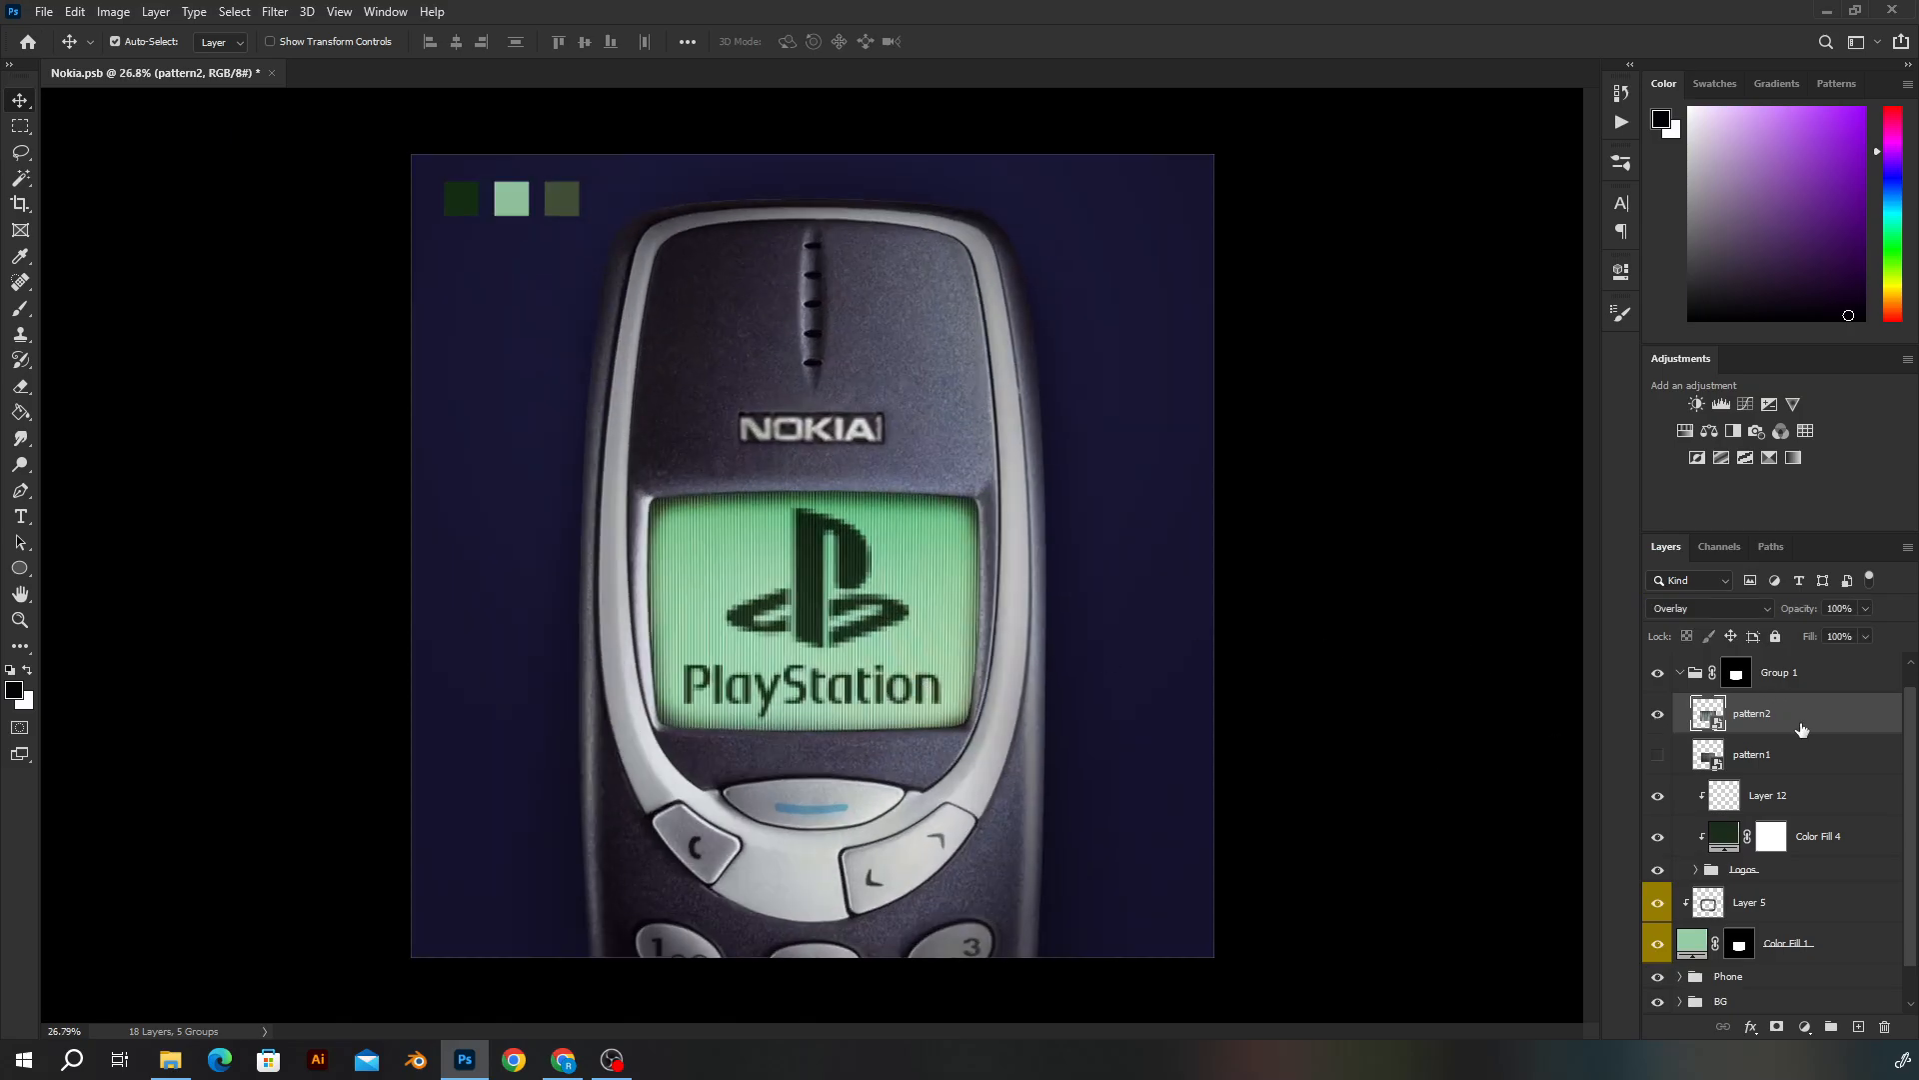
pyautogui.moveTo(1810, 619)
pyautogui.mouseDown()
pyautogui.moveTo(1763, 618)
pyautogui.moveTo(1784, 619)
pyautogui.mouseUp()
# Move the pattern1 layer above pattern2 and make it visible
pyautogui.moveTo(1784, 757); pyautogui.dragTo(1751, 702)
pyautogui.click(1657, 712)
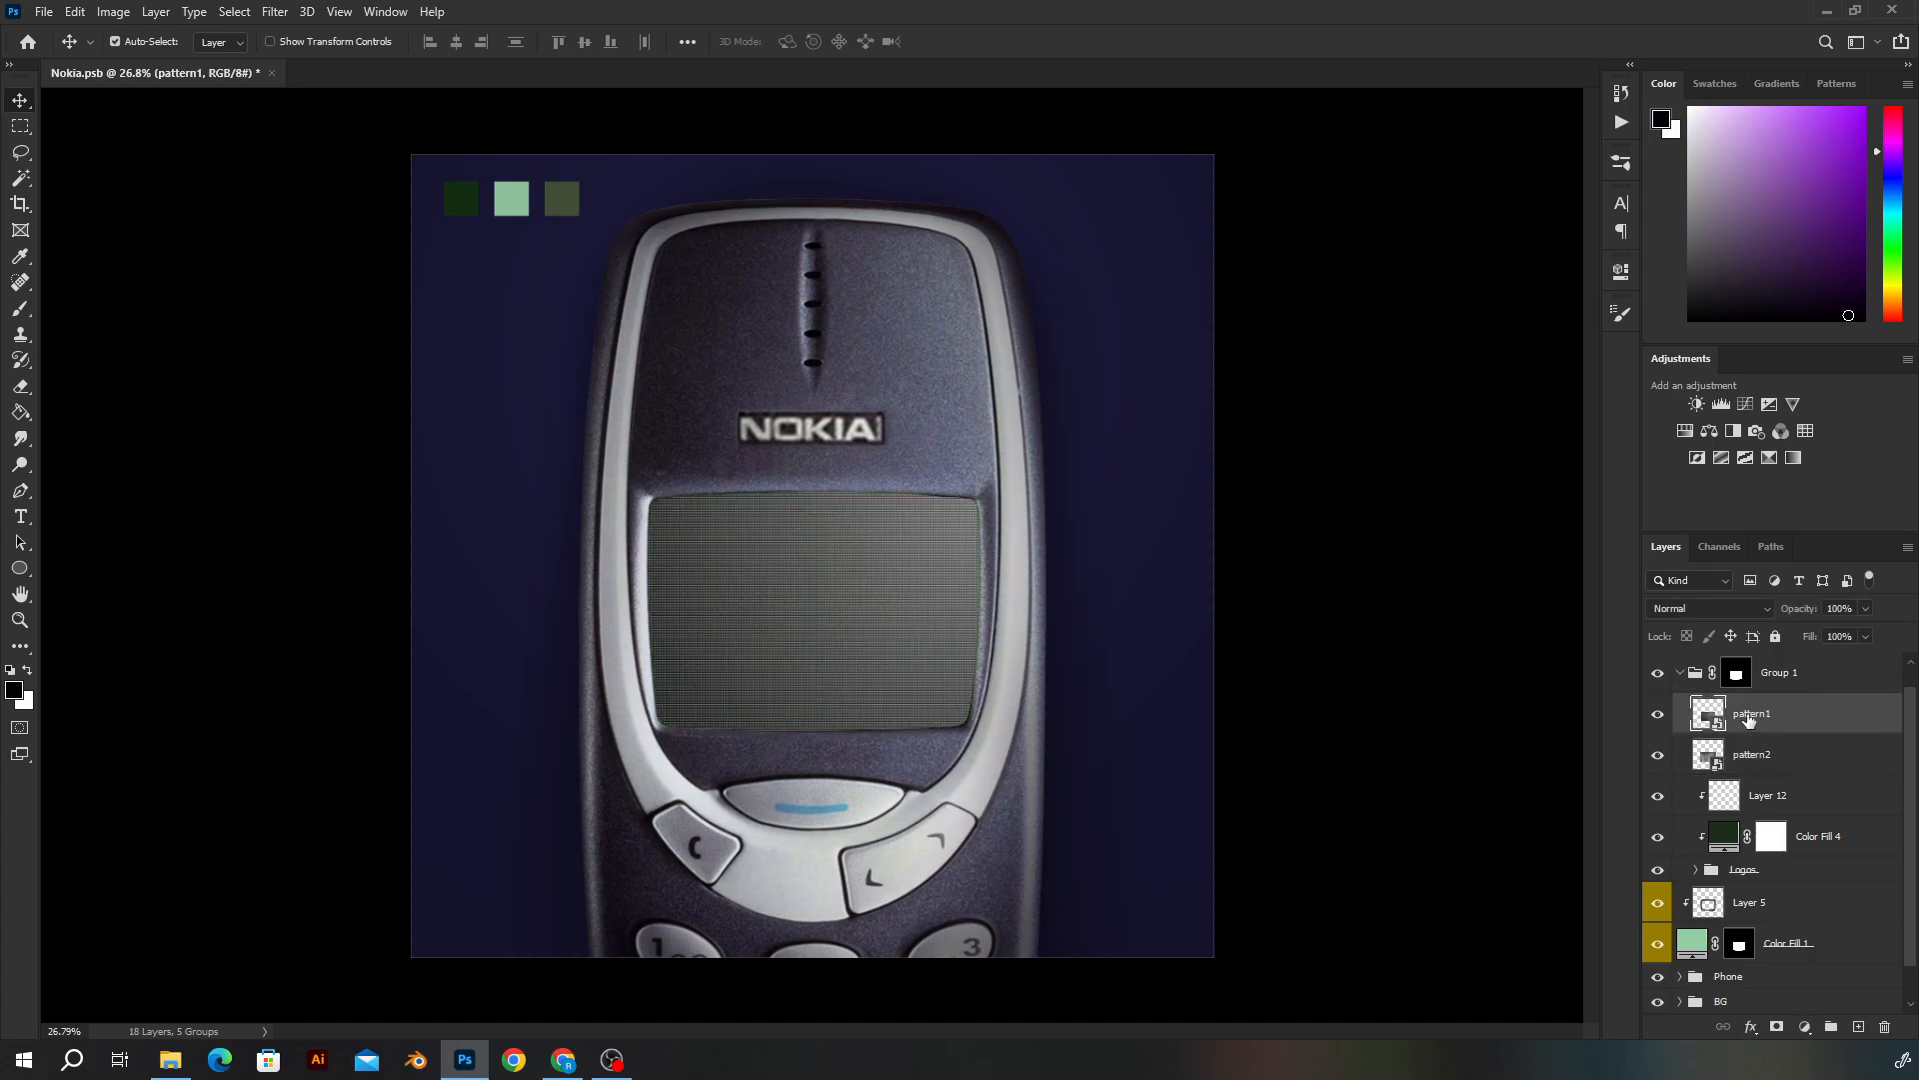
# Try Vivid Light blending at 23% opacity on pattern1 and compare the screen with and without it
pyautogui.click(1707, 608)
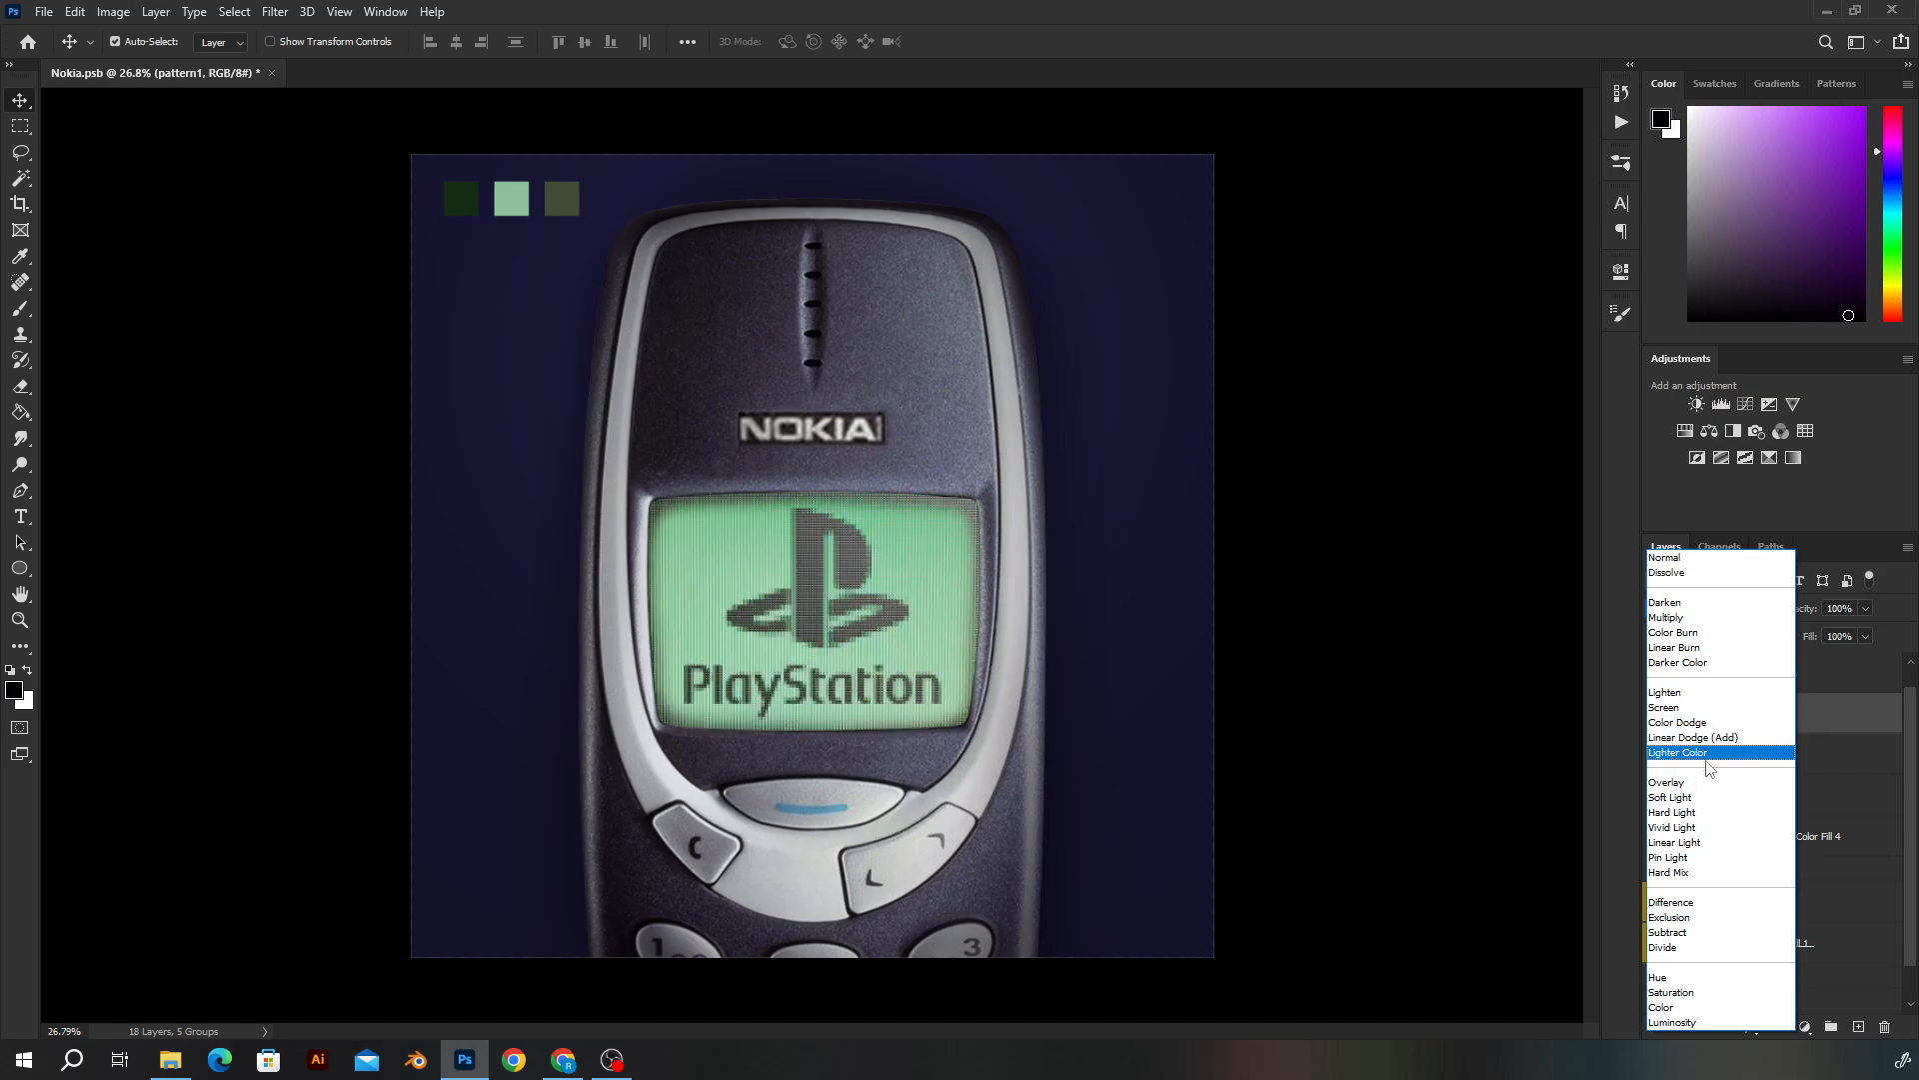
pyautogui.click(1718, 828)
pyautogui.moveTo(1811, 614); pyautogui.dragTo(1490, 606)
pyautogui.click(1654, 720)
pyautogui.click(1653, 720)
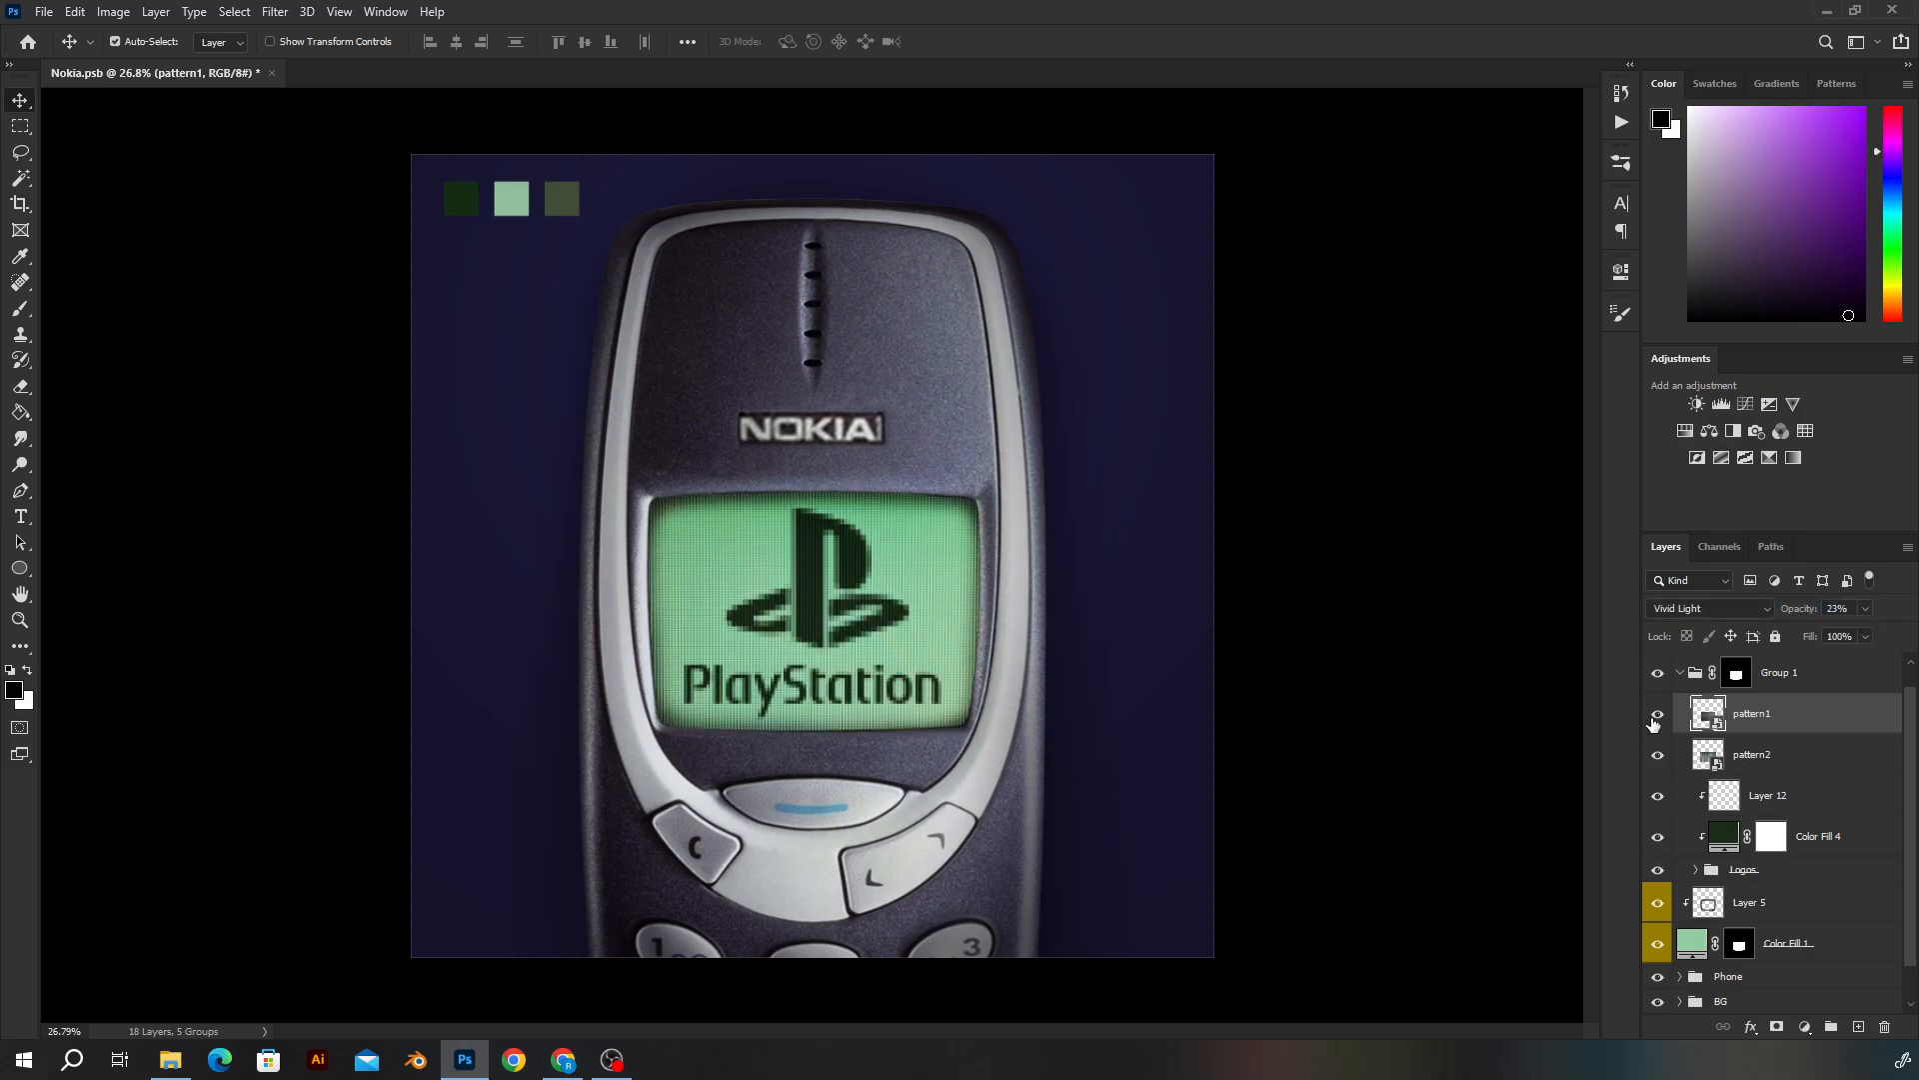
# Set pattern1 to Hard Light at 49% opacity, check its effect on the screen, and collapse Group 1
pyautogui.click(1710, 608)
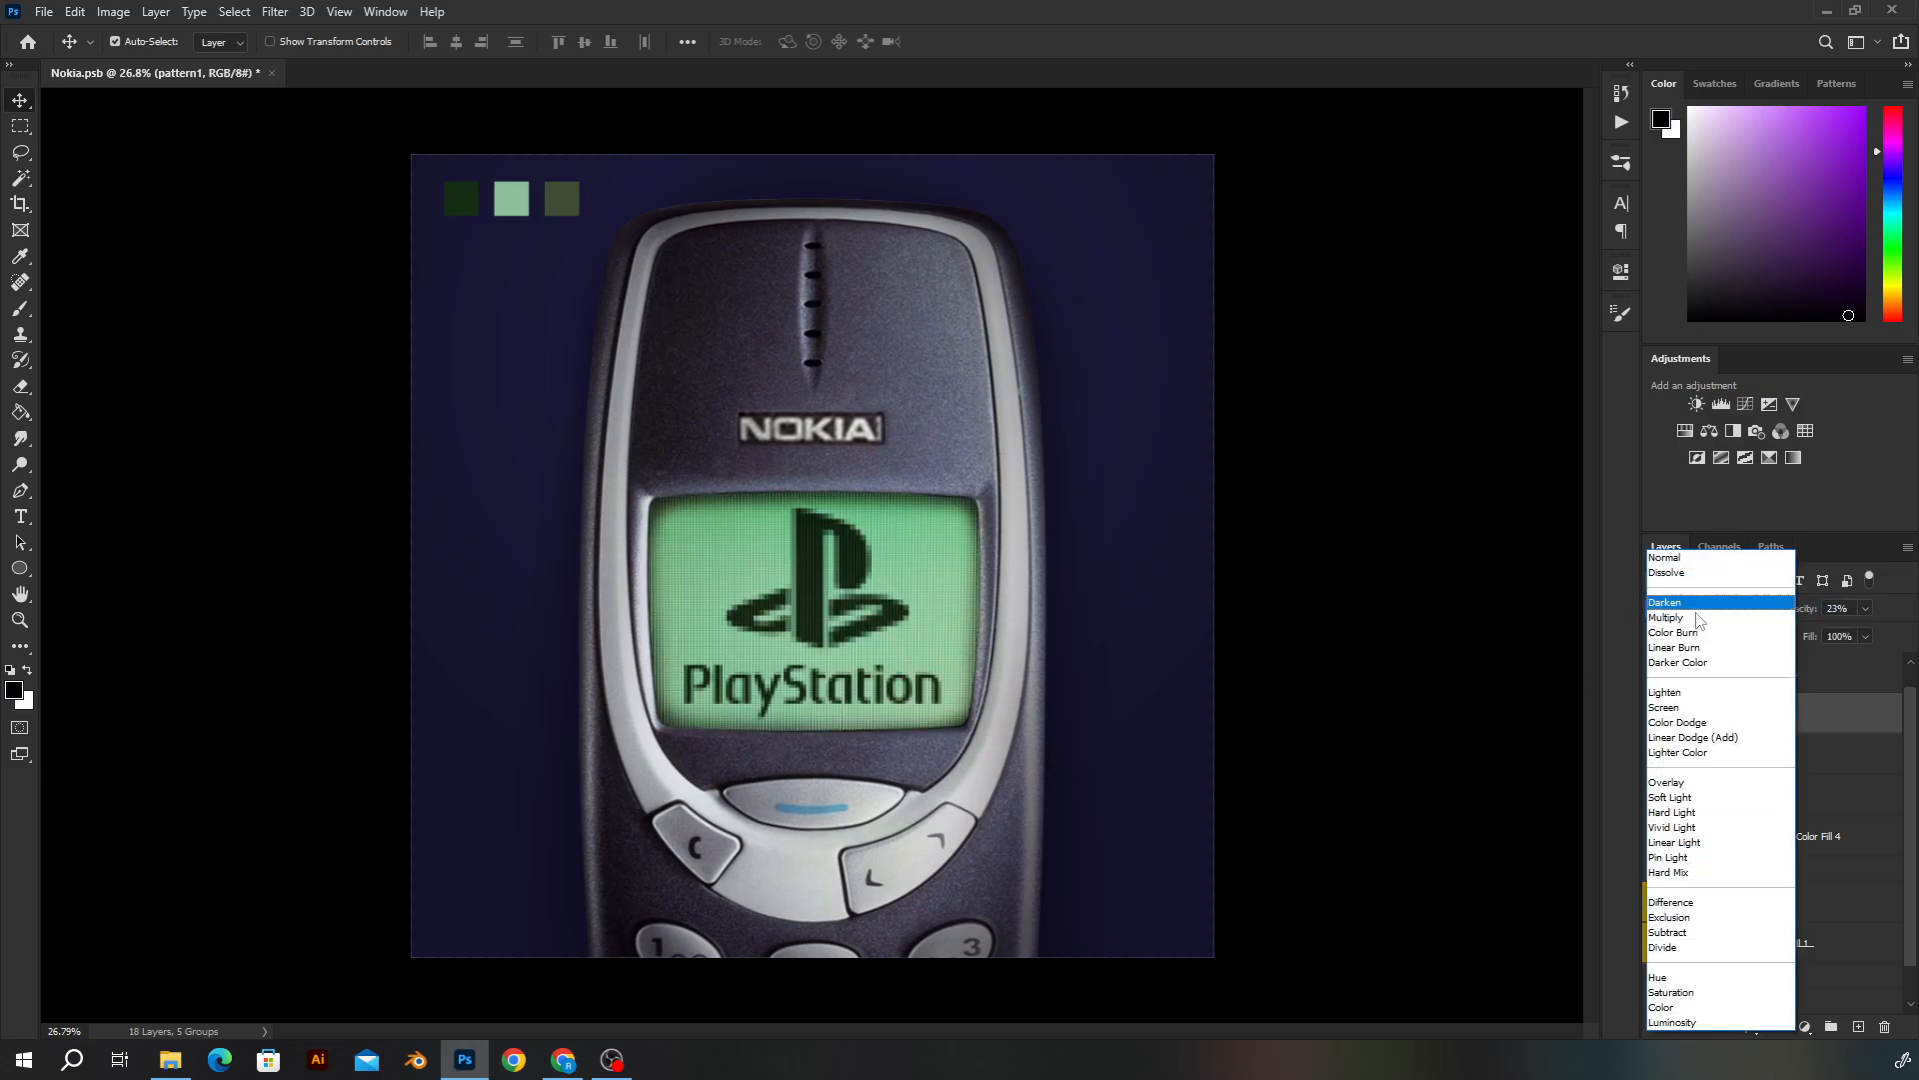
pyautogui.click(1697, 812)
pyautogui.moveTo(1805, 611); pyautogui.dragTo(1832, 612)
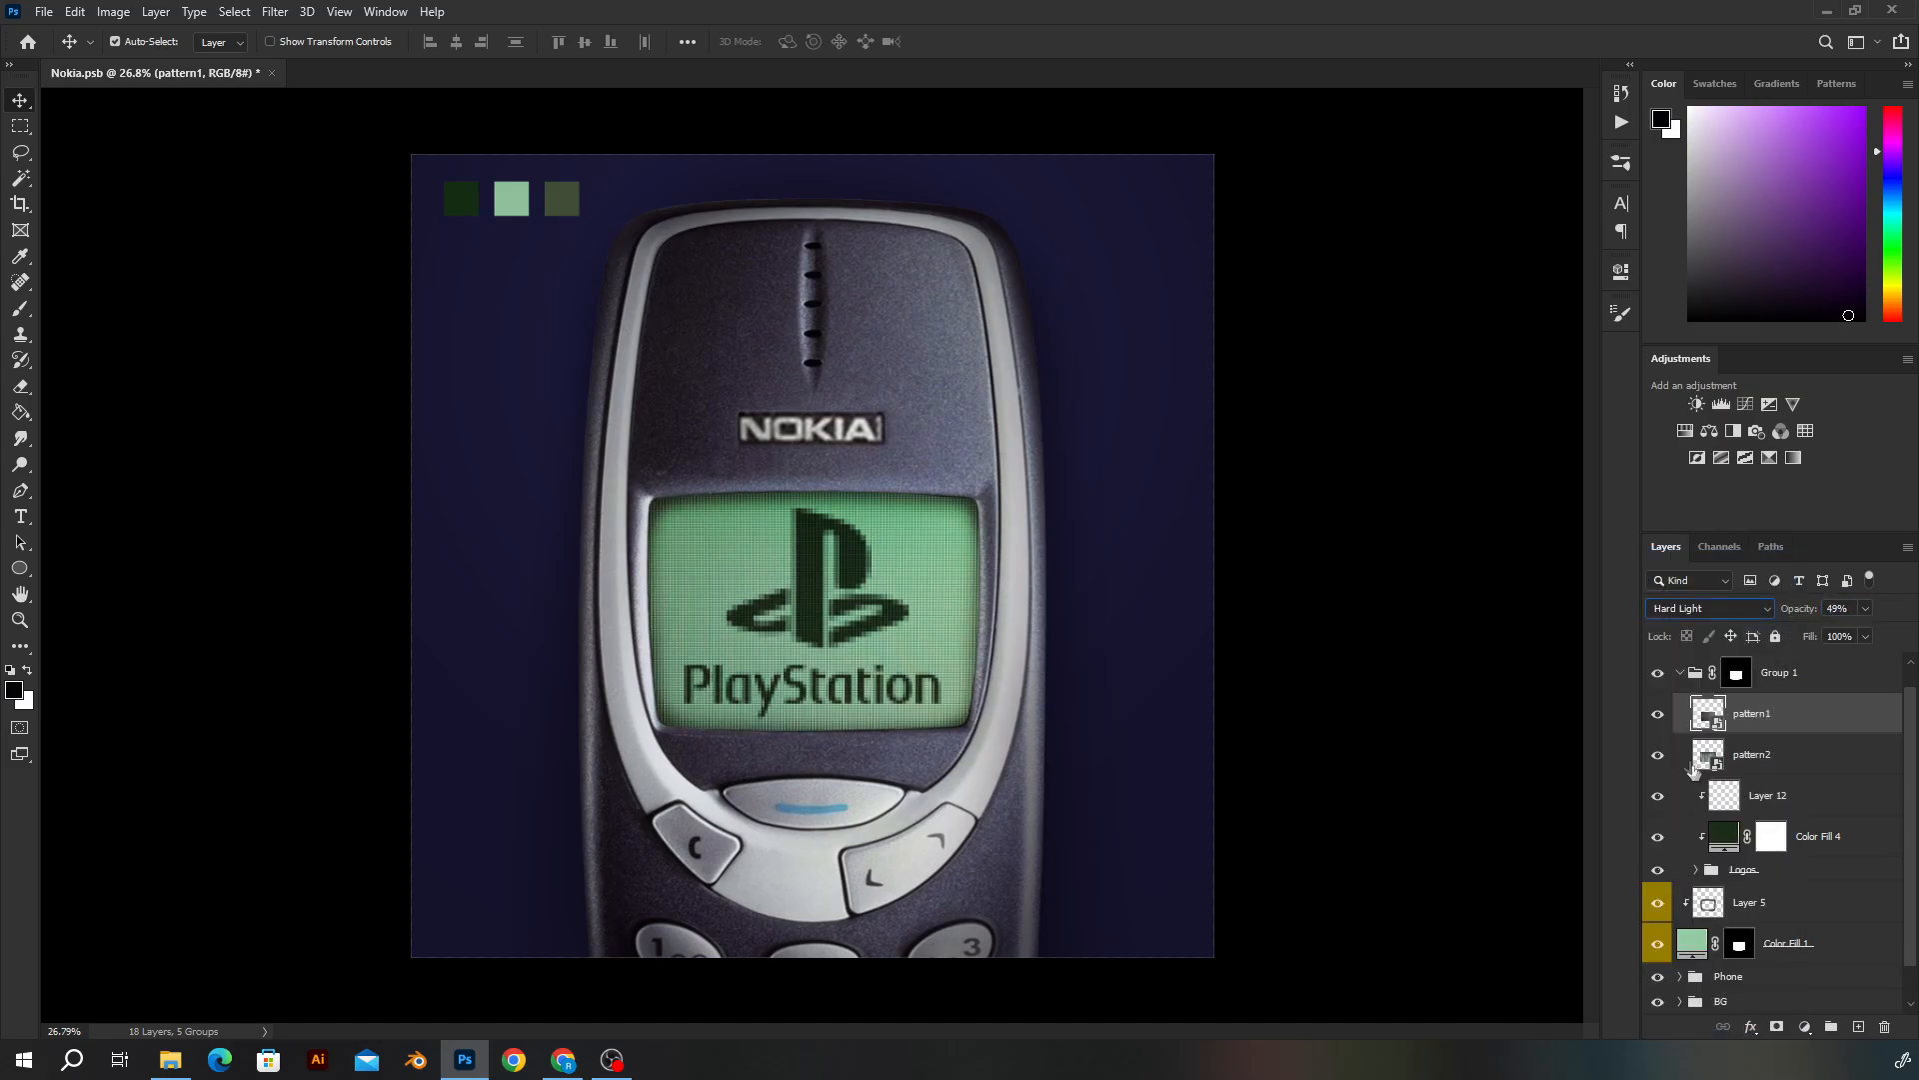
pyautogui.click(1656, 716)
pyautogui.click(1656, 715)
pyautogui.click(1679, 673)
pyautogui.scroll(-2, 964, 608)
pyautogui.scroll(-2, 964, 607)
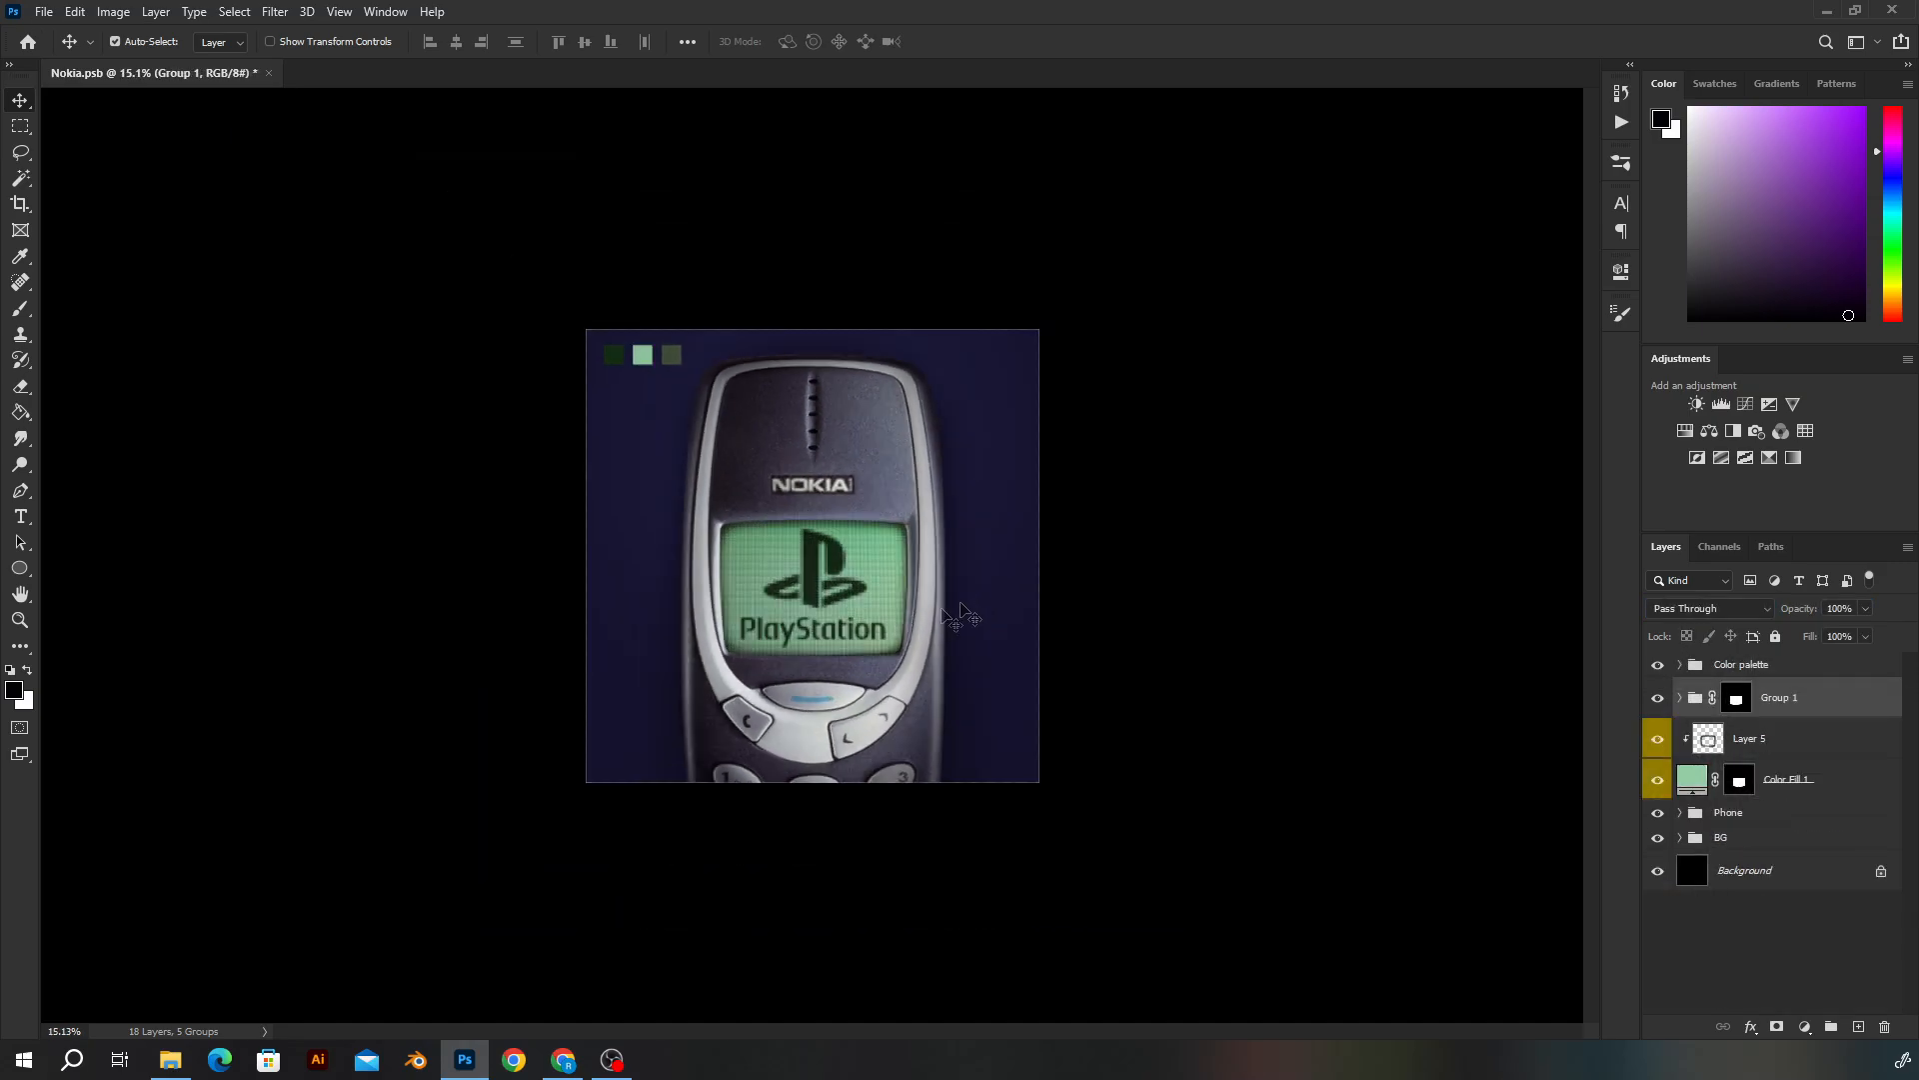